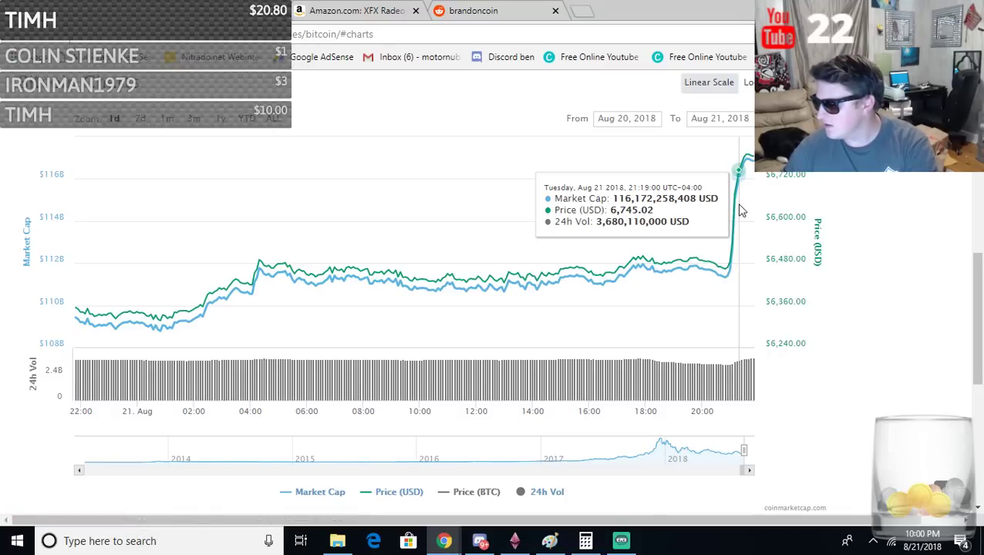
- Go back from the Bitcoin charts to the top 100 cryptocurrencies list and review the leading coins' prices and 24-hour changes
{"action": "scroll", "coordinate": [288, 169], "scroll_direction": "up", "scroll_amount": 3}
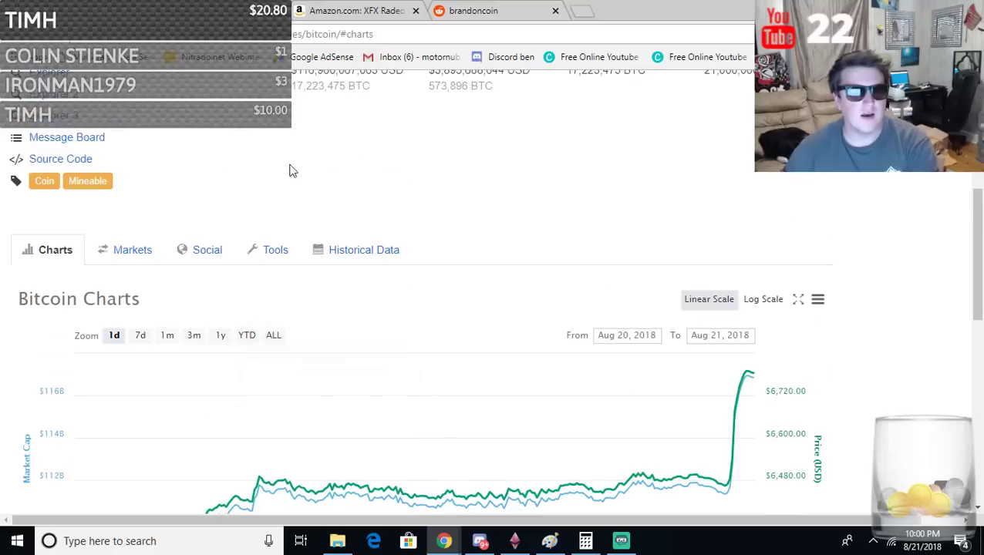
{"action": "key", "text": "alt+Left"}
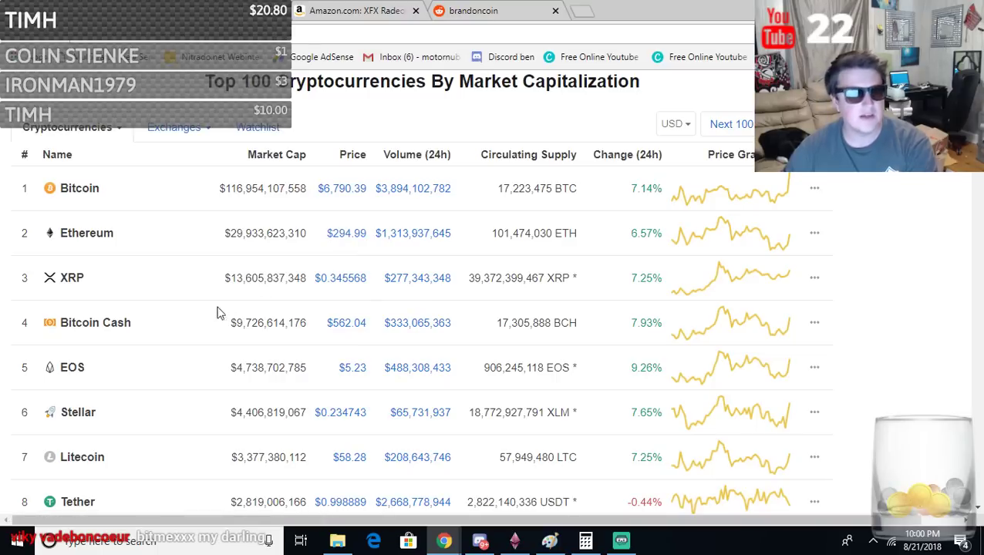
{"action": "scroll", "coordinate": [347, 467], "scroll_direction": "down", "scroll_amount": 2}
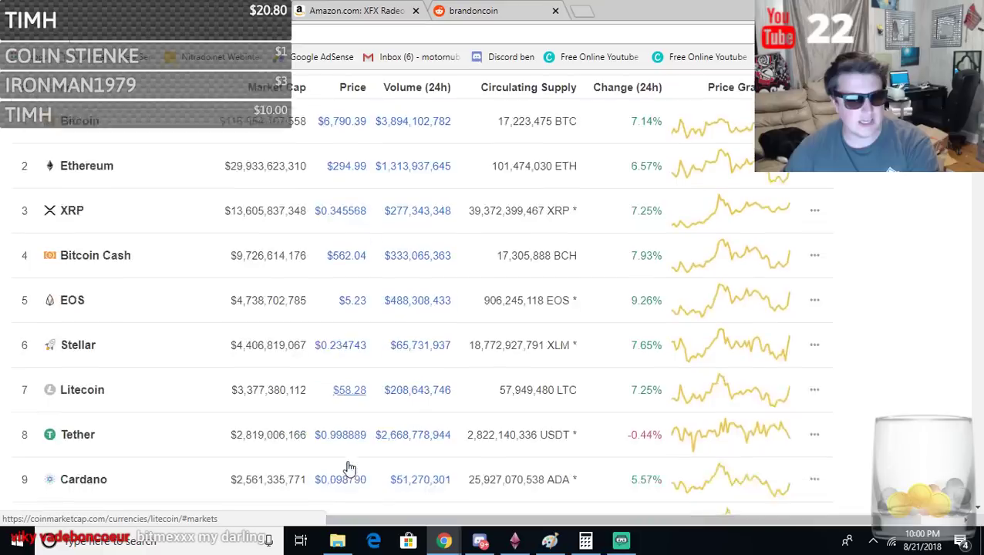
{"action": "scroll", "coordinate": [351, 458], "scroll_direction": "down", "scroll_amount": 2}
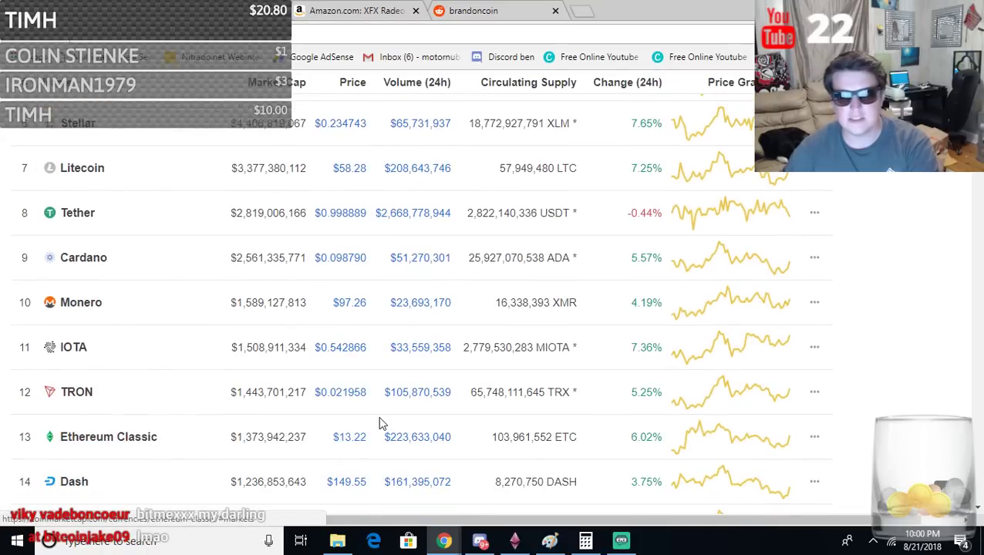
{"action": "scroll", "coordinate": [345, 417], "scroll_direction": "up", "scroll_amount": 6}
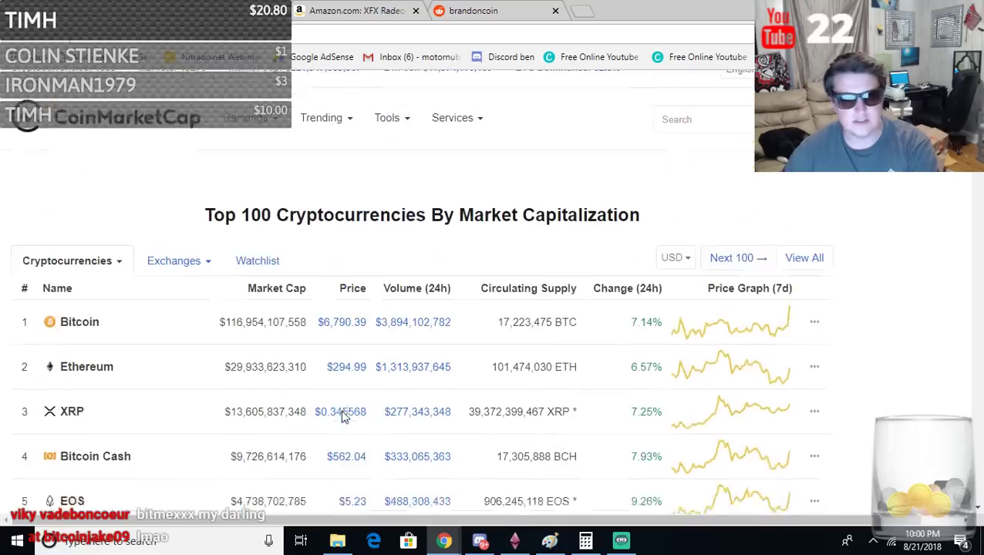
{"action": "scroll", "coordinate": [411, 259], "scroll_direction": "down", "scroll_amount": 2}
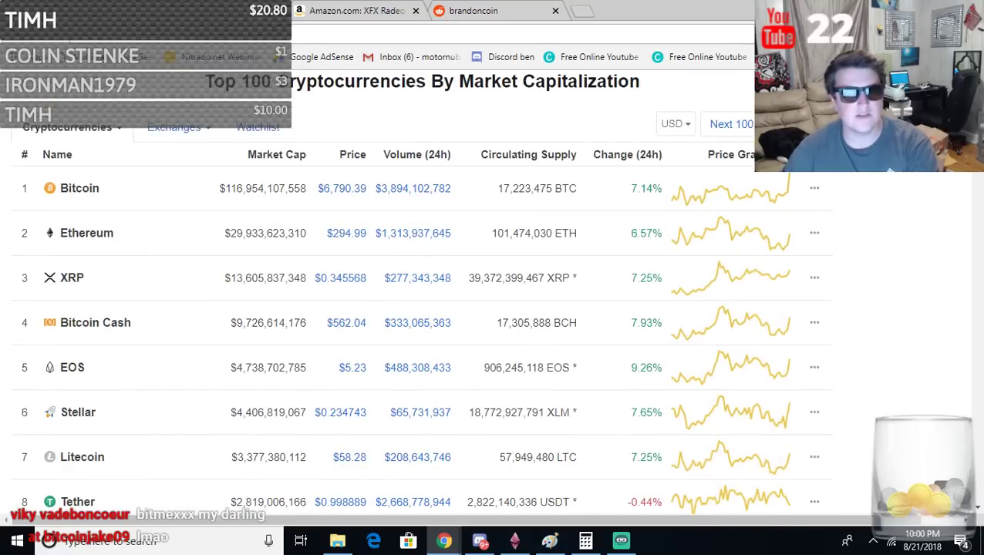
- Switch to the GPU mining profitability spreadsheet and select the percentage-change cell of the GTX1060 3GB row
{"action": "key", "text": "ctrl+shift+Tab"}
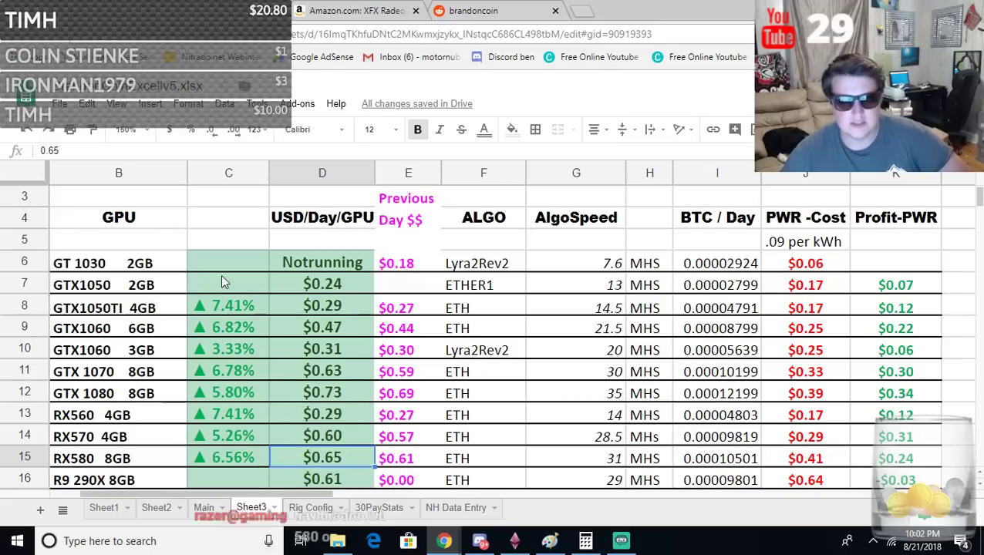
{"action": "left_click", "coordinate": [236, 352]}
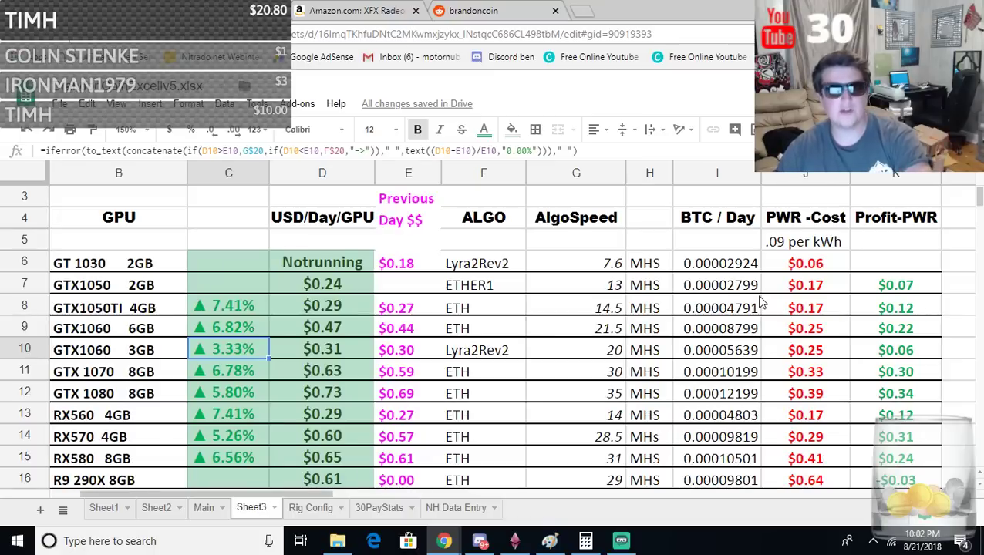
- Open the Amazon listing for the XFX Radeon RX 580 and highlight the card model and memory size in its title
{"action": "left_click", "coordinate": [340, 21]}
{"action": "scroll", "coordinate": [518, 329], "scroll_direction": "down", "scroll_amount": 2}
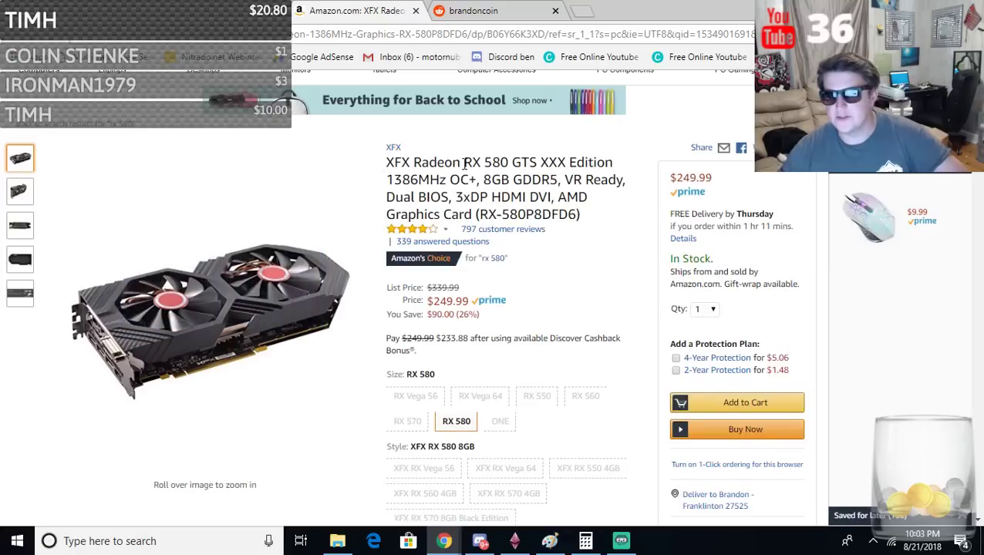
{"action": "left_click_drag", "start_coordinate": [461, 162], "coordinate": [571, 164]}
{"action": "left_click", "coordinate": [521, 174]}
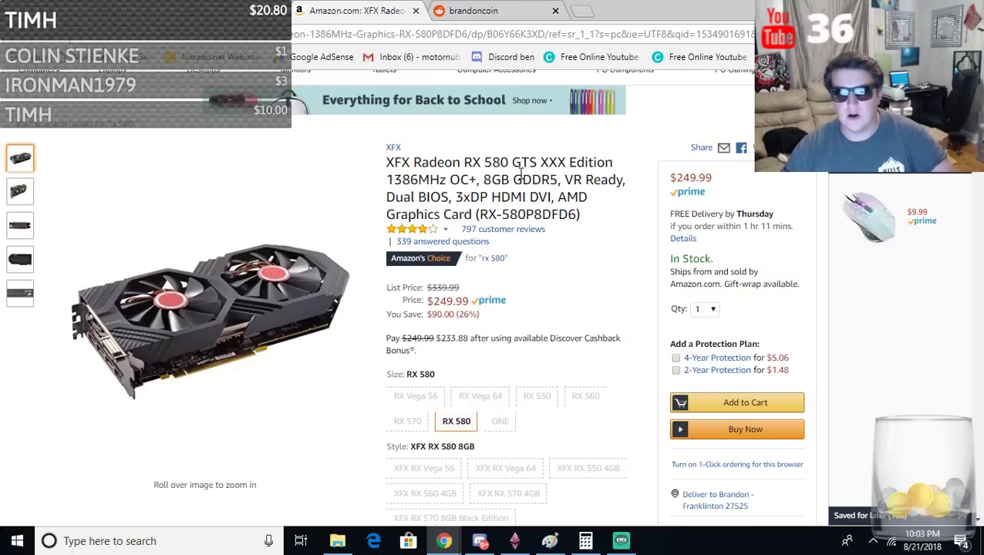
{"action": "left_click_drag", "start_coordinate": [501, 180], "coordinate": [484, 180]}
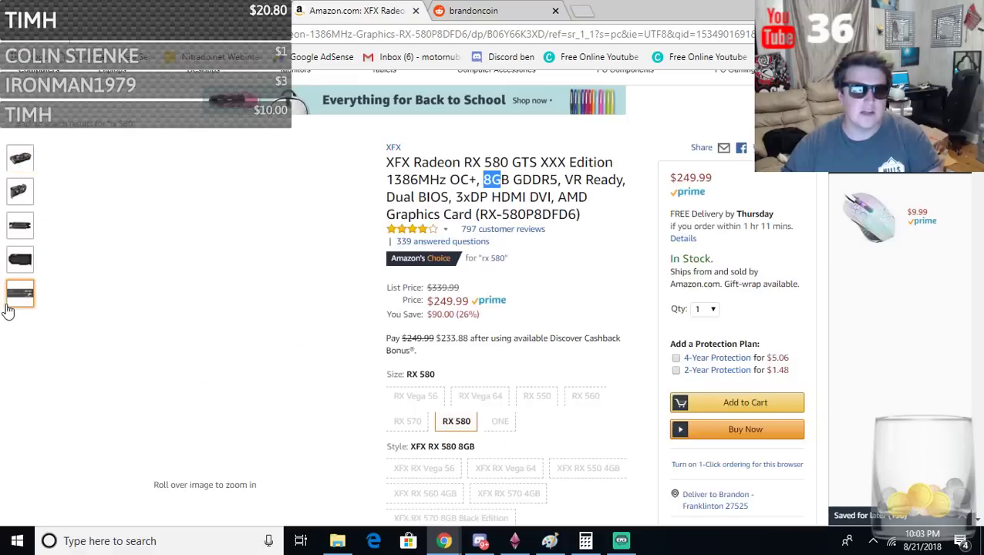
- Preview the Dual BIOS mining image of the RX 580, and return to the main product photo
{"action": "mouse_move", "coordinate": [83, 293]}
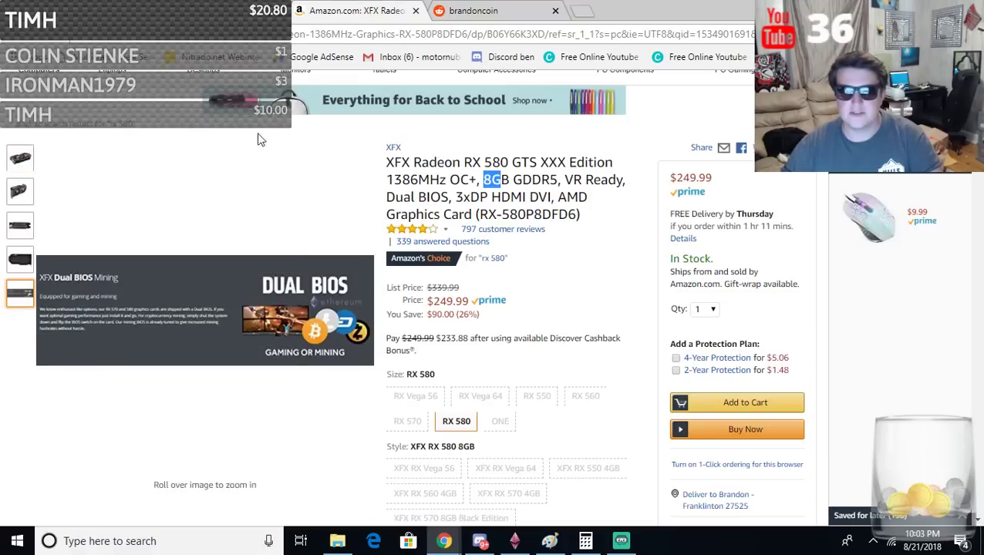
{"action": "left_click", "coordinate": [127, 219]}
{"action": "mouse_move", "coordinate": [20, 158]}
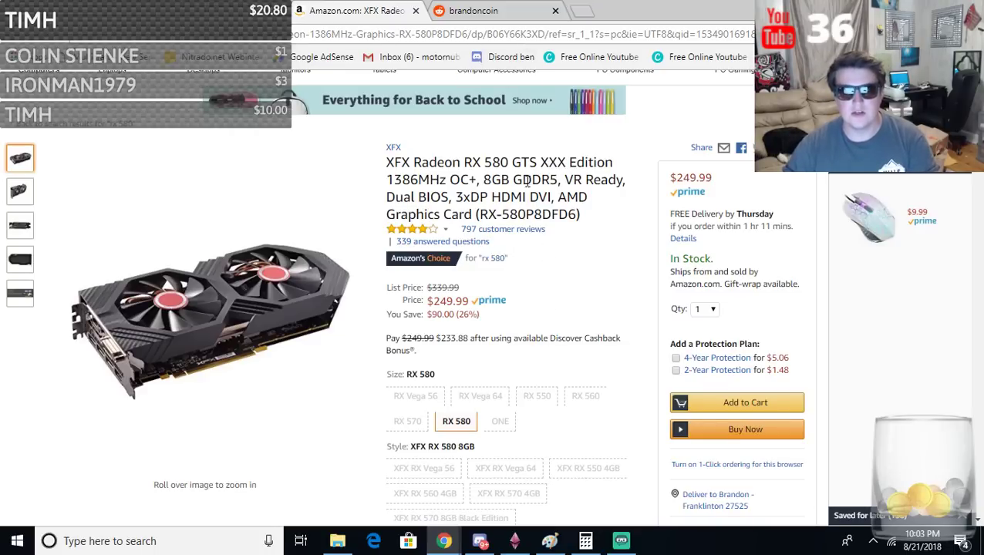
{"action": "mouse_move", "coordinate": [261, 364]}
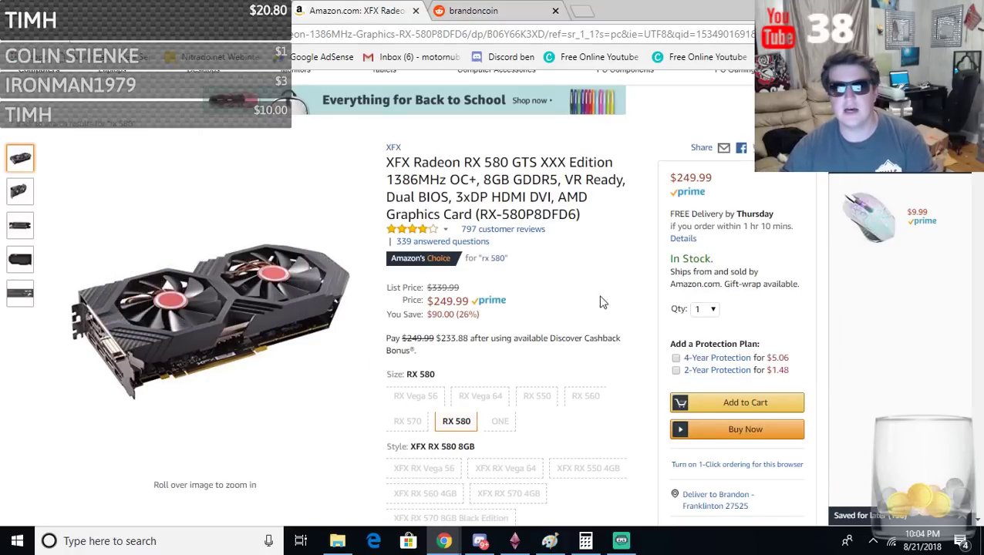
- Switch to the BrandonCoin subreddit and browse the first page of hot posts for mining rigs
{"action": "left_click", "coordinate": [495, 8]}
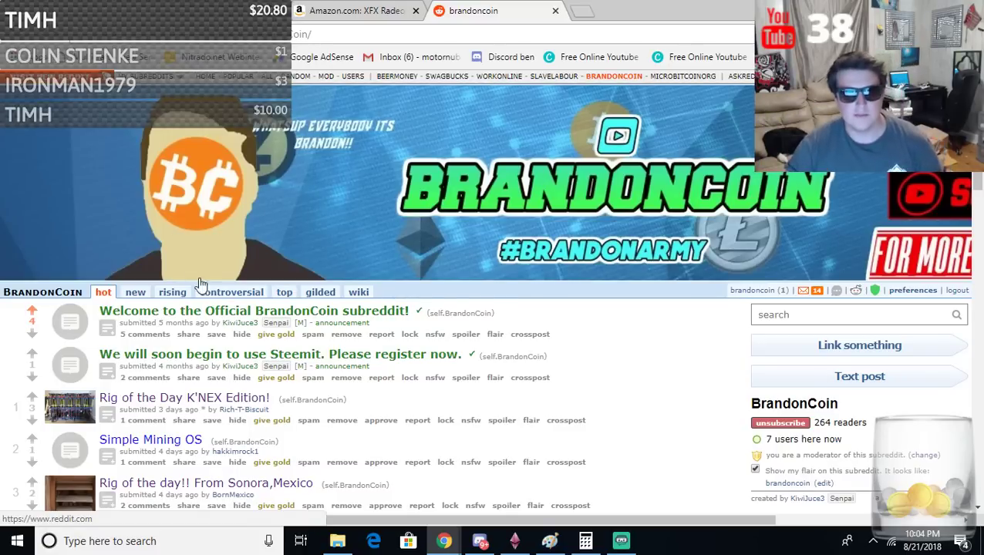
{"action": "scroll", "coordinate": [501, 300], "scroll_direction": "down", "scroll_amount": 3}
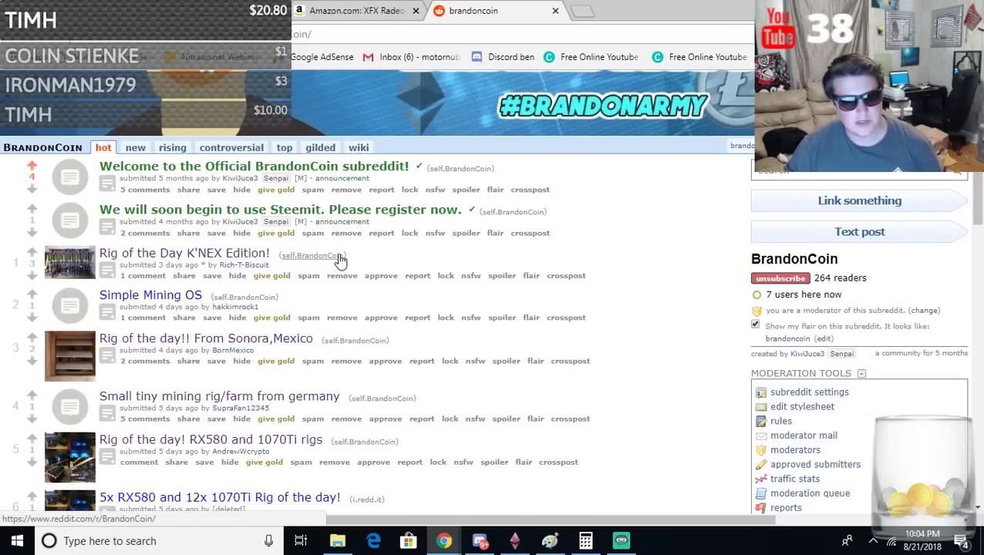
{"action": "scroll", "coordinate": [343, 254], "scroll_direction": "down", "scroll_amount": 3}
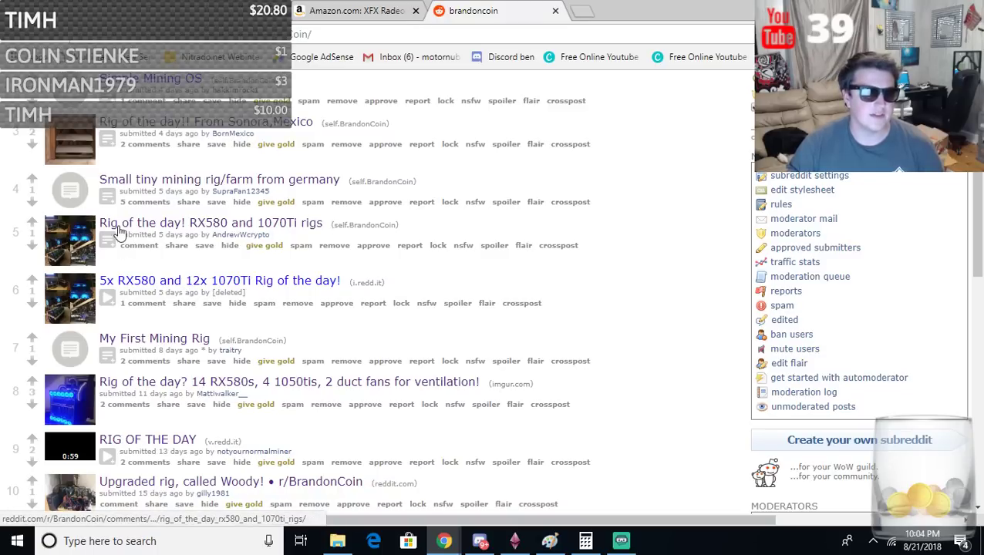
{"action": "scroll", "coordinate": [147, 295], "scroll_direction": "down", "scroll_amount": 2}
{"action": "scroll", "coordinate": [146, 296], "scroll_direction": "down", "scroll_amount": 10}
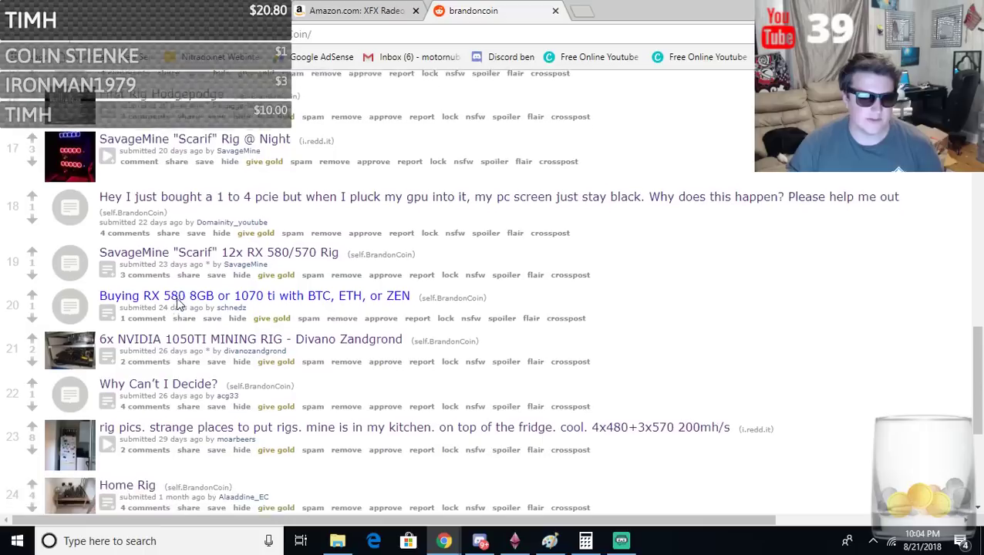
{"action": "scroll", "coordinate": [271, 301], "scroll_direction": "down", "scroll_amount": 3}
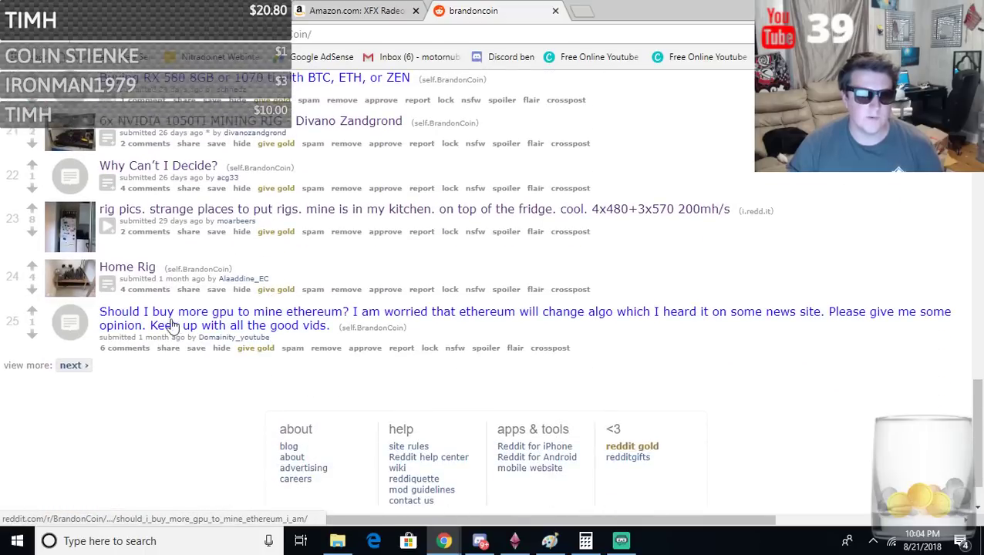
{"action": "scroll", "coordinate": [178, 320], "scroll_direction": "up", "scroll_amount": 7}
{"action": "scroll", "coordinate": [188, 316], "scroll_direction": "down", "scroll_amount": 4}
{"action": "scroll", "coordinate": [196, 322], "scroll_direction": "down", "scroll_amount": 3}
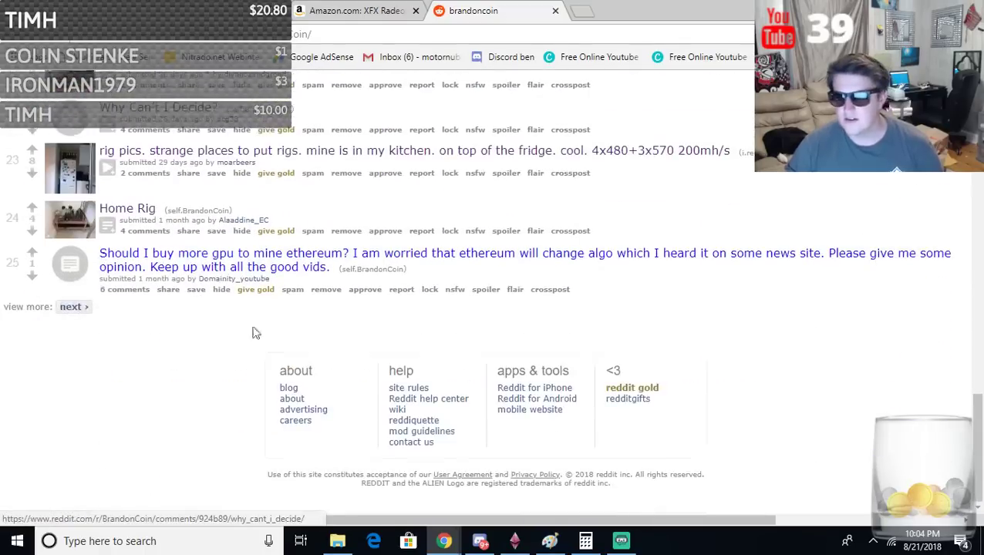
- Open the second page of the subreddit's hot posts and browse through it to the end
{"action": "left_click", "coordinate": [81, 309]}
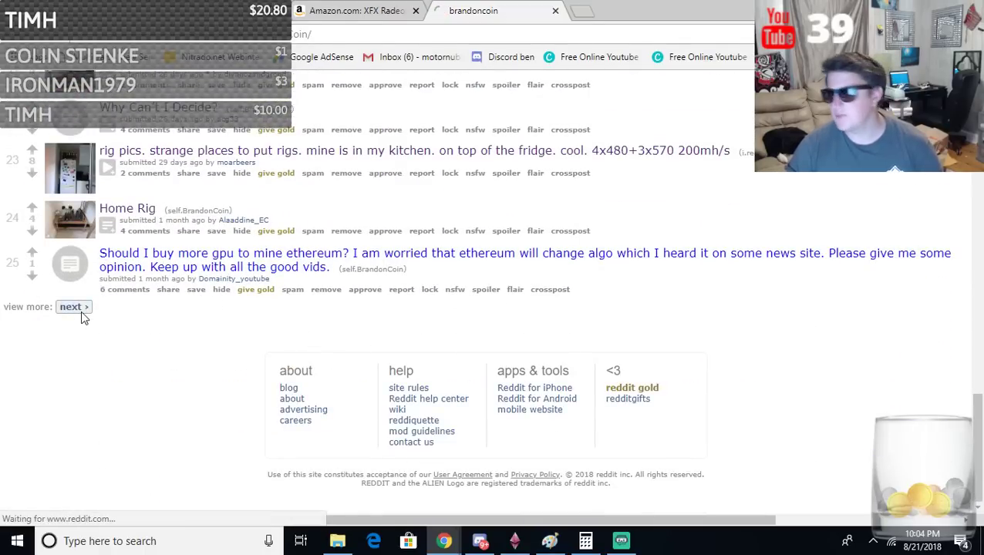
{"action": "scroll", "coordinate": [406, 383], "scroll_direction": "down", "scroll_amount": 5}
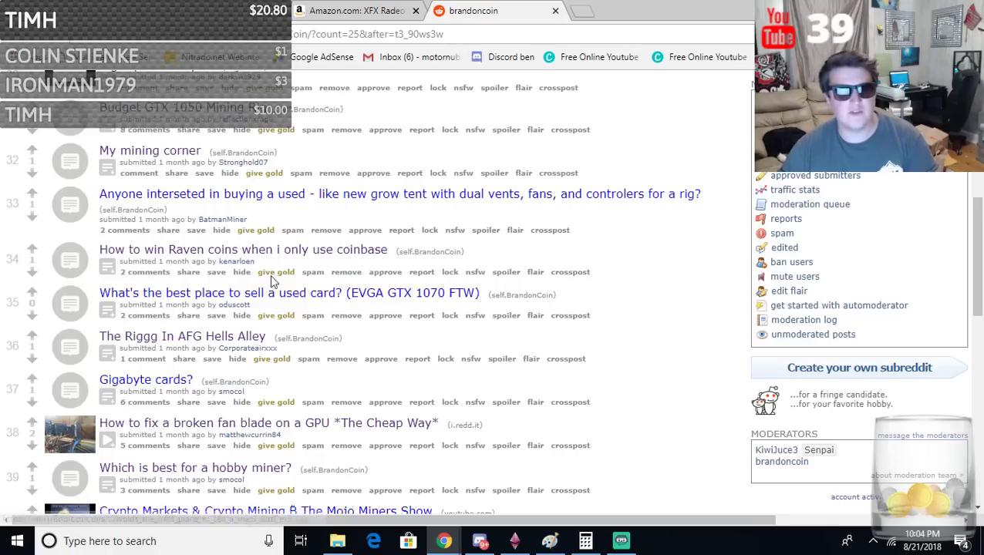
{"action": "scroll", "coordinate": [503, 256], "scroll_direction": "down", "scroll_amount": 3}
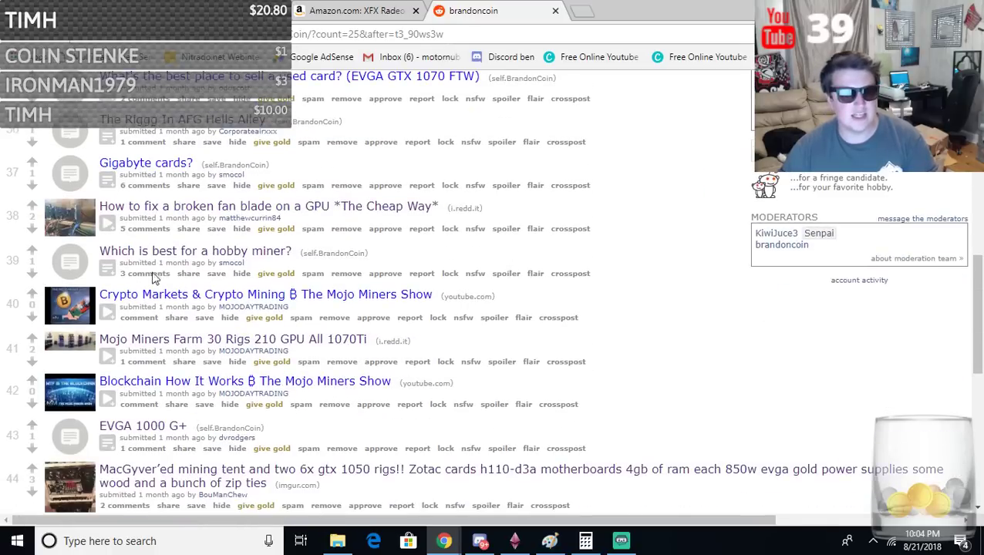
{"action": "scroll", "coordinate": [154, 278], "scroll_direction": "down", "scroll_amount": 6}
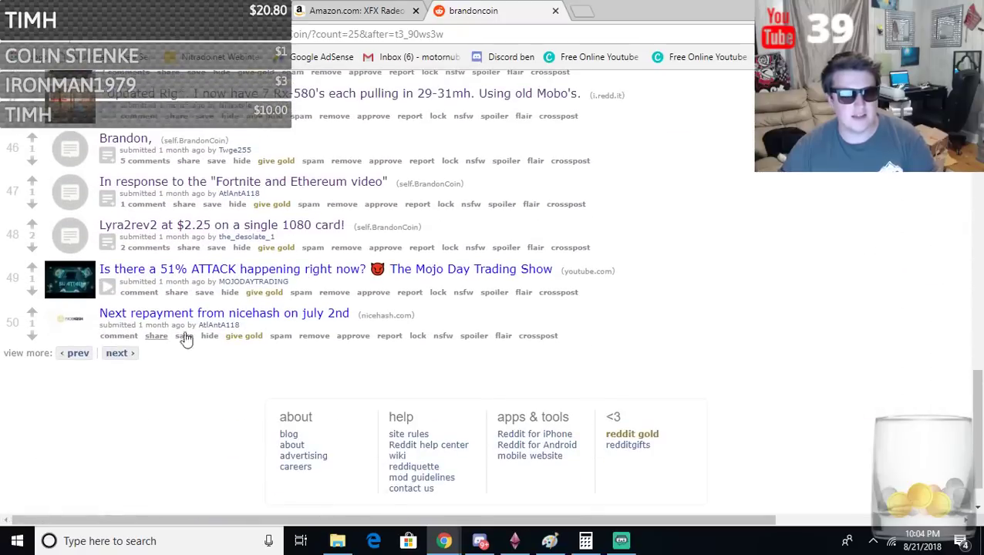
- Open the third page of hot posts and look through the older mining rig submissions
{"action": "left_click", "coordinate": [118, 356]}
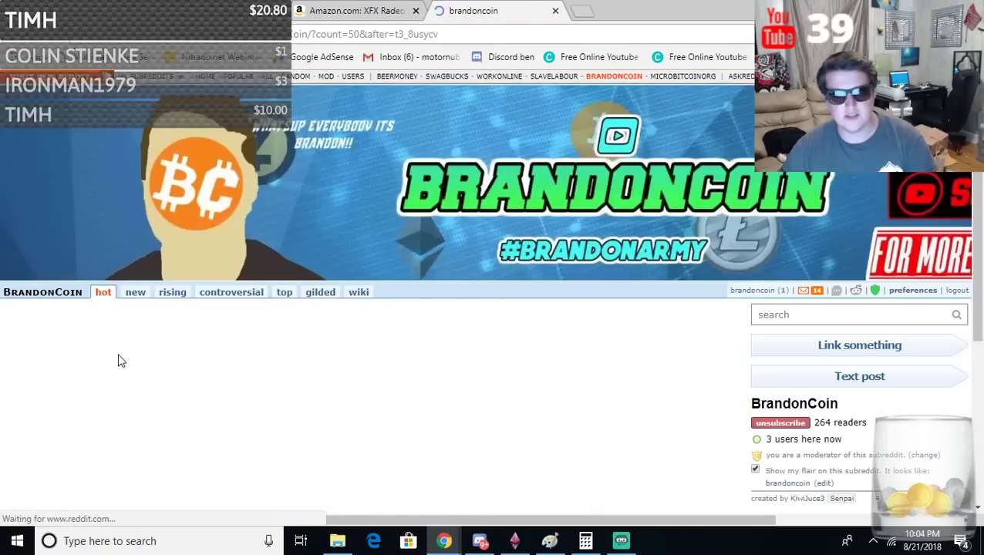
{"action": "scroll", "coordinate": [212, 357], "scroll_direction": "down", "scroll_amount": 3}
{"action": "scroll", "coordinate": [212, 356], "scroll_direction": "down", "scroll_amount": 5}
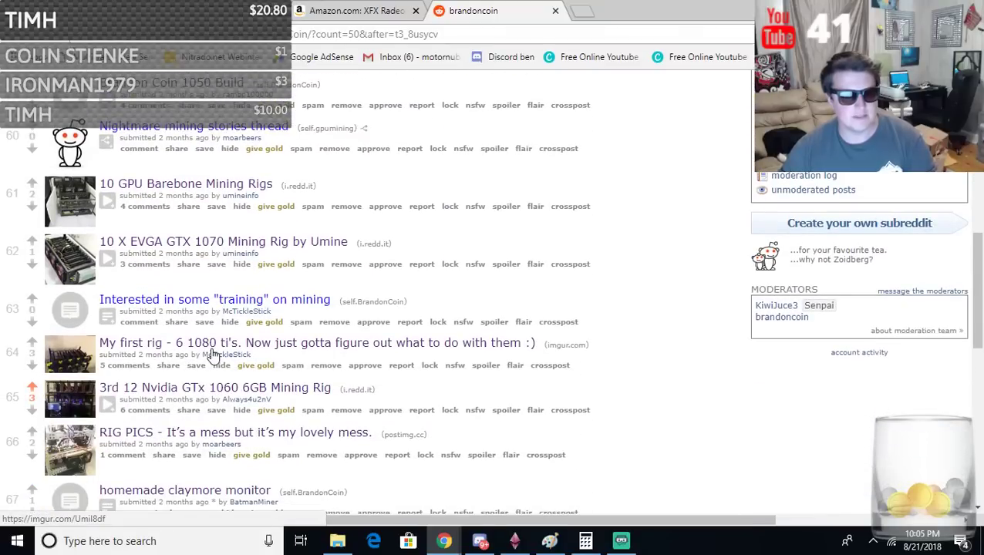
{"action": "scroll", "coordinate": [213, 355], "scroll_direction": "down", "scroll_amount": 1}
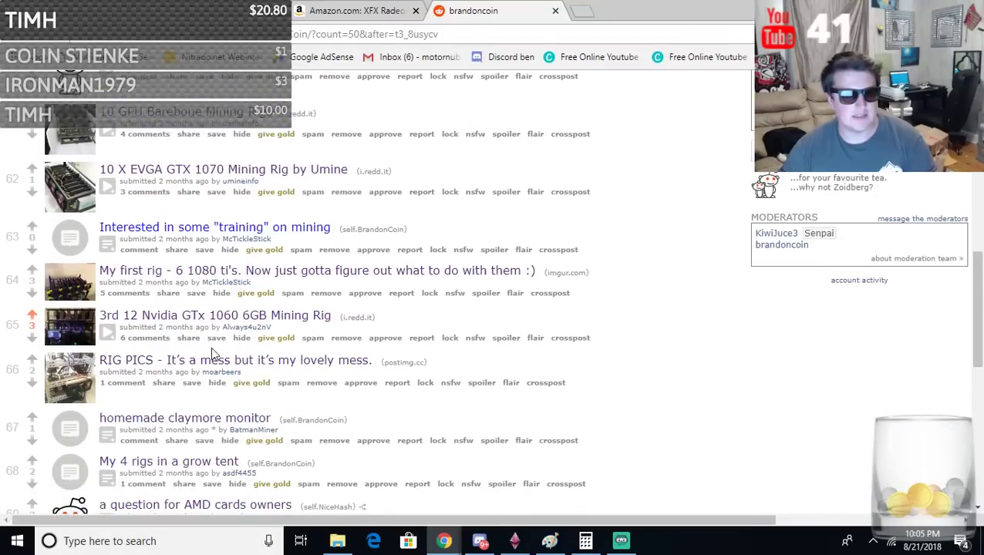
{"action": "scroll", "coordinate": [233, 237], "scroll_direction": "up", "scroll_amount": 2}
- Open the "Nightmare mining stories thread" post, and skim its text and first comments
{"action": "left_click", "coordinate": [237, 202]}
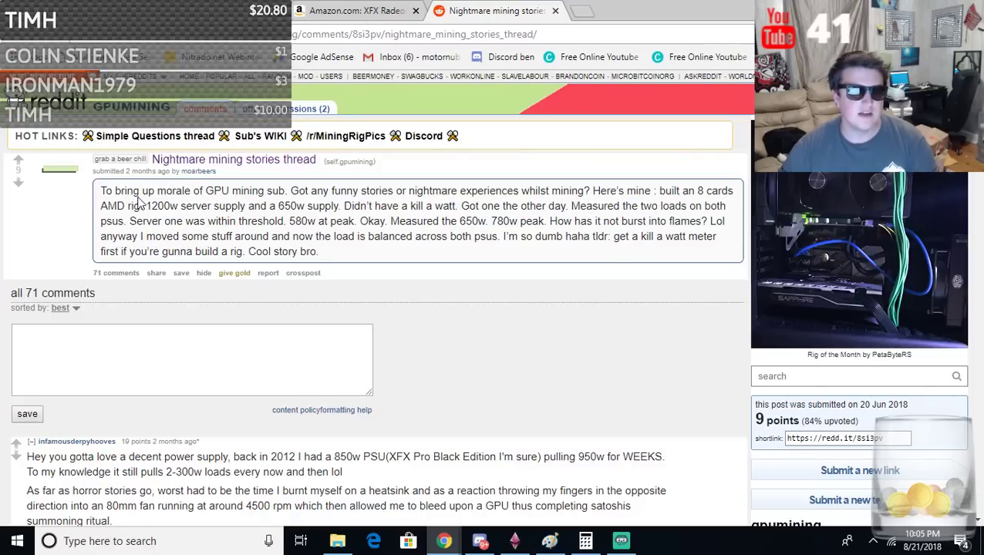
{"action": "scroll", "coordinate": [216, 194], "scroll_direction": "down", "scroll_amount": 3}
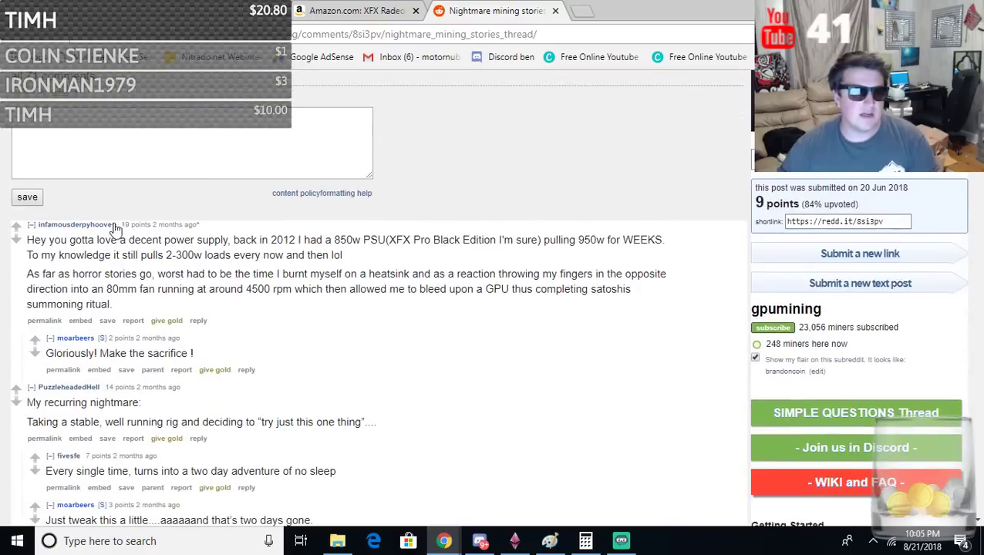
{"action": "scroll", "coordinate": [97, 241], "scroll_direction": "up", "scroll_amount": 3}
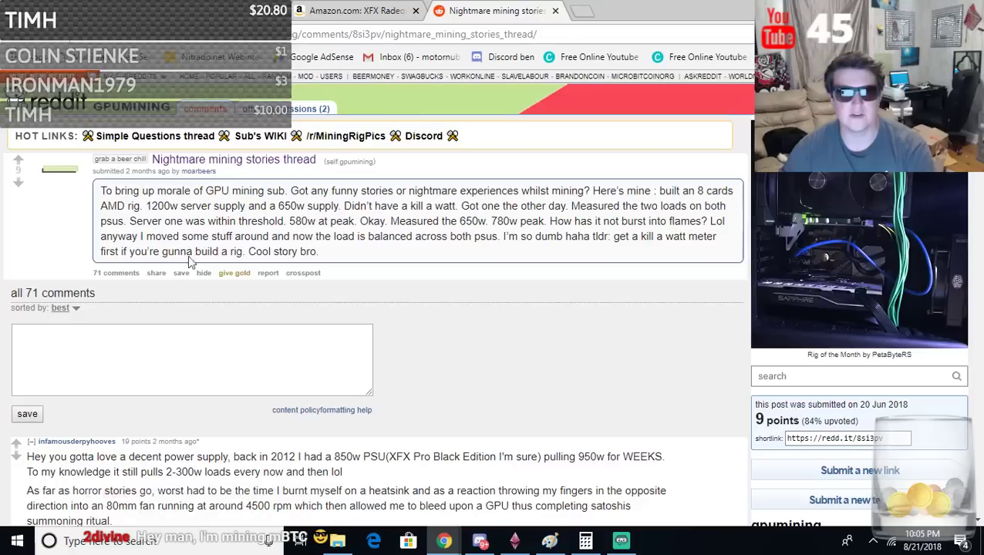
- Highlight the 780w peak figure in the nightmare mining story, and look over the comments below the post
{"action": "double_click", "coordinate": [495, 220]}
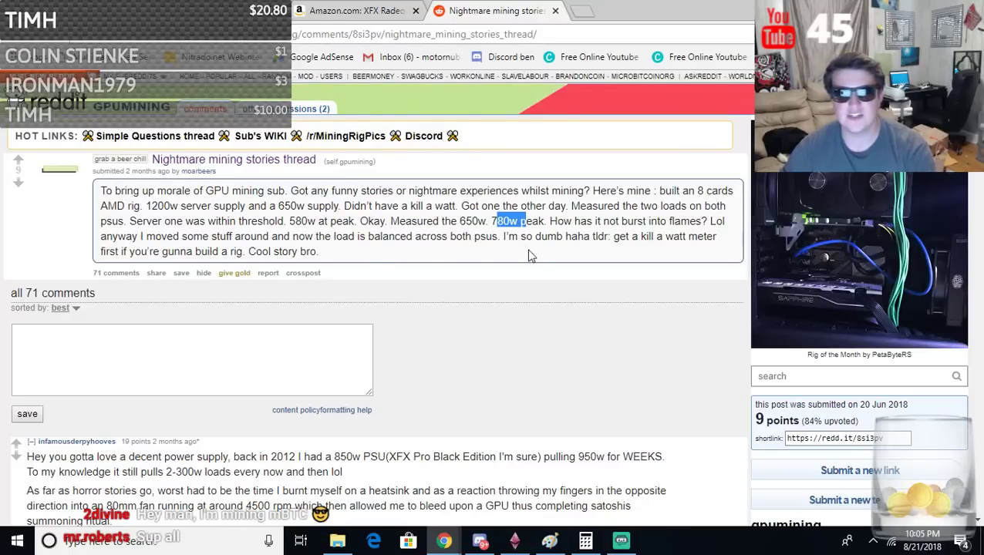
{"action": "left_click", "coordinate": [537, 233]}
{"action": "scroll", "coordinate": [493, 231], "scroll_direction": "down", "scroll_amount": 1}
{"action": "scroll", "coordinate": [493, 231], "scroll_direction": "down", "scroll_amount": 3}
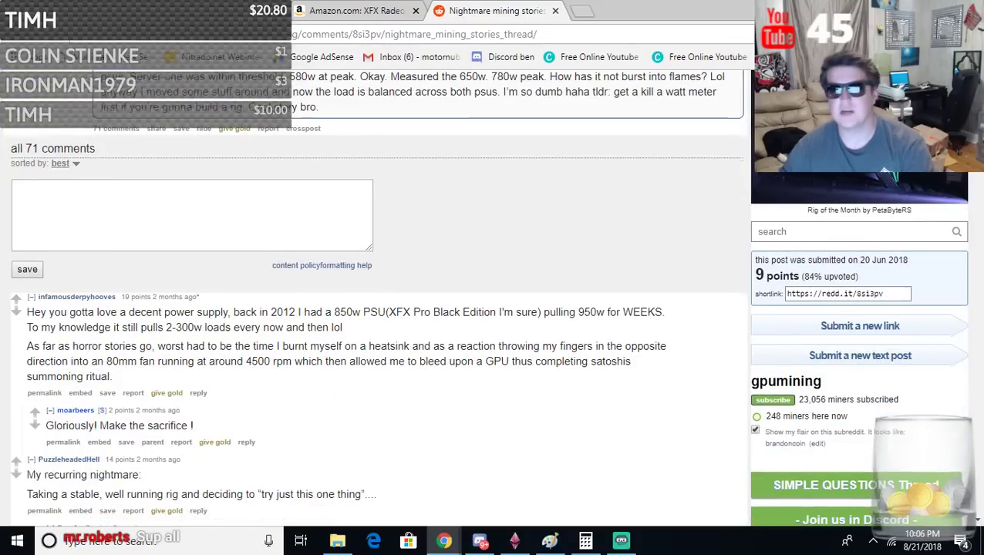
- Bookmark the "Nightmare mining stories thread" page, and return to the GPU mining profitability spreadsheet
{"action": "scroll", "coordinate": [374, 297], "scroll_direction": "up", "scroll_amount": 4}
{"action": "key", "text": "ctrl+d"}
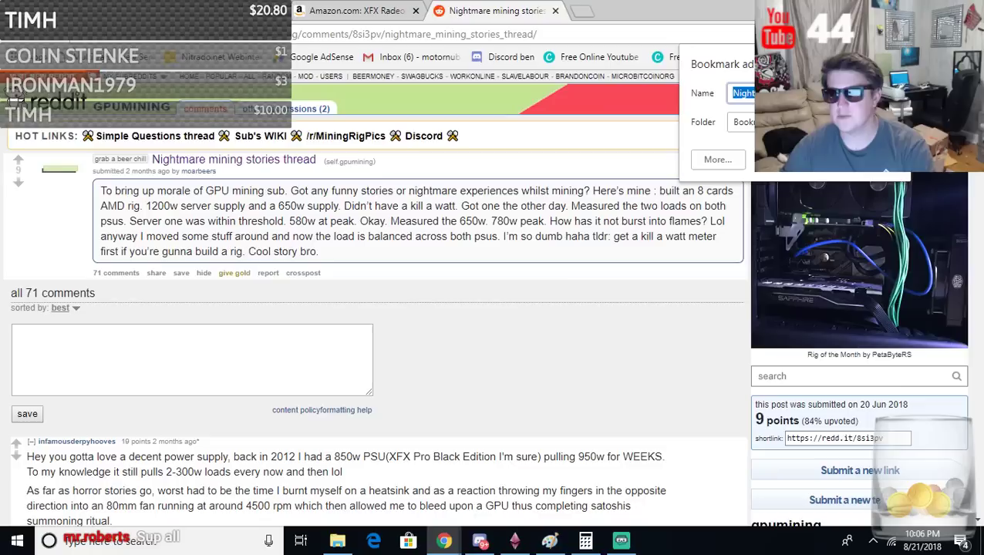
{"action": "left_click", "coordinate": [561, 313]}
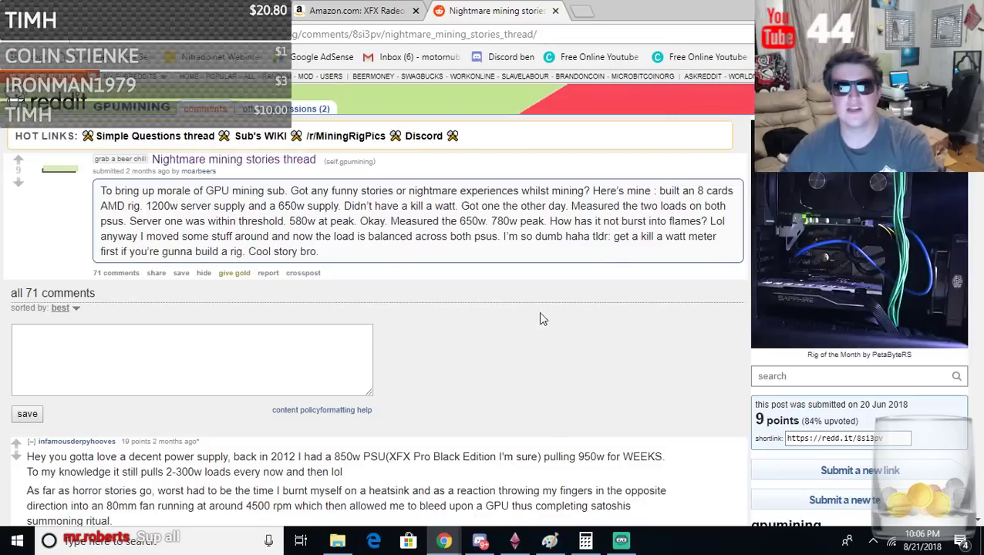
{"action": "left_click", "coordinate": [555, 11]}
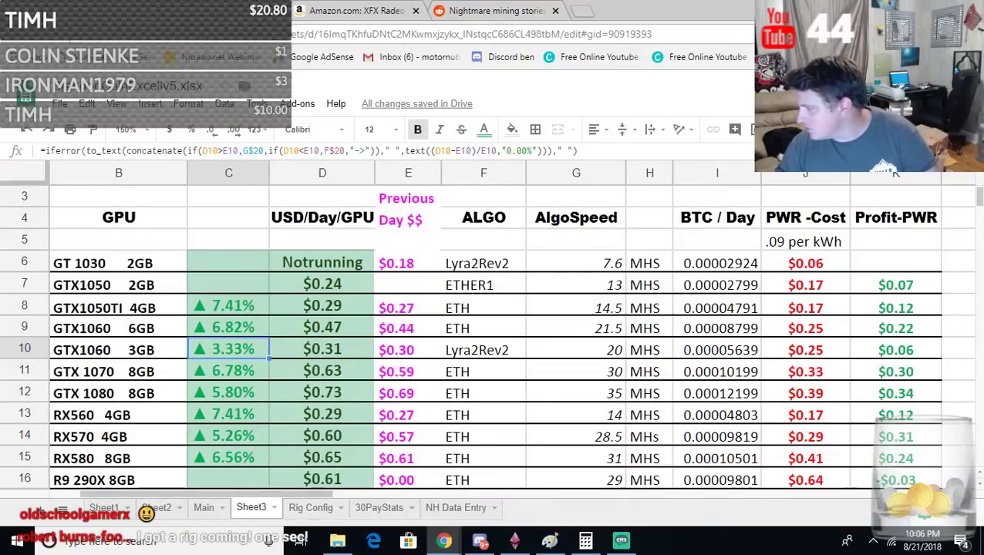
- Open the Micro Bitcoin website in a new browser tab
{"action": "key", "text": "alt+Tab"}
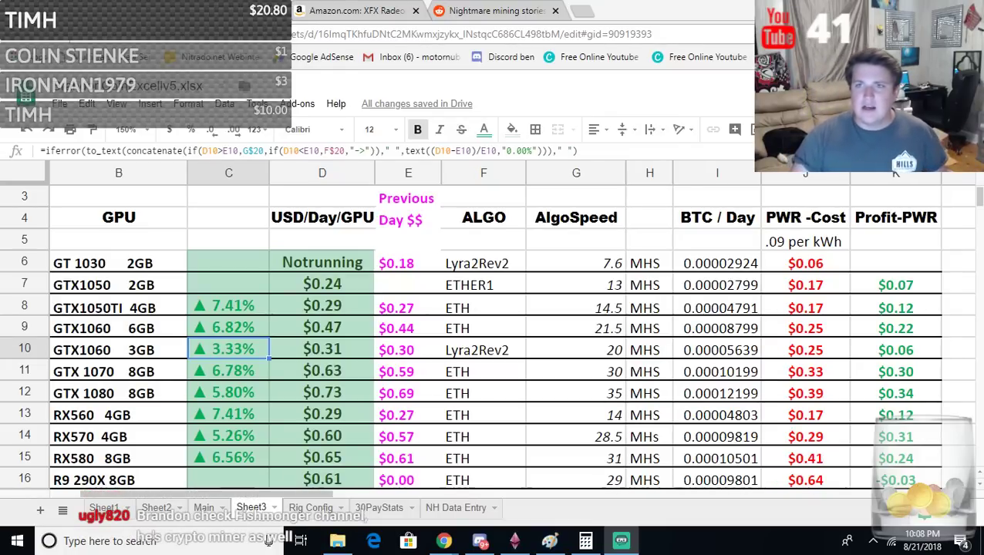
{"action": "left_click", "coordinate": [578, 10]}
{"action": "type", "text": "m"}
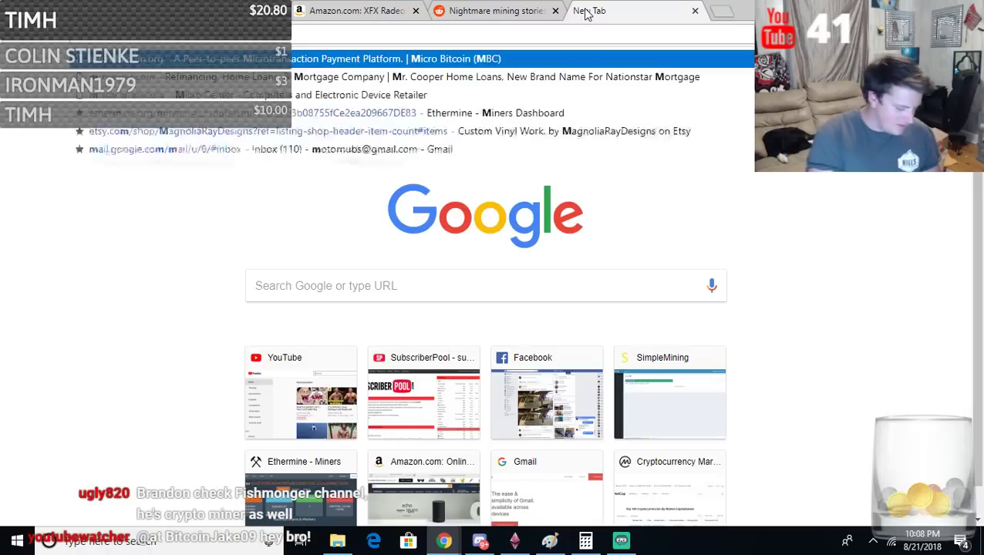
{"action": "type", "text": "icro"}
{"action": "key", "text": "Return"}
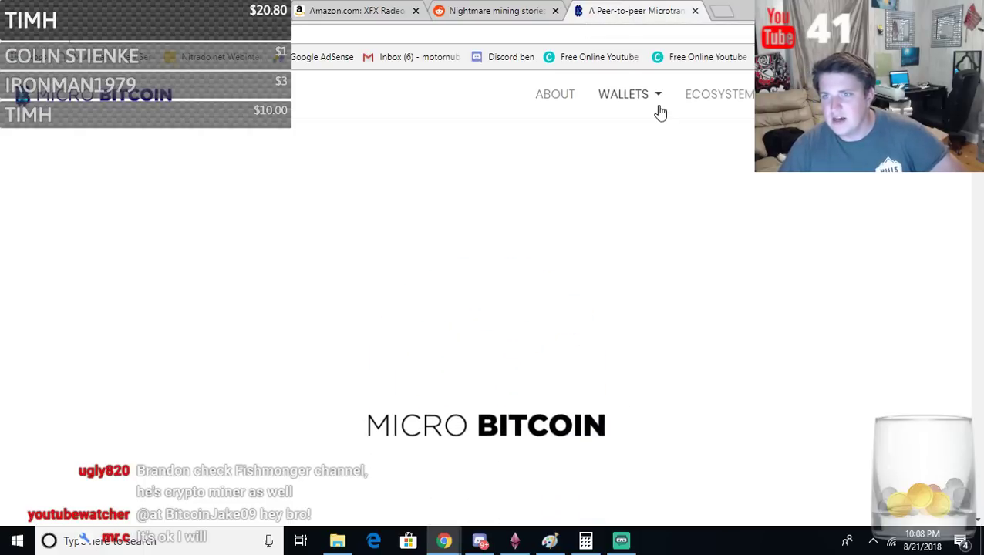
- Try the mining pools and exchanges links of the Micro Bitcoin ecosystem, dismiss each notice, and close the site
{"action": "left_click", "coordinate": [738, 101]}
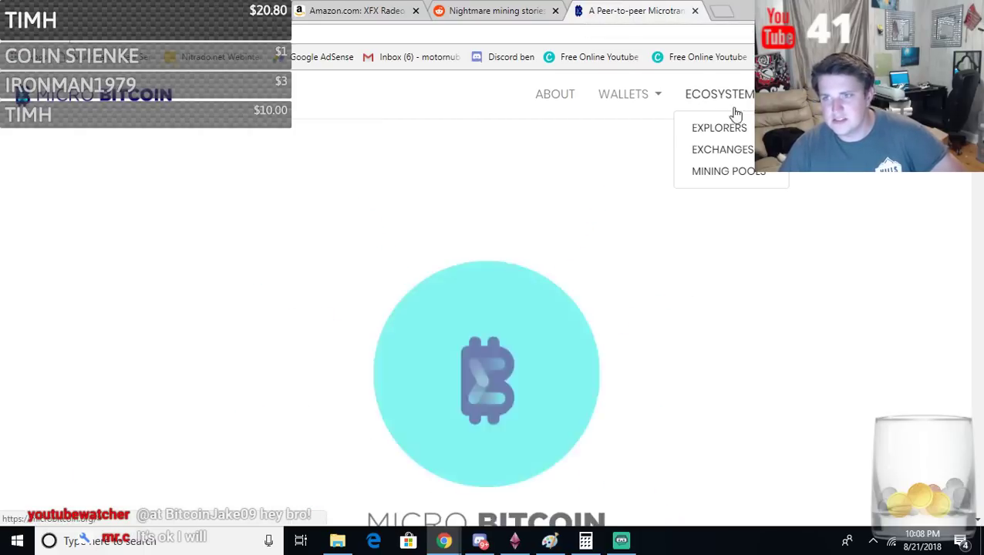
{"action": "left_click", "coordinate": [731, 171]}
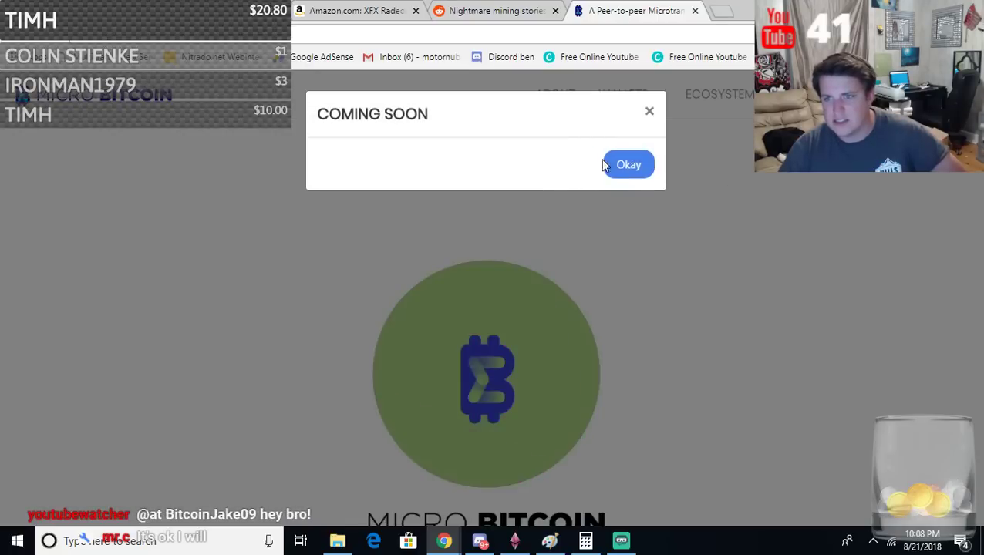
{"action": "left_click", "coordinate": [609, 162]}
{"action": "left_click", "coordinate": [729, 108]}
{"action": "left_click", "coordinate": [740, 149]}
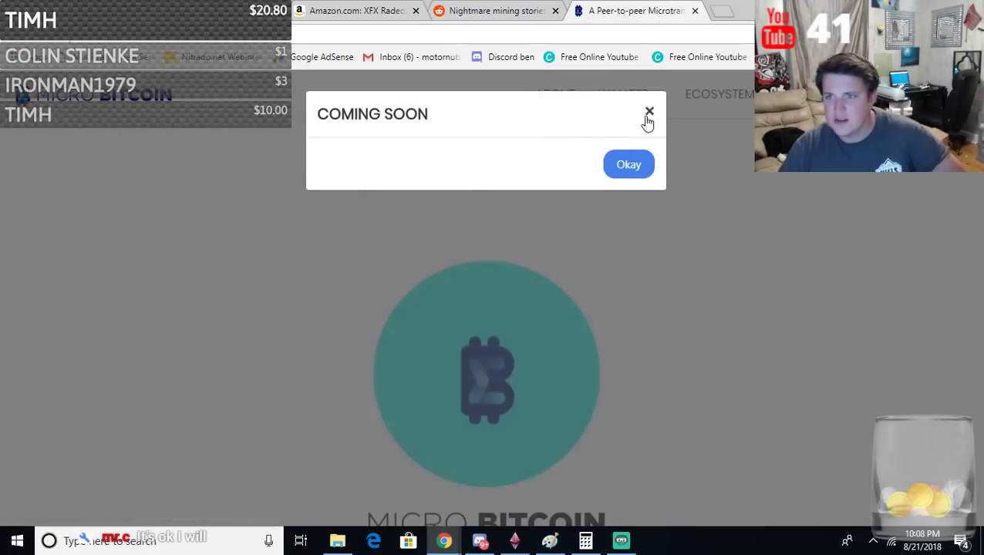
{"action": "left_click", "coordinate": [650, 112]}
{"action": "left_click", "coordinate": [729, 111]}
{"action": "left_click", "coordinate": [722, 151]}
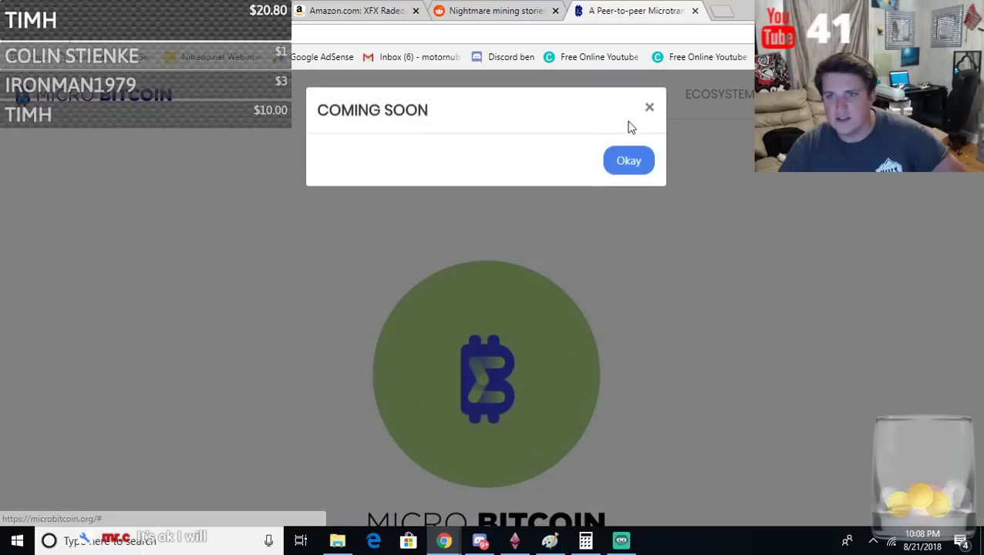
{"action": "left_click", "coordinate": [649, 112]}
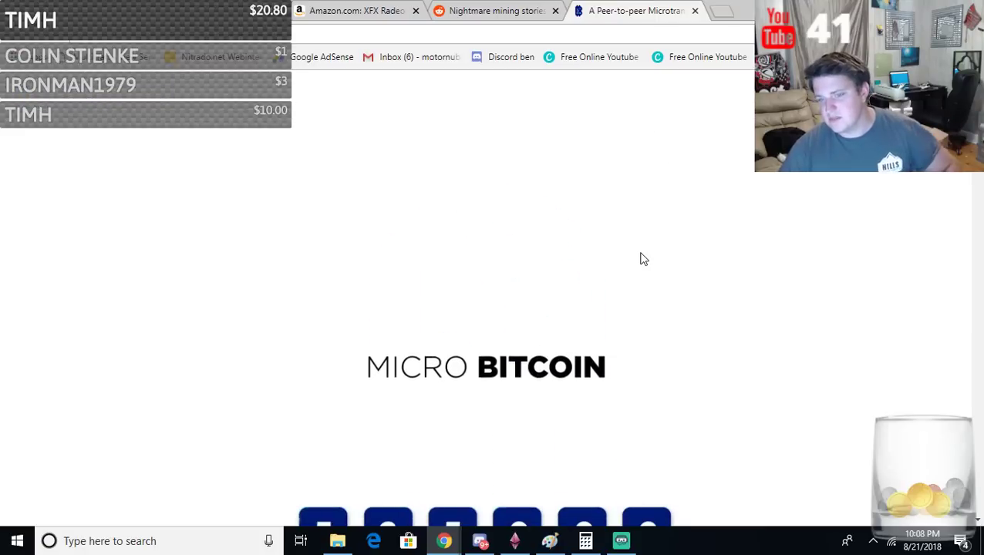
{"action": "left_click", "coordinate": [694, 11]}
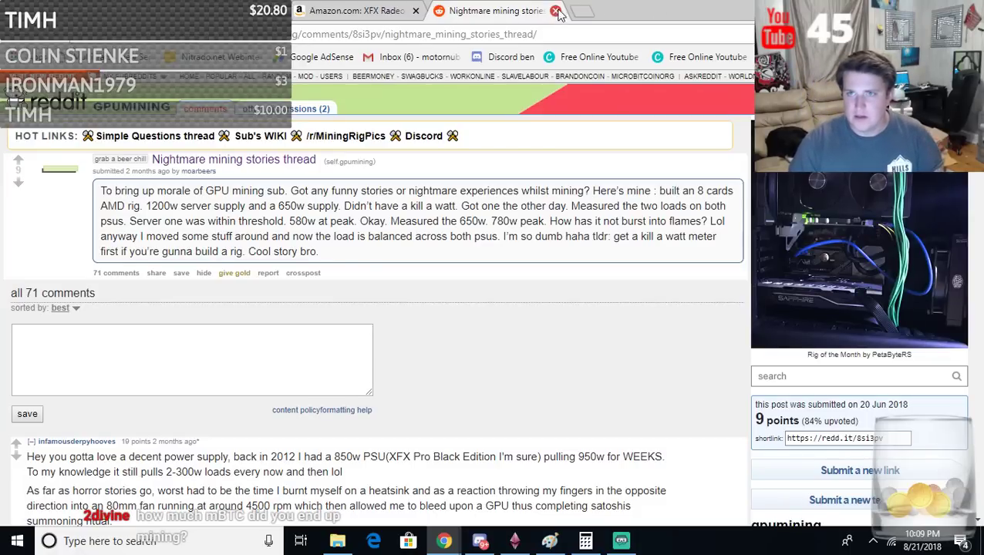
- Return to the GPU mining profitability spreadsheet
{"action": "left_click", "coordinate": [582, 11]}
{"action": "middle_click", "coordinate": [606, 15]}
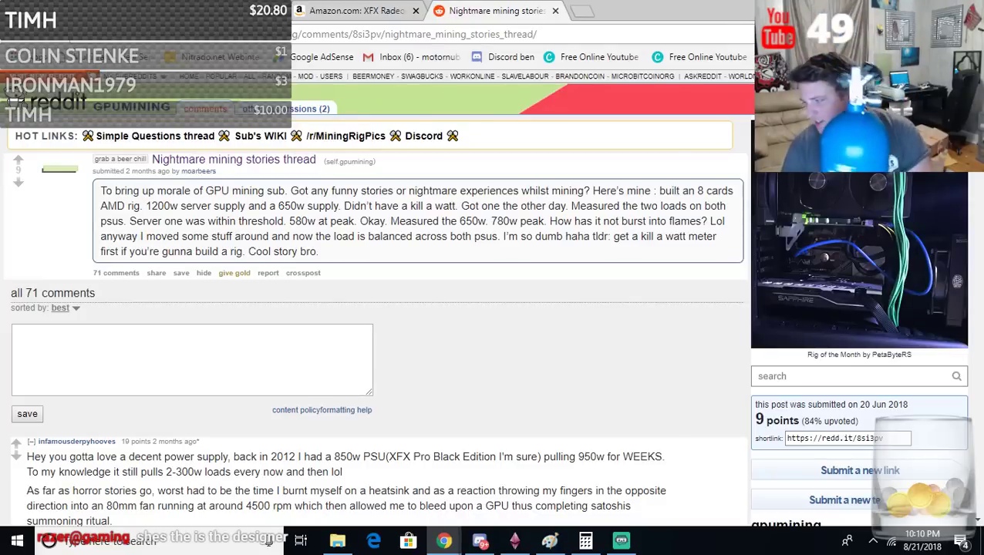
{"action": "key", "text": "alt+Tab"}
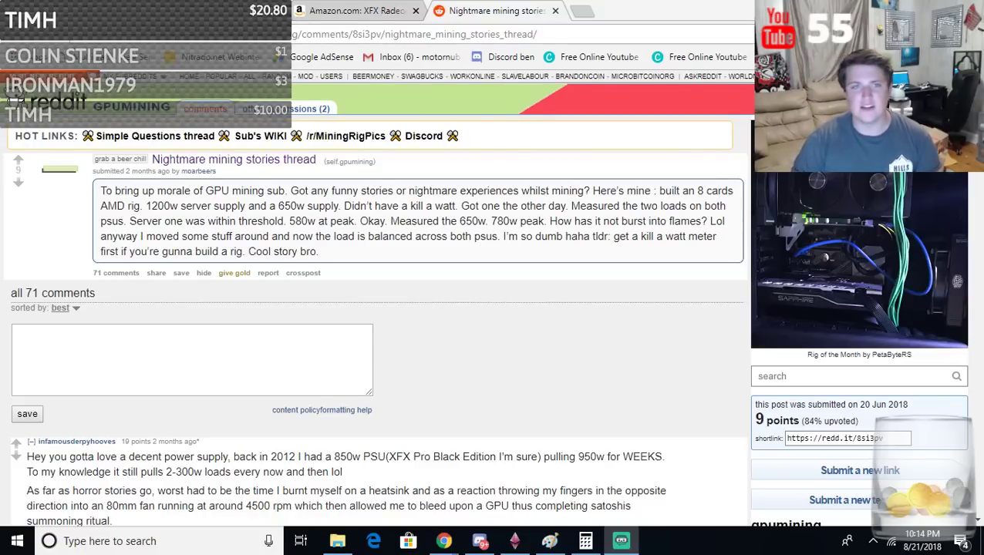
{"action": "key", "text": "ctrl+1"}
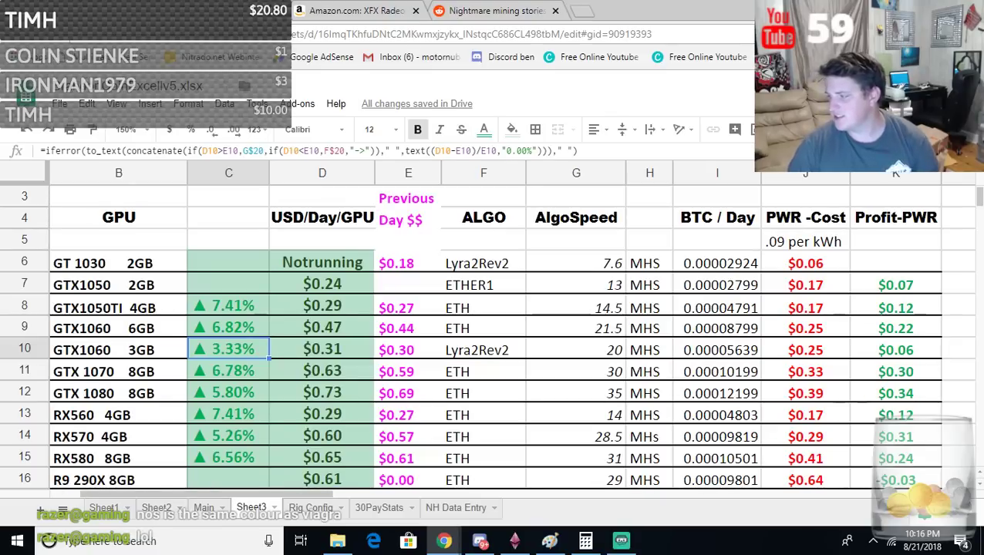
- Search Google for "ethereum difficulty bomb" in a new browser tab
{"action": "left_click", "coordinate": [582, 11]}
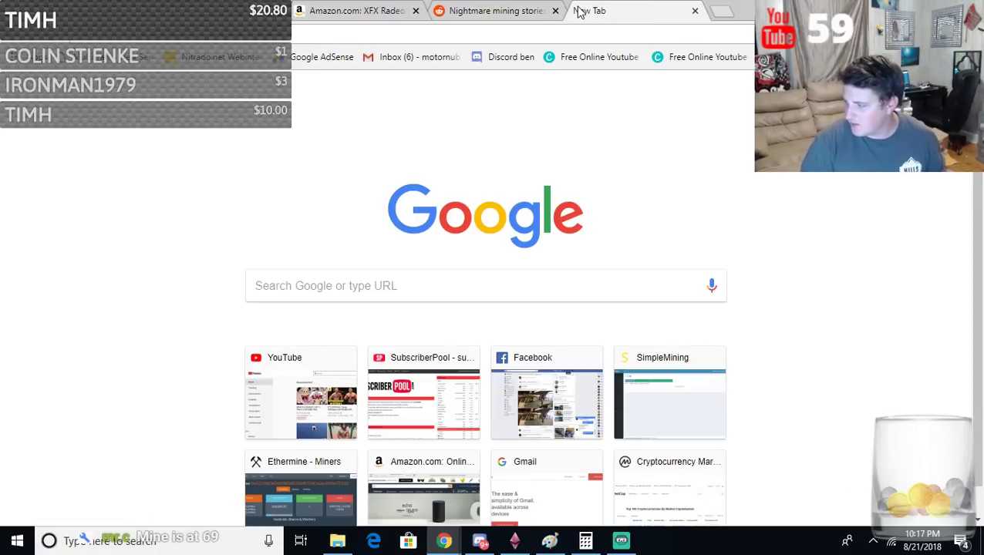
{"action": "type", "text": "ethereum"}
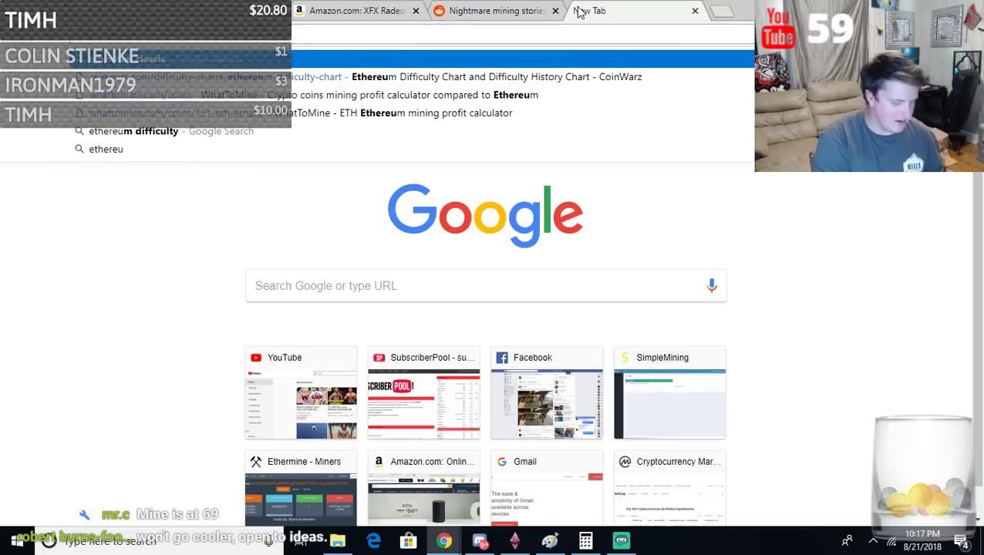
{"action": "type", "text": " diff"}
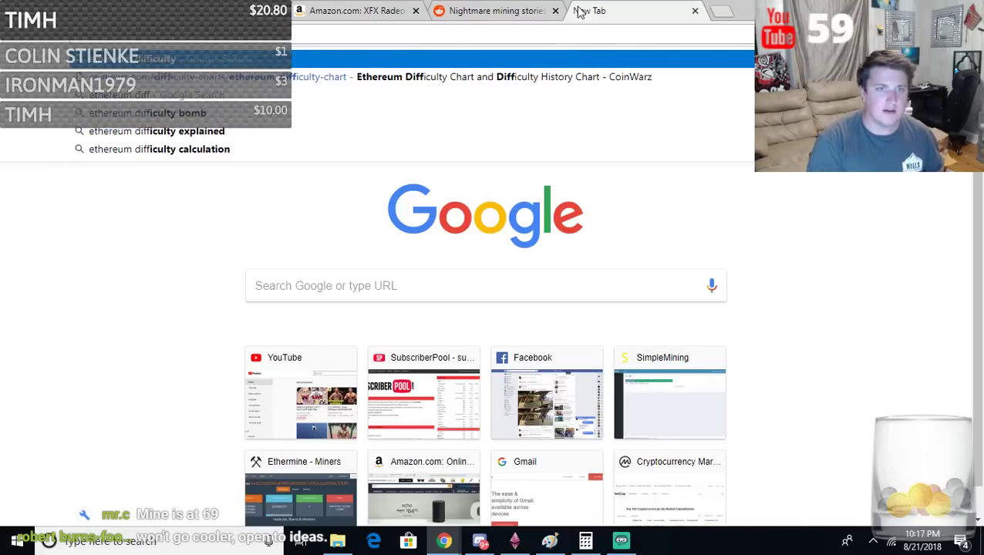
{"action": "key", "text": "Down"}
{"action": "key", "text": "Down"}
{"action": "key", "text": "Down"}
{"action": "key", "text": "Return"}
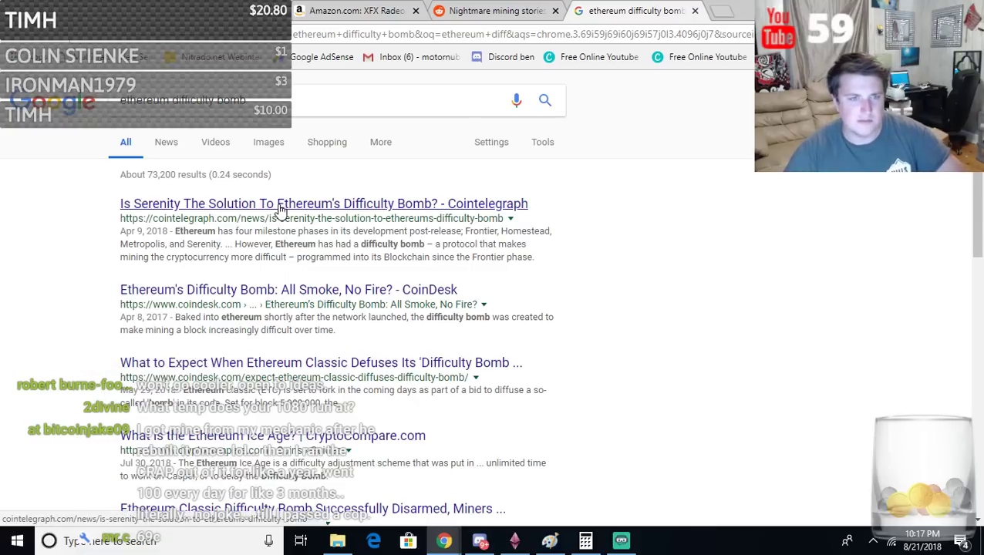
- Open the CoinDesk article "Ethereum's Difficulty Bomb: All Smoke, No Fire?" and read it through the "Time bomb" section
{"action": "left_click", "coordinate": [227, 293]}
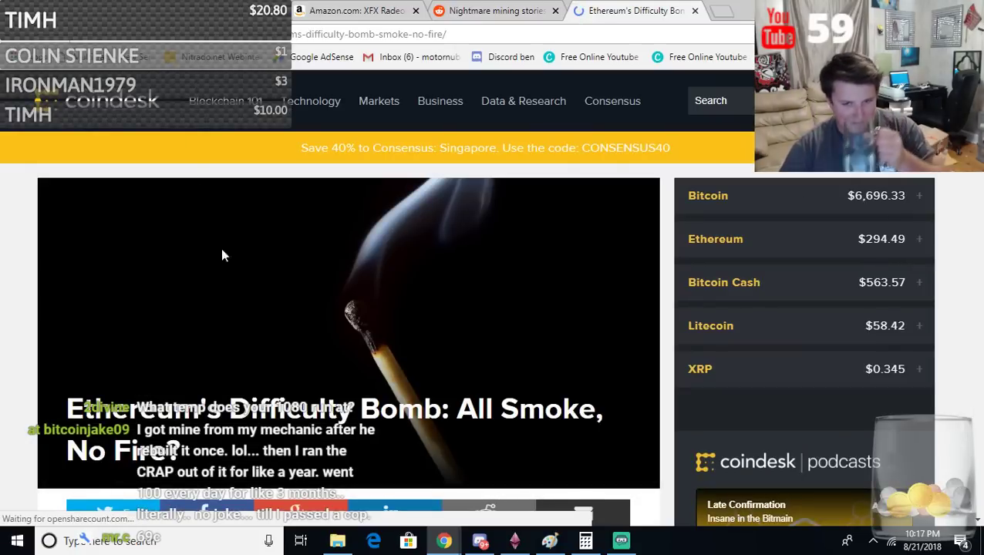
{"action": "scroll", "coordinate": [261, 284], "scroll_direction": "down", "scroll_amount": 3}
{"action": "scroll", "coordinate": [262, 291], "scroll_direction": "down", "scroll_amount": 3}
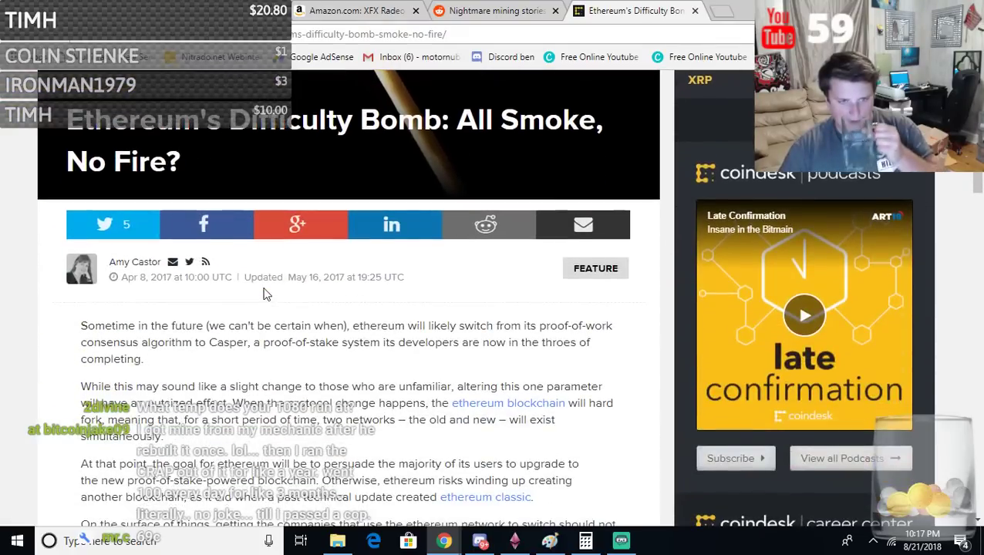
{"action": "scroll", "coordinate": [263, 291], "scroll_direction": "down", "scroll_amount": 2}
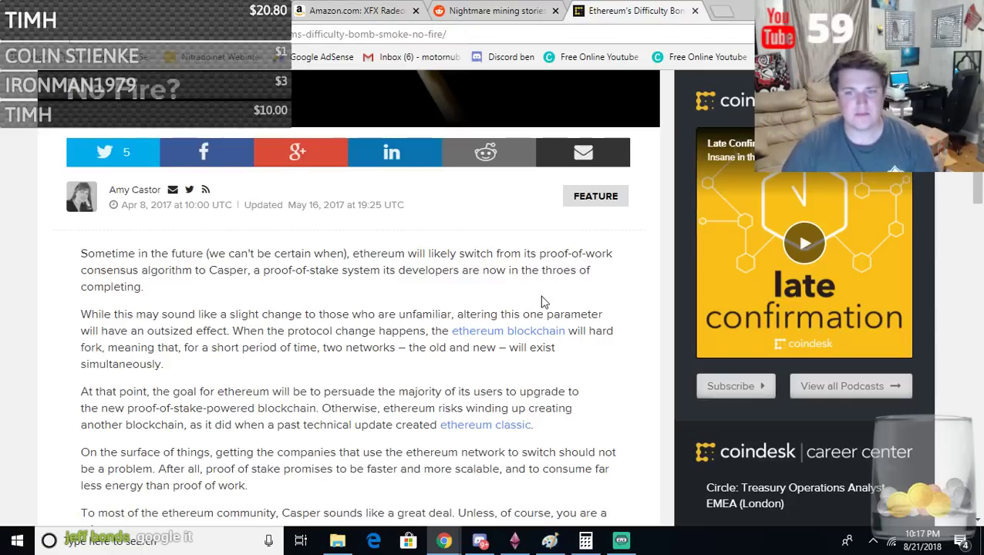
{"action": "scroll", "coordinate": [214, 237], "scroll_direction": "down", "scroll_amount": 1}
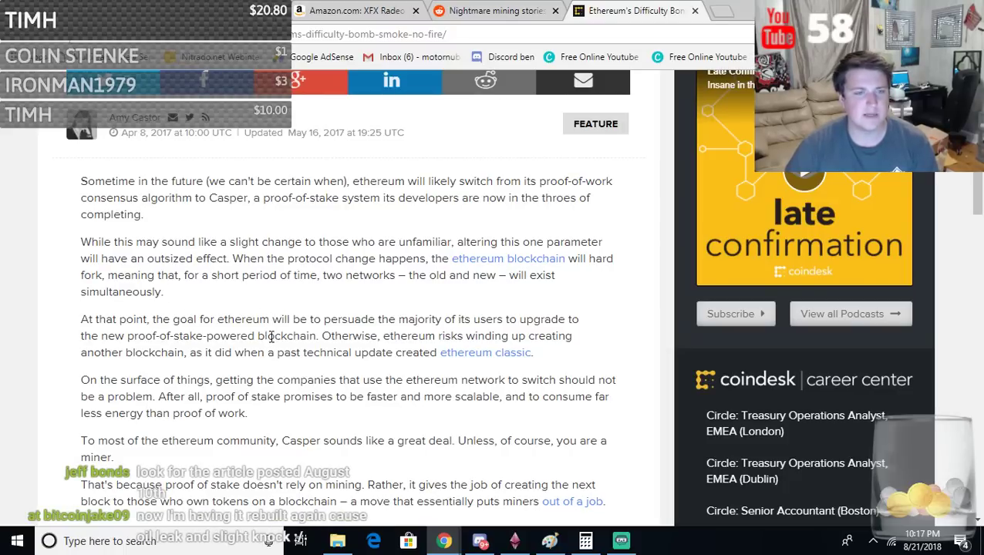
{"action": "scroll", "coordinate": [266, 330], "scroll_direction": "down", "scroll_amount": 2}
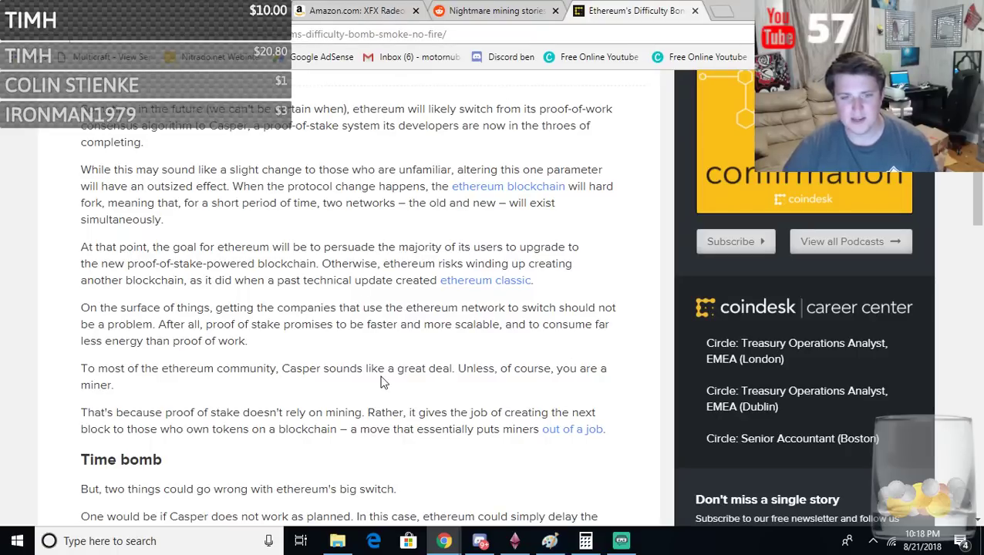
{"action": "scroll", "coordinate": [382, 344], "scroll_direction": "down", "scroll_amount": 1}
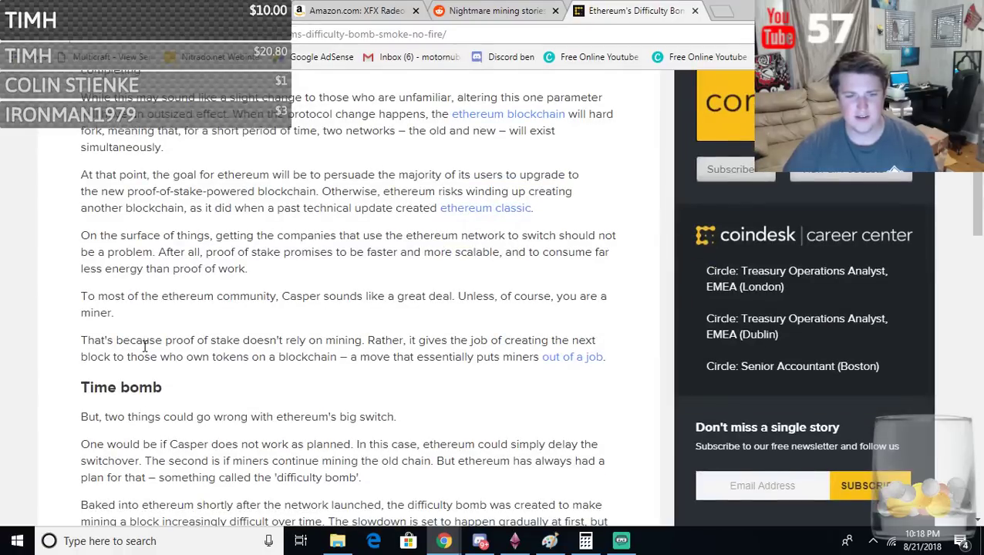
{"action": "scroll", "coordinate": [143, 347], "scroll_direction": "down", "scroll_amount": 1}
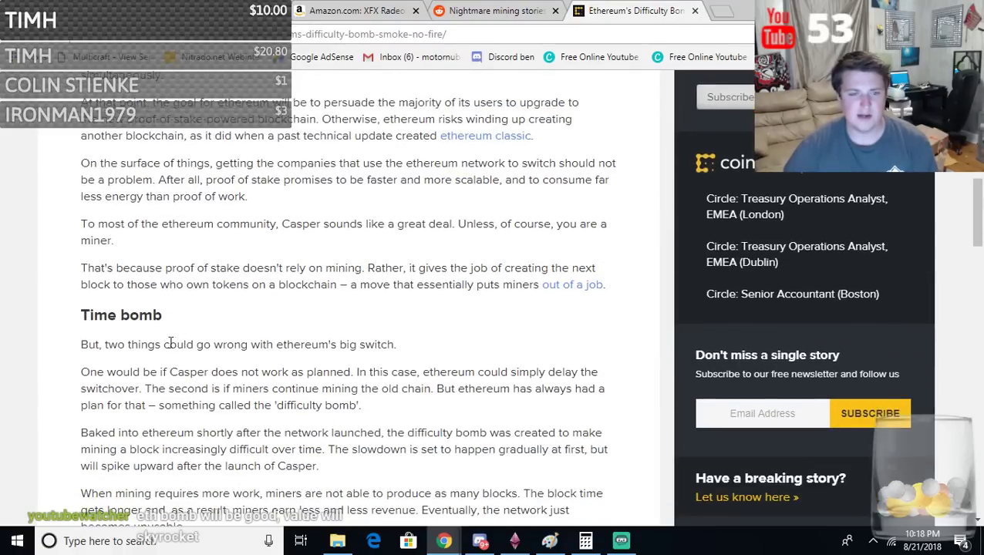
{"action": "scroll", "coordinate": [219, 342], "scroll_direction": "down", "scroll_amount": 1}
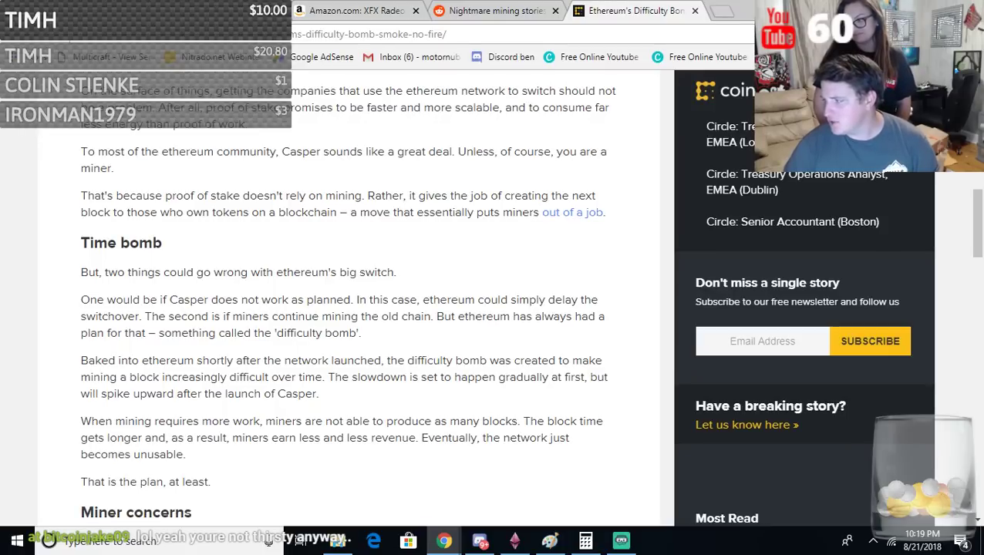
- Open the SimpleMining rig list in a new tab and check the GPU temperatures of the gtx10801070rig, AMDrig and RX570rig
{"action": "left_click", "coordinate": [722, 10]}
{"action": "type", "text": "s"}
{"action": "key", "text": "Return"}
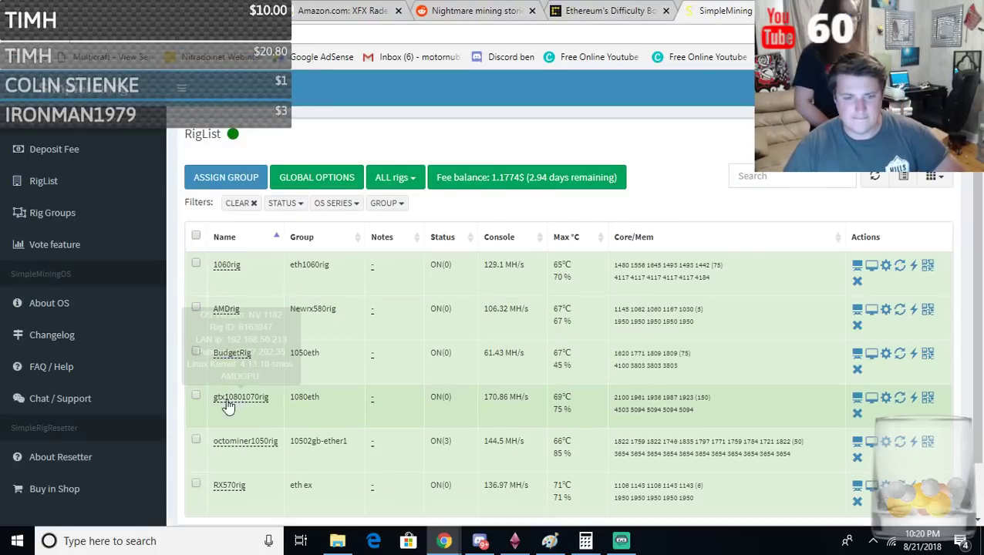
{"action": "mouse_move", "coordinate": [563, 396]}
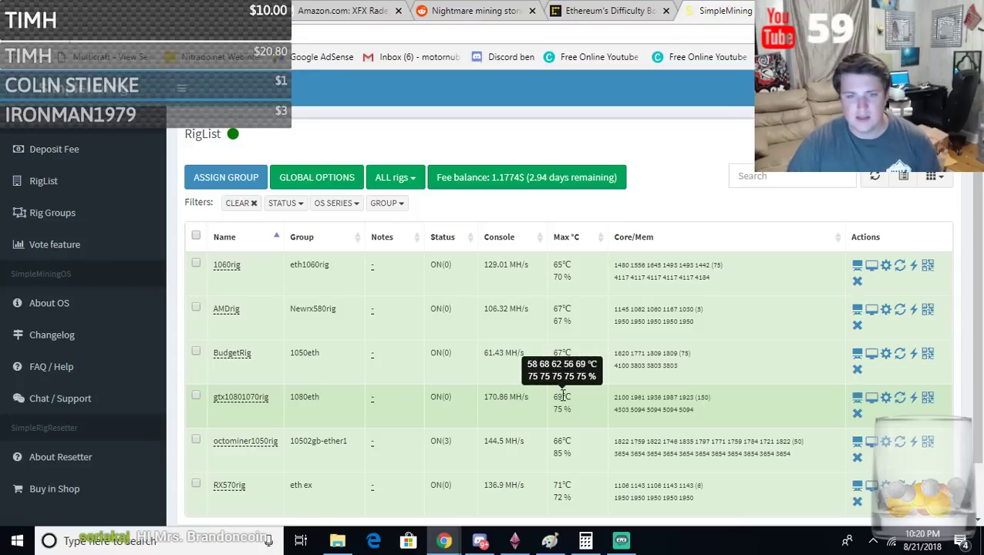
{"action": "mouse_move", "coordinate": [561, 309]}
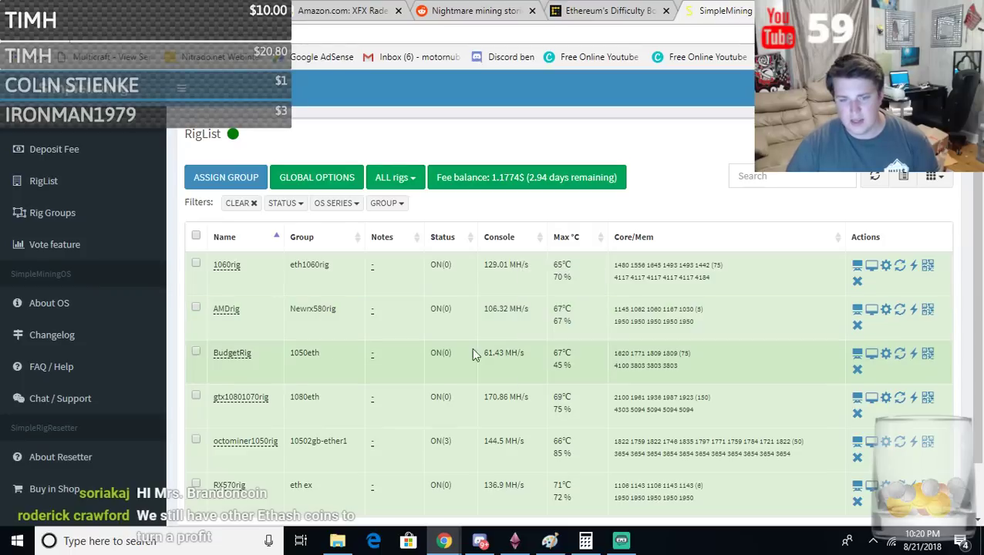
{"action": "mouse_move", "coordinate": [563, 486]}
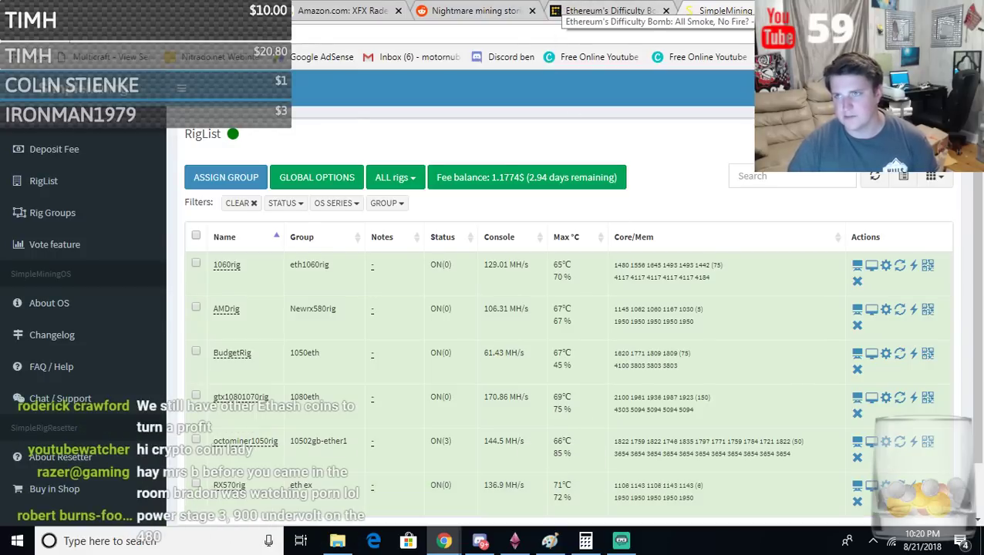
- Close the rig list, glance at the profitability spreadsheet, and go back to the CoinDesk article to check its publication date
{"action": "left_click", "coordinate": [609, 11]}
{"action": "left_click", "coordinate": [231, 10]}
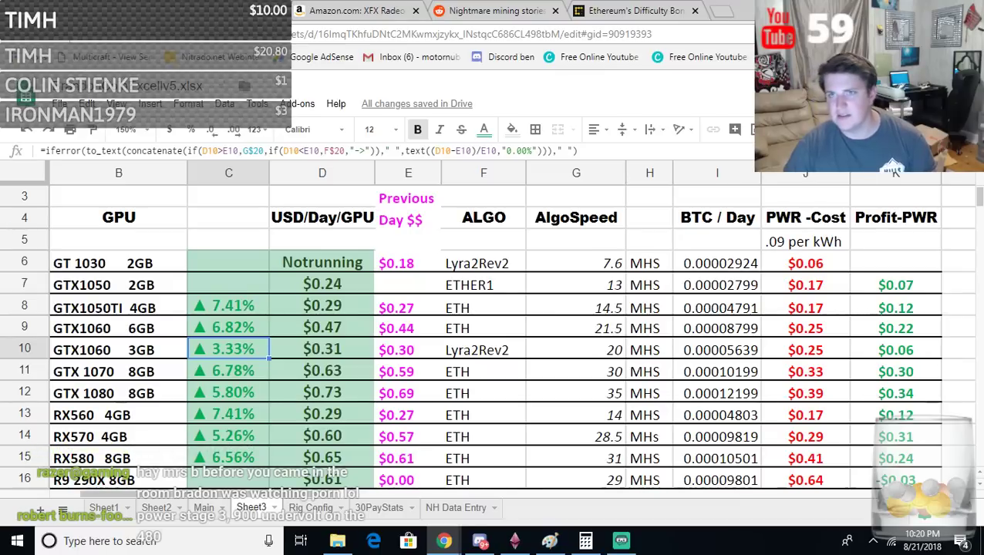
{"action": "left_click", "coordinate": [633, 11]}
{"action": "scroll", "coordinate": [313, 384], "scroll_direction": "up", "scroll_amount": 10}
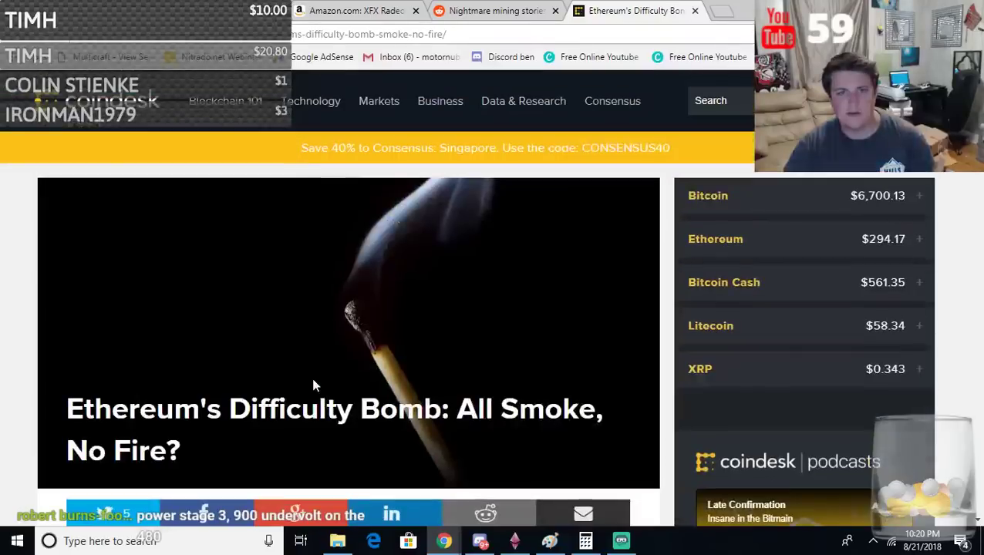
{"action": "scroll", "coordinate": [313, 384], "scroll_direction": "down", "scroll_amount": 8}
{"action": "scroll", "coordinate": [516, 219], "scroll_direction": "up", "scroll_amount": 2}
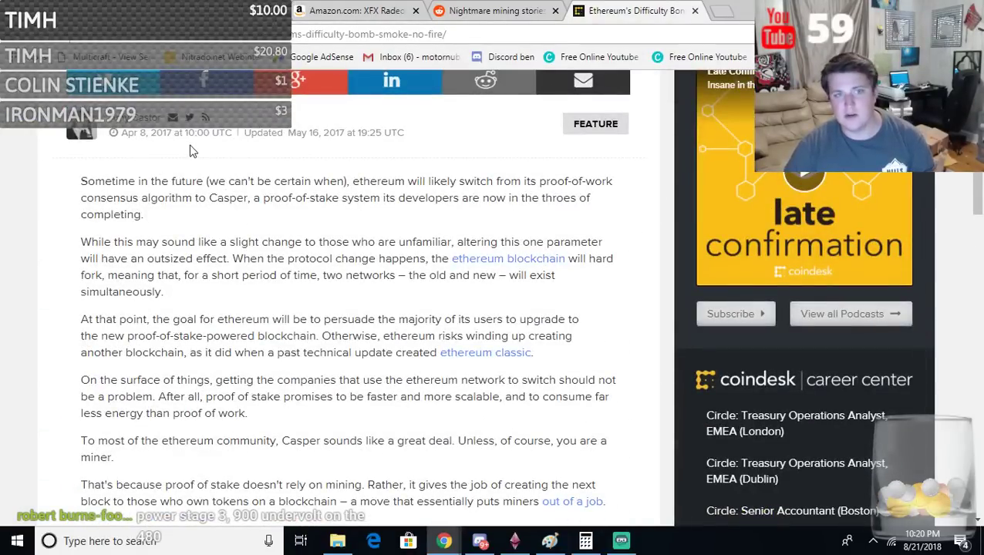
- Go back to the "ethereum difficulty bomb" search results and open the Investopedia article "What Is Ethereum's 'Difficulty Bomb'?"
{"action": "left_click", "coordinate": [688, 34]}
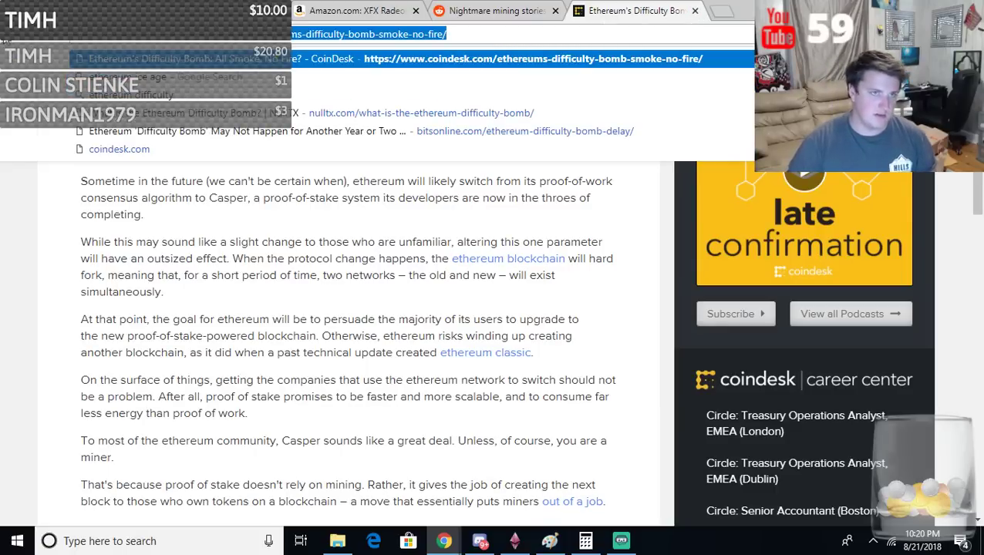
{"action": "left_click", "coordinate": [131, 94]}
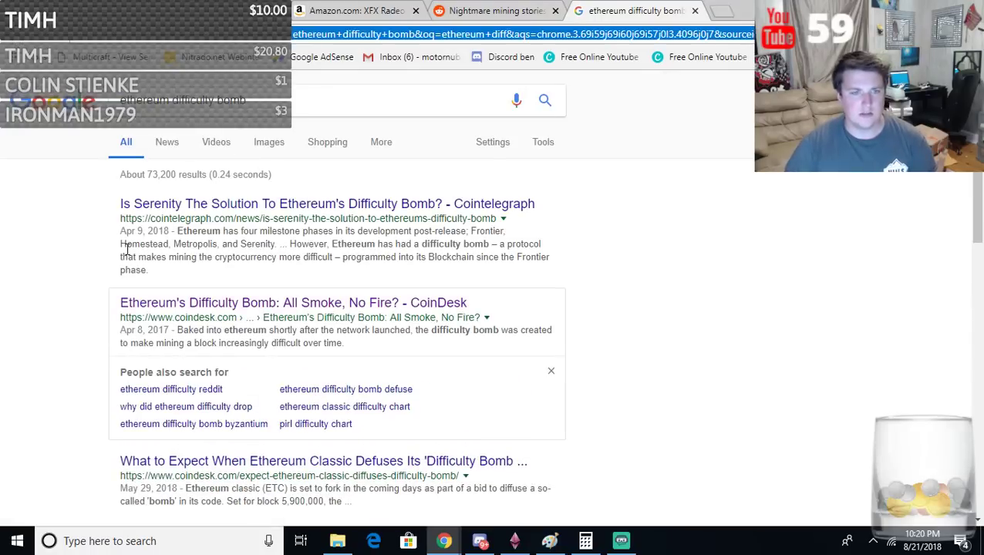
{"action": "scroll", "coordinate": [130, 262], "scroll_direction": "down", "scroll_amount": 4}
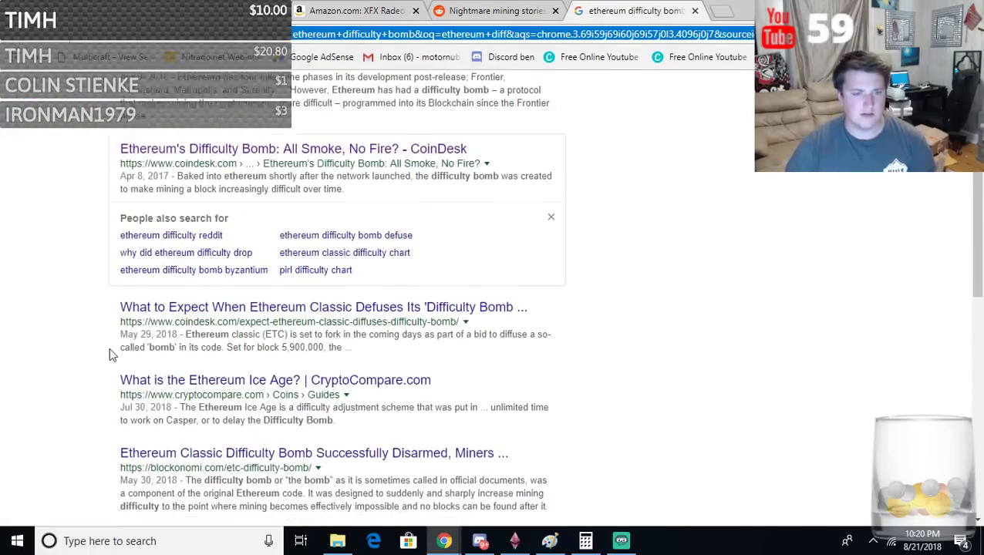
{"action": "scroll", "coordinate": [110, 353], "scroll_direction": "down", "scroll_amount": 1}
{"action": "left_click", "coordinate": [173, 335]}
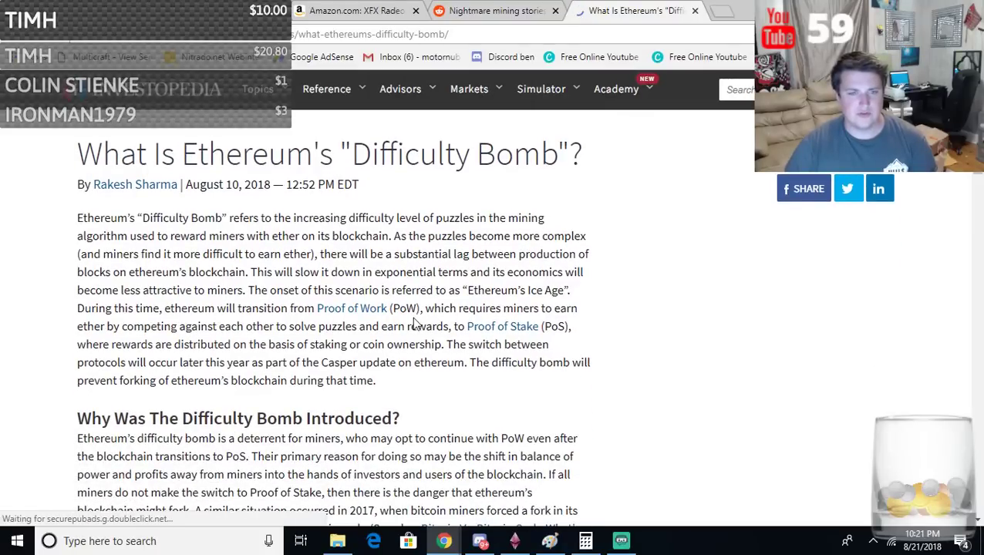
- Read the Investopedia article through the "Evolution Of The Difficulty Bomb" section to its closing disclaimer
{"action": "scroll", "coordinate": [415, 324], "scroll_direction": "down", "scroll_amount": 3}
{"action": "scroll", "coordinate": [414, 321], "scroll_direction": "down", "scroll_amount": 3}
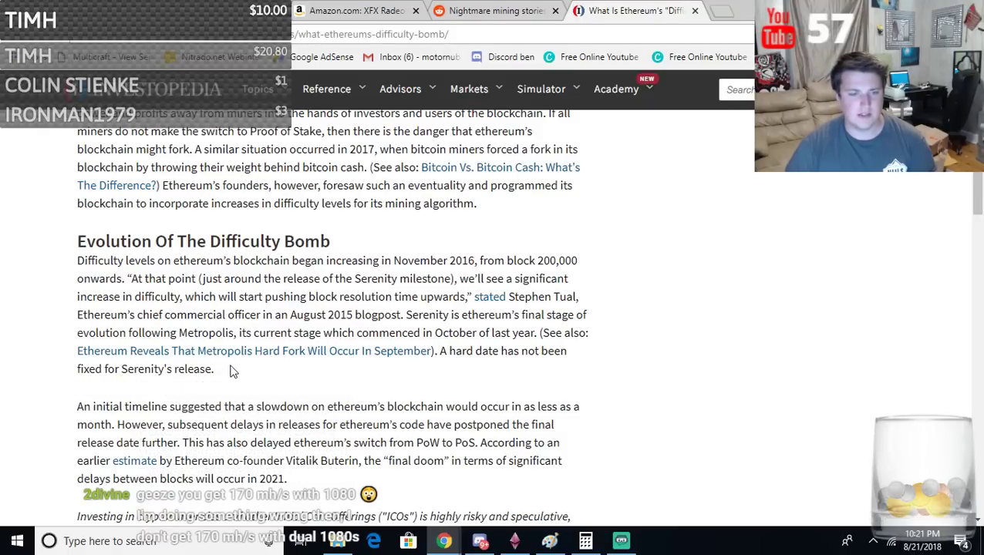
{"action": "scroll", "coordinate": [235, 367], "scroll_direction": "down", "scroll_amount": 2}
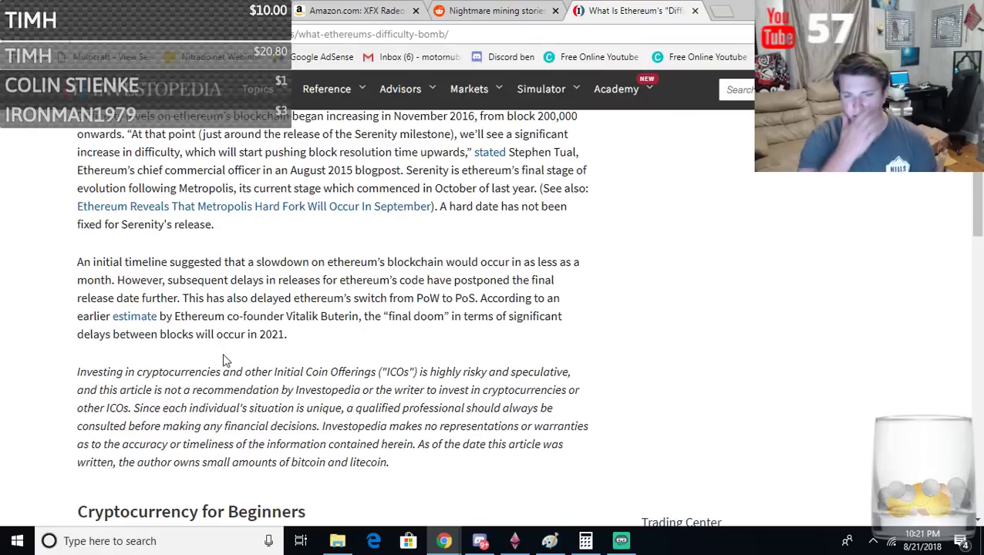
- Close the Investopedia article, view the Amazon XFX Radeon RX 580 listing, and return to the GPU profitability spreadsheet
{"action": "left_click", "coordinate": [695, 11]}
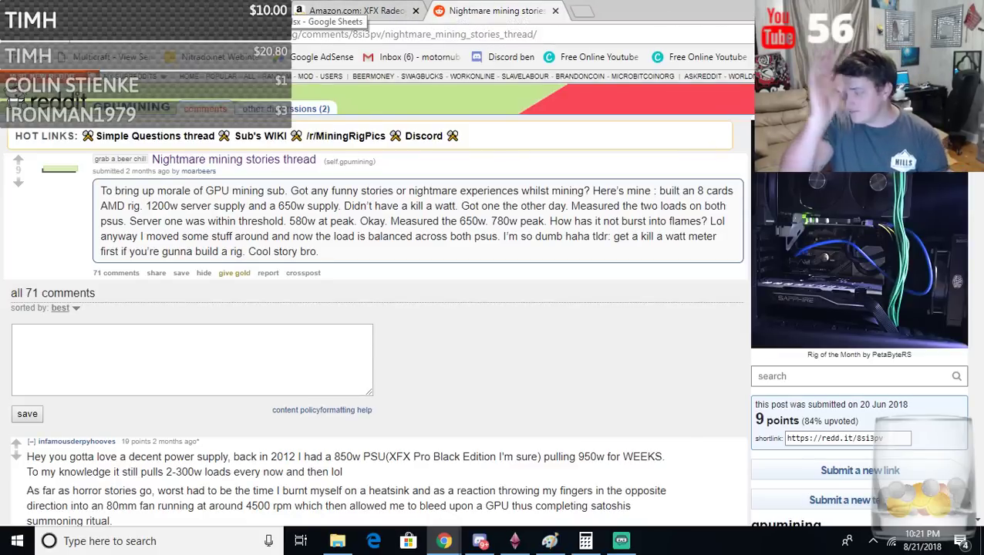
{"action": "left_click", "coordinate": [355, 11]}
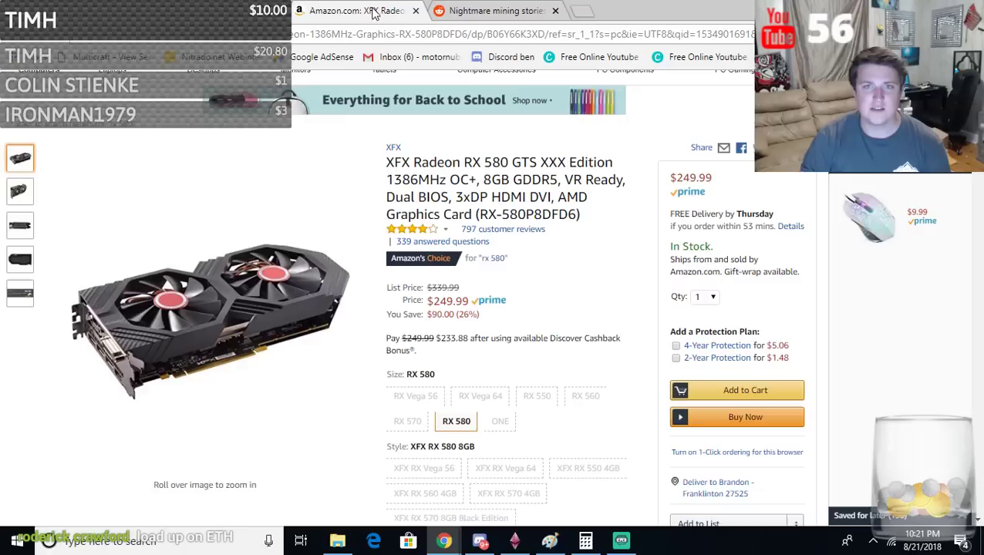
{"action": "left_click", "coordinate": [263, 11]}
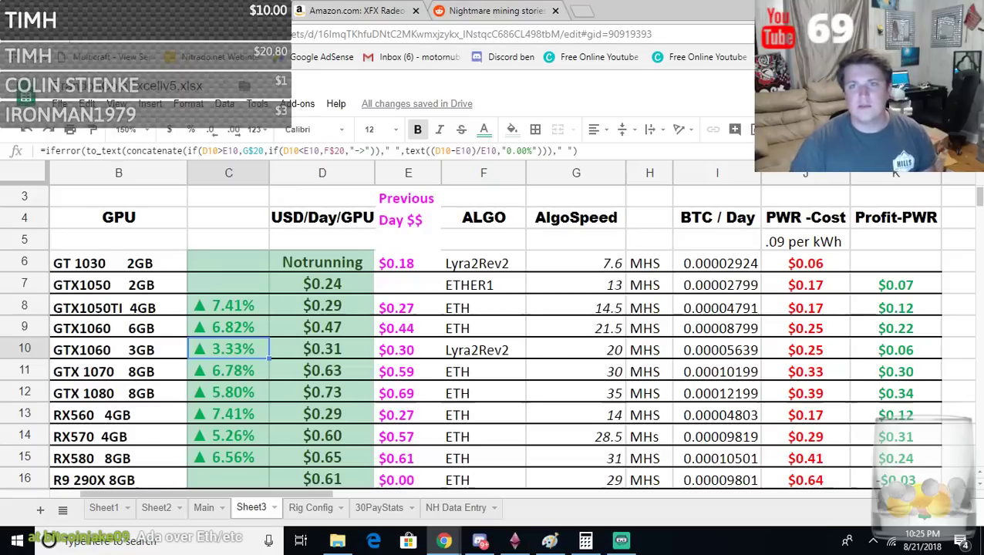
- Search for "etc explorer" in a new tab and open the Gastracker.io Ethereum Classic Block Explorer
{"action": "left_click", "coordinate": [580, 16]}
{"action": "type", "text": "etc"}
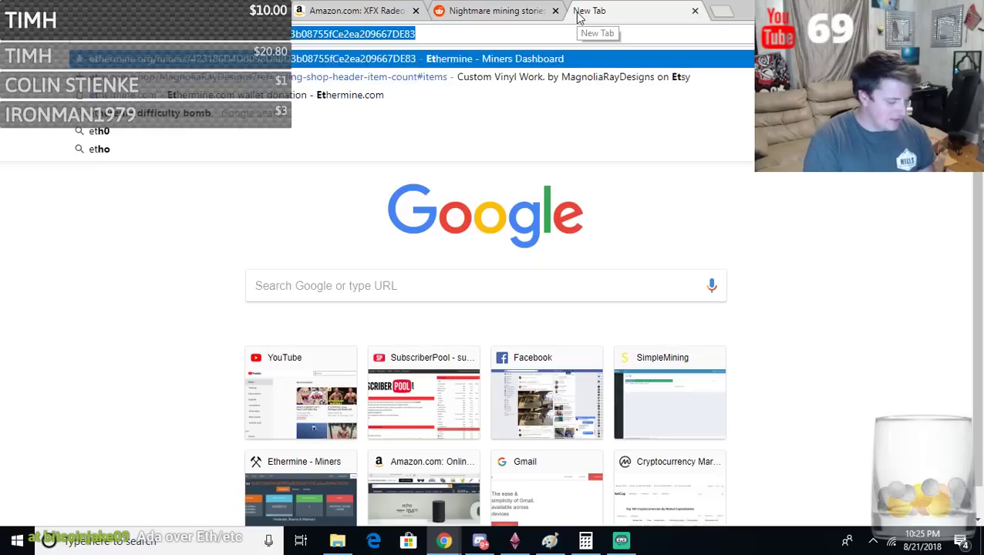
{"action": "type", "text": " ex"}
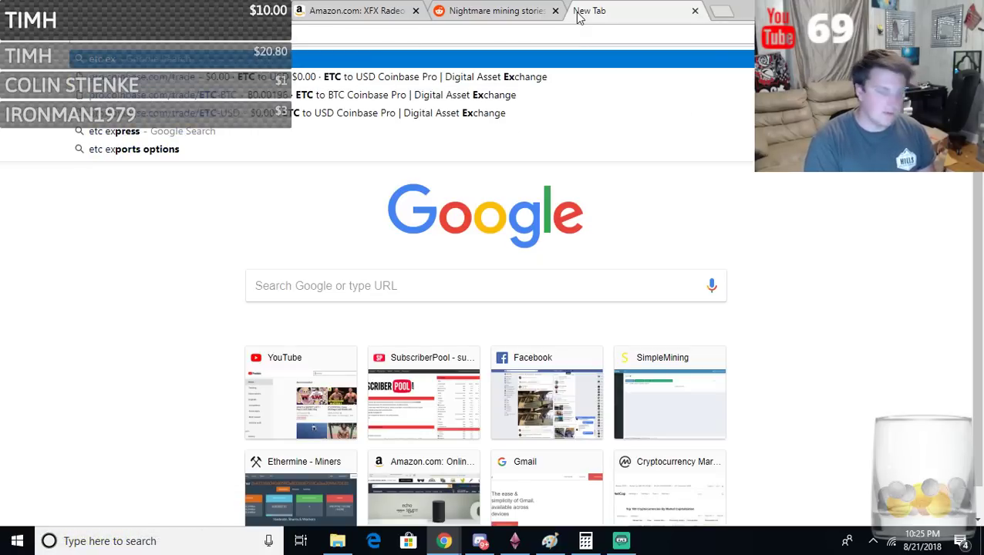
{"action": "type", "text": "plorer"}
{"action": "key", "text": "Return"}
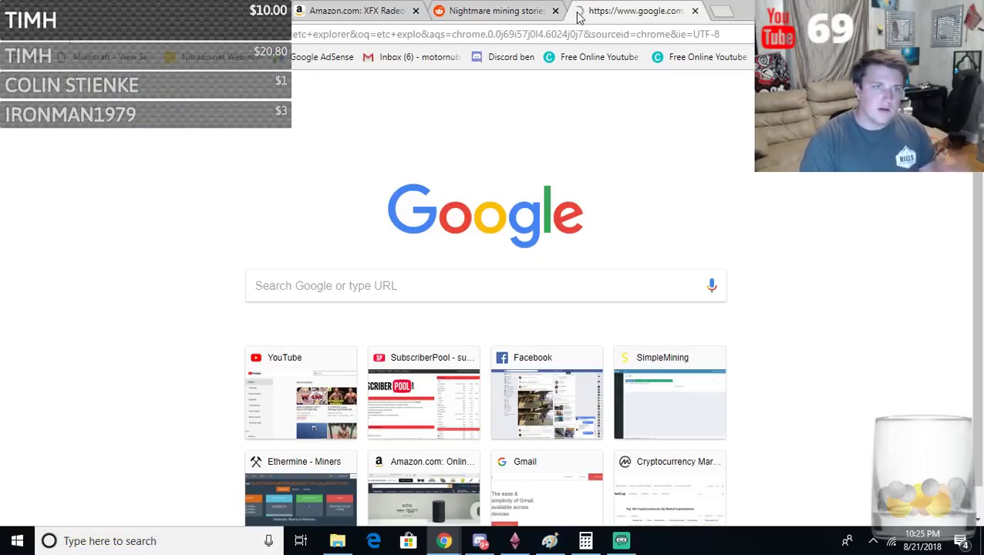
{"action": "left_click", "coordinate": [235, 205]}
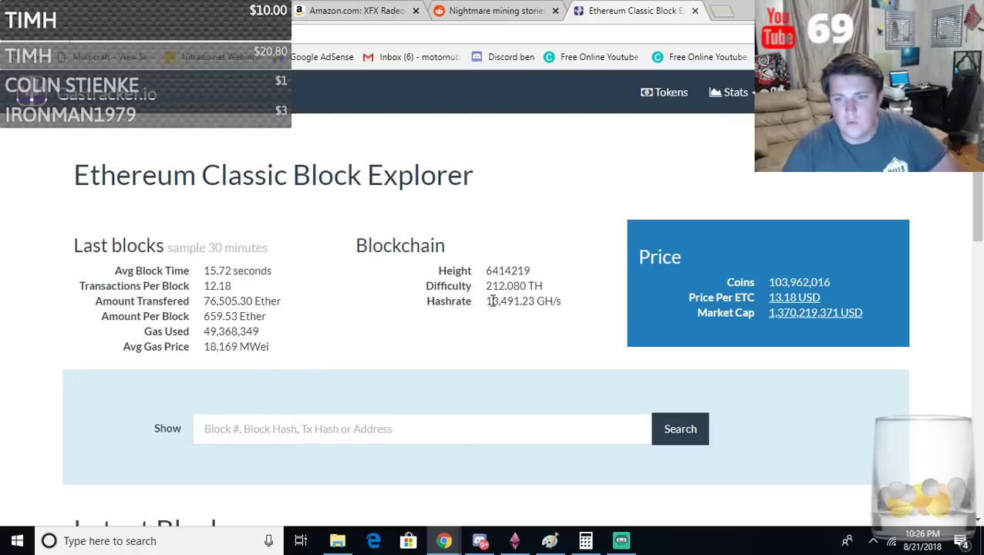
- Check the Ethereum Classic network hashrate and look over the Latest Blocks list
{"action": "left_click_drag", "start_coordinate": [486, 304], "coordinate": [521, 304]}
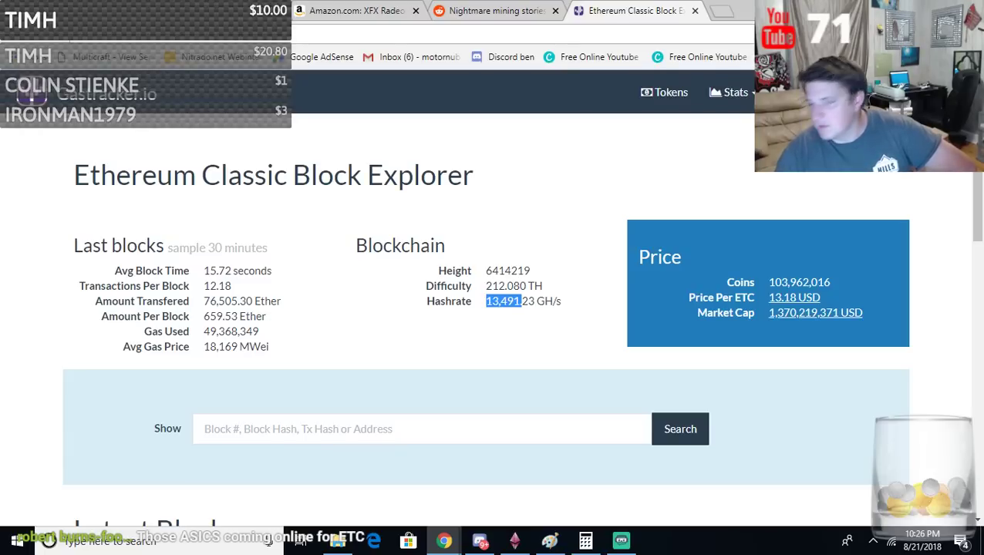
{"action": "left_click", "coordinate": [539, 211]}
{"action": "scroll", "coordinate": [540, 214], "scroll_direction": "down", "scroll_amount": 3}
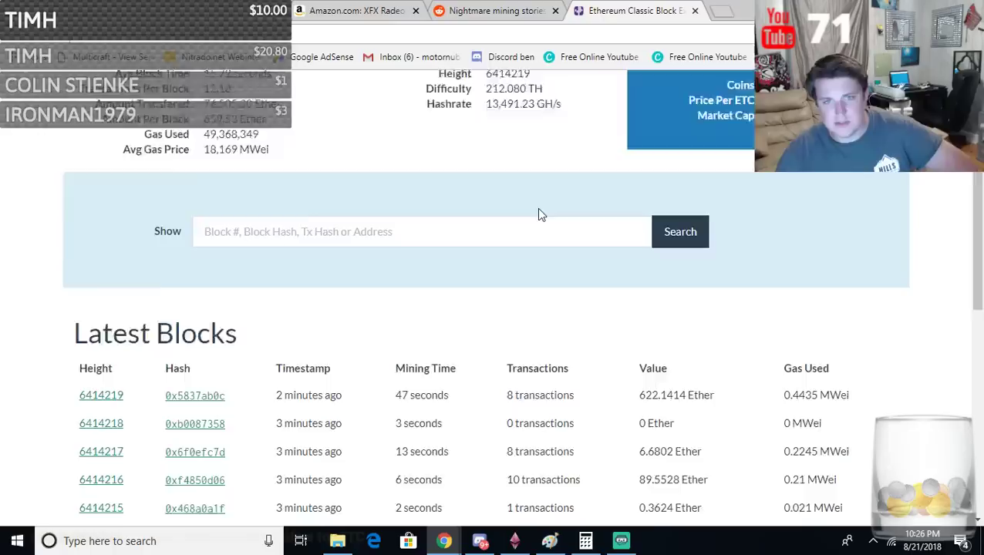
{"action": "scroll", "coordinate": [540, 214], "scroll_direction": "up", "scroll_amount": 3}
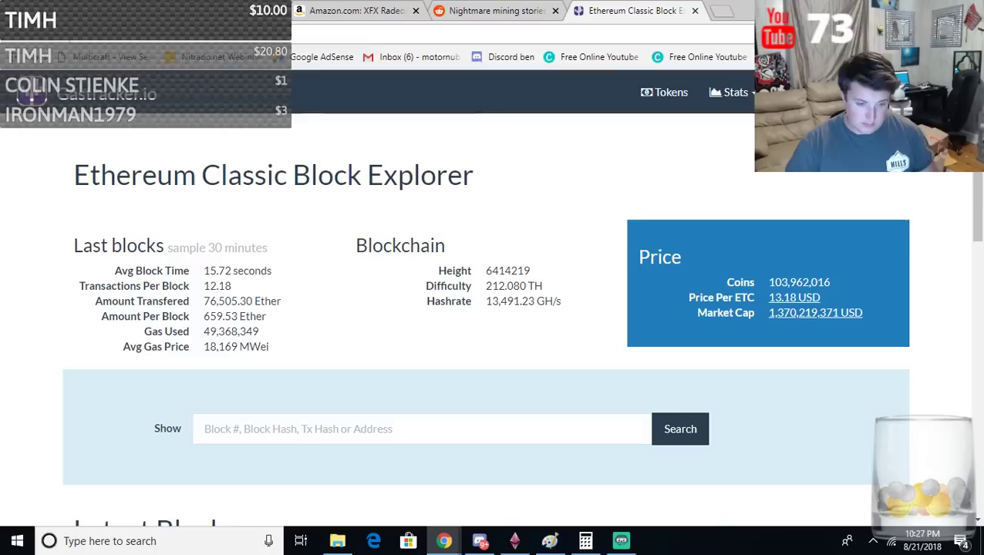
- Search for "eth mining calculator" and open CryptoCompare's Ethereum Mining Profitability Calculator
{"action": "key", "text": "ctrl+l"}
{"action": "type", "text": "eth mining"}
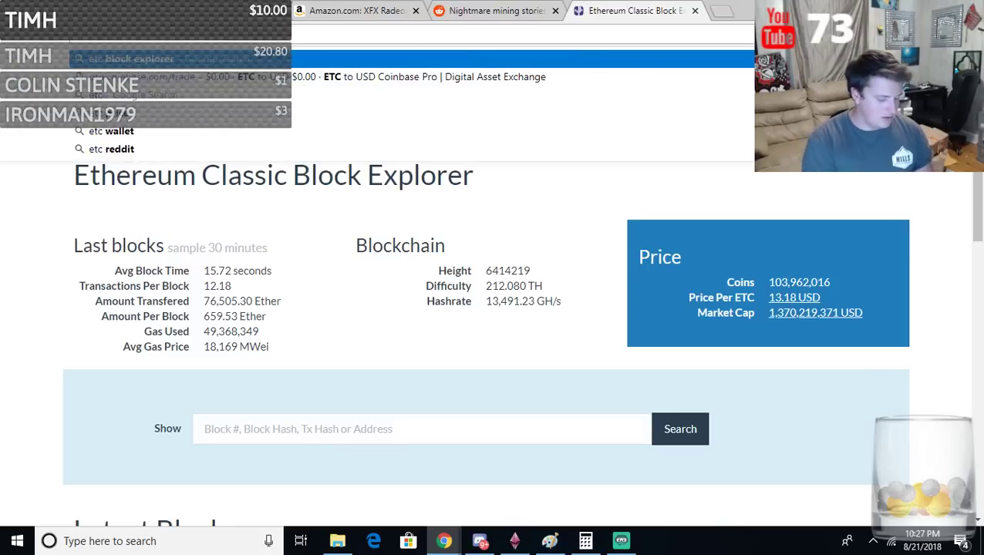
{"action": "key", "text": "Down"}
{"action": "key", "text": "Down"}
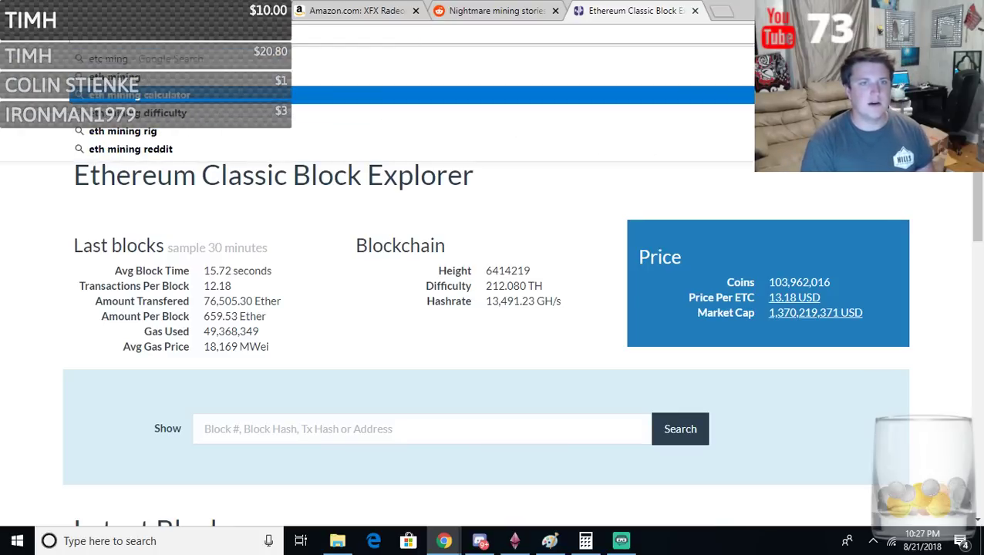
{"action": "key", "text": "Return"}
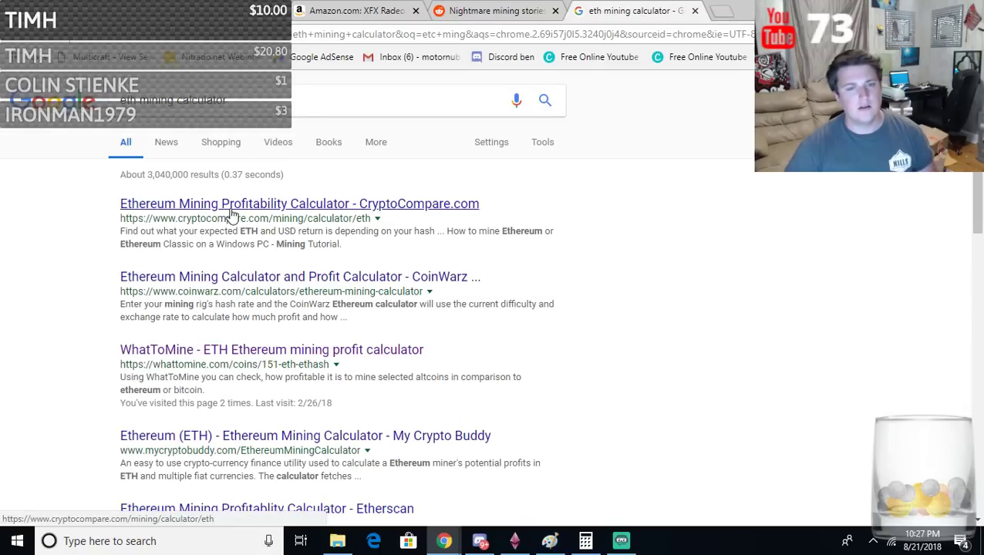
{"action": "left_click", "coordinate": [233, 208]}
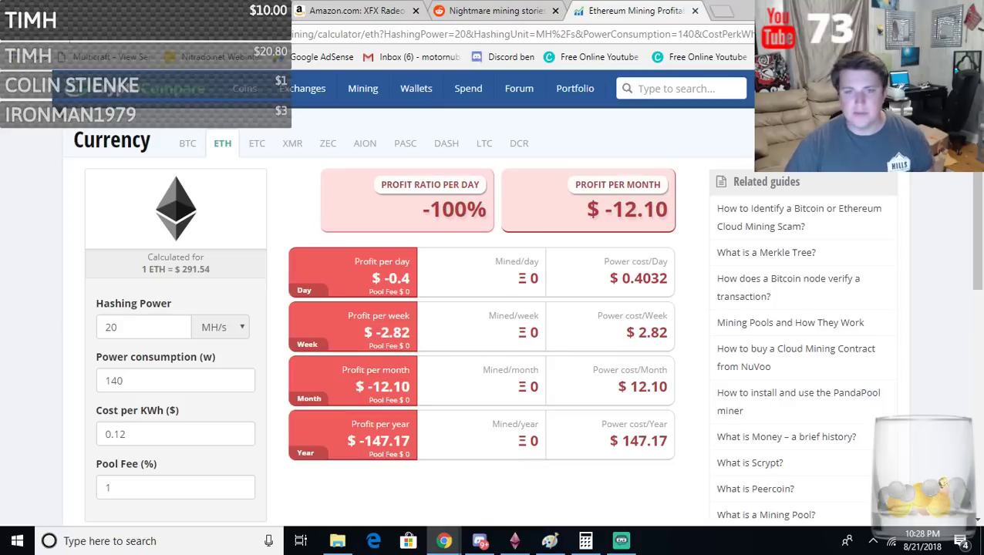
- Look over the calculator's default profit figures and read the disclosure on network hash rate and block reward
{"action": "scroll", "coordinate": [249, 289], "scroll_direction": "down", "scroll_amount": 1}
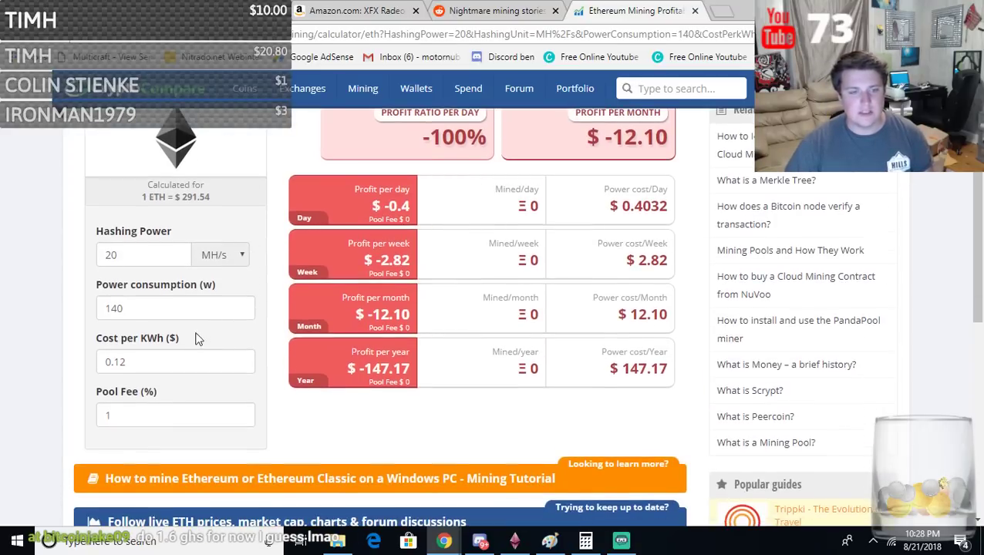
{"action": "scroll", "coordinate": [197, 338], "scroll_direction": "up", "scroll_amount": 1}
{"action": "scroll", "coordinate": [393, 295], "scroll_direction": "down", "scroll_amount": 5}
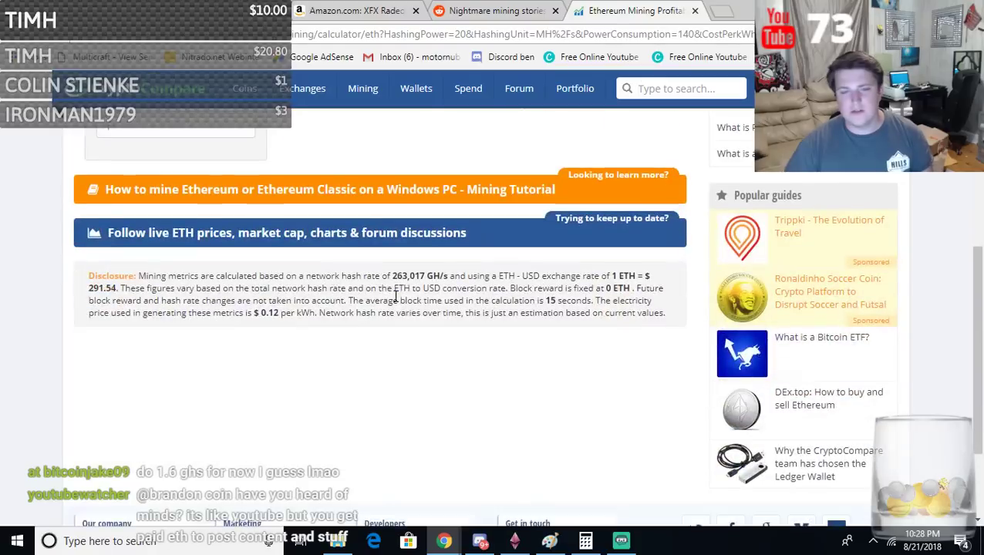
{"action": "scroll", "coordinate": [397, 300], "scroll_direction": "up", "scroll_amount": 5}
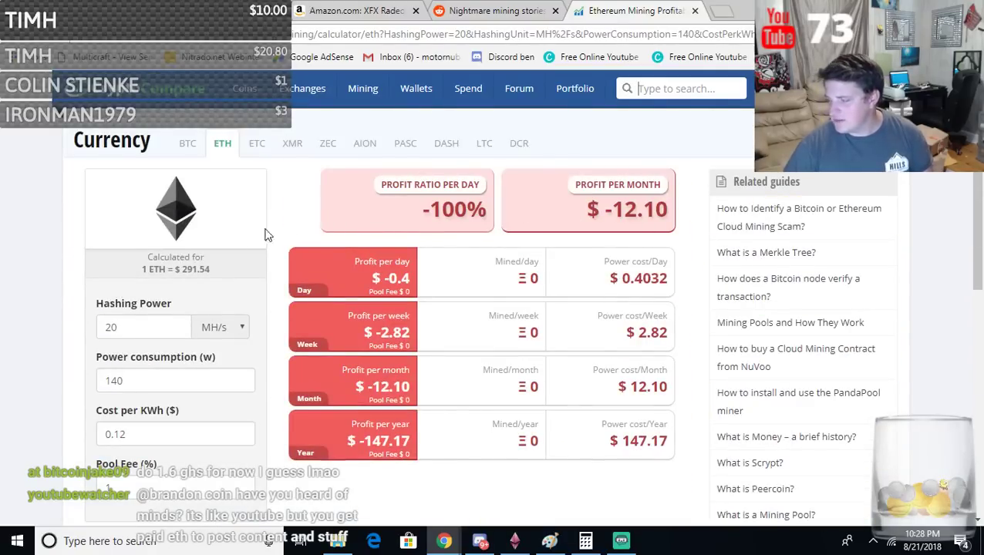
- Set the calculator's hashing power to 1.6 GH/s and the power consumption to 0 W
{"action": "double_click", "coordinate": [110, 326]}
{"action": "left_click", "coordinate": [224, 327]}
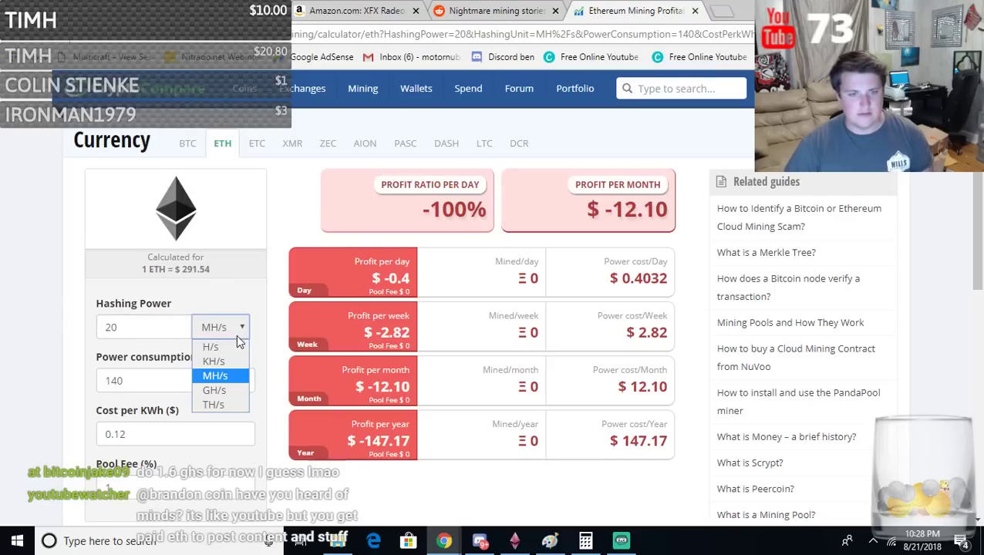
{"action": "left_click", "coordinate": [224, 391]}
{"action": "left_click_drag", "start_coordinate": [123, 328], "coordinate": [42, 336]}
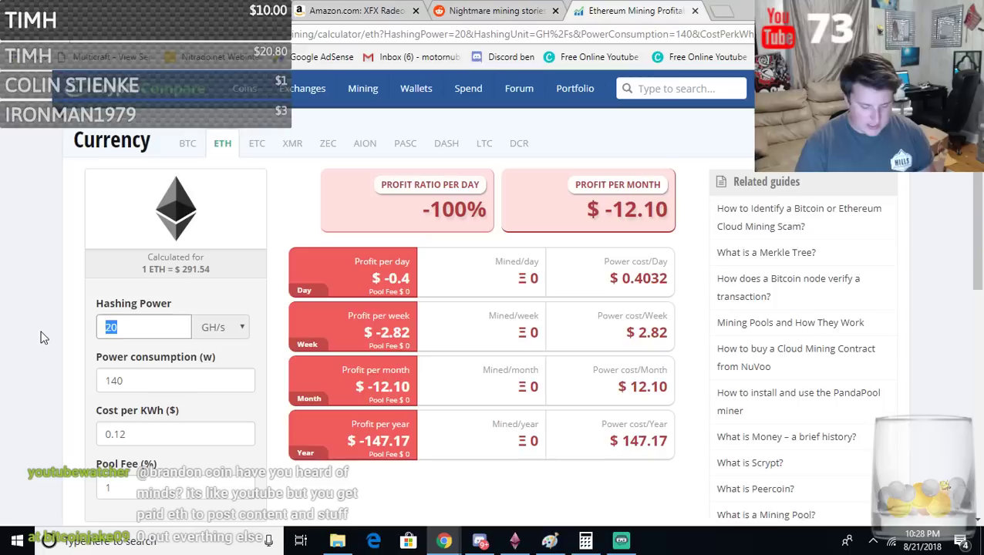
{"action": "type", "text": "1.6"}
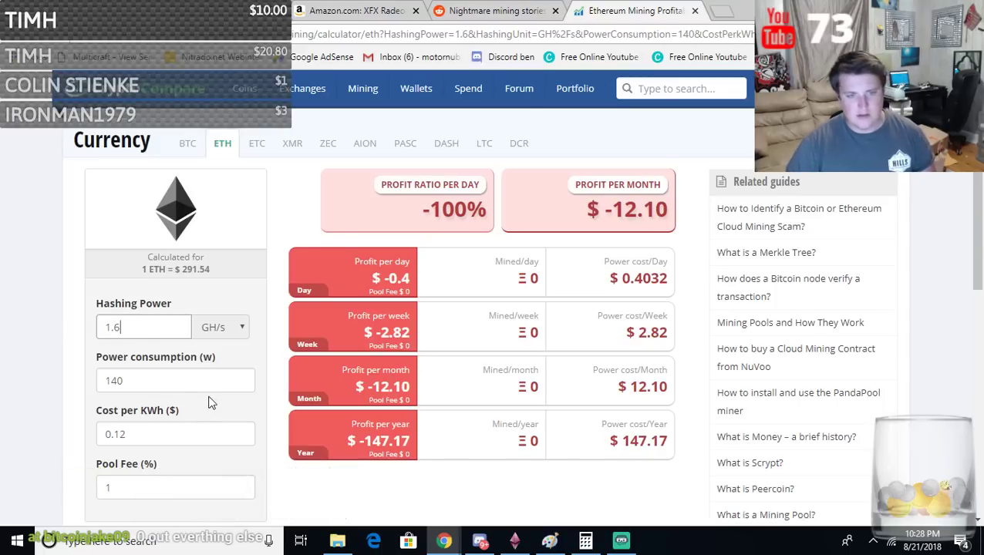
{"action": "left_click_drag", "start_coordinate": [195, 381], "coordinate": [44, 384]}
{"action": "type", "text": "0"}
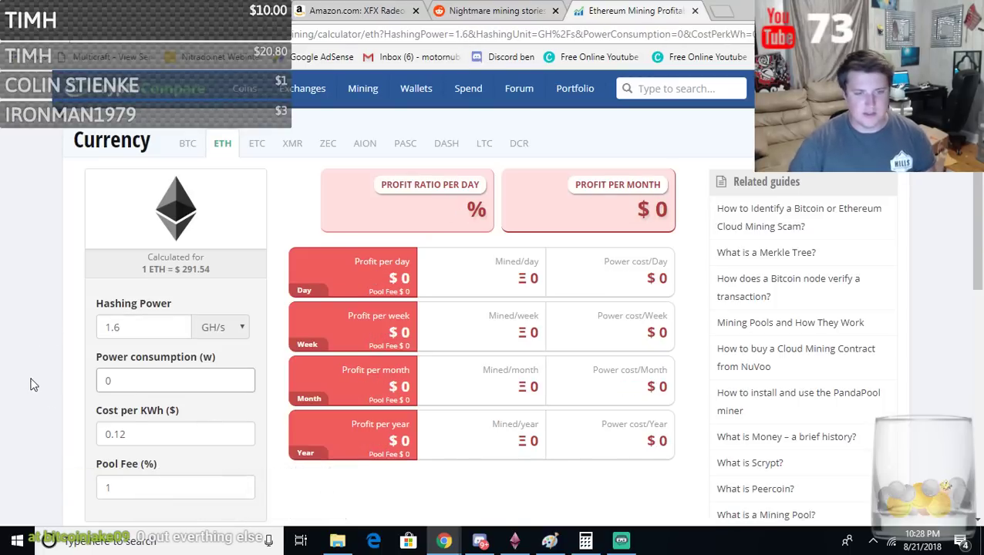
- Examine the calculator's profit results and recheck the hashing power, power consumption and pool fee entries
{"action": "scroll", "coordinate": [207, 338], "scroll_direction": "down", "scroll_amount": 3}
{"action": "scroll", "coordinate": [175, 370], "scroll_direction": "up", "scroll_amount": 1}
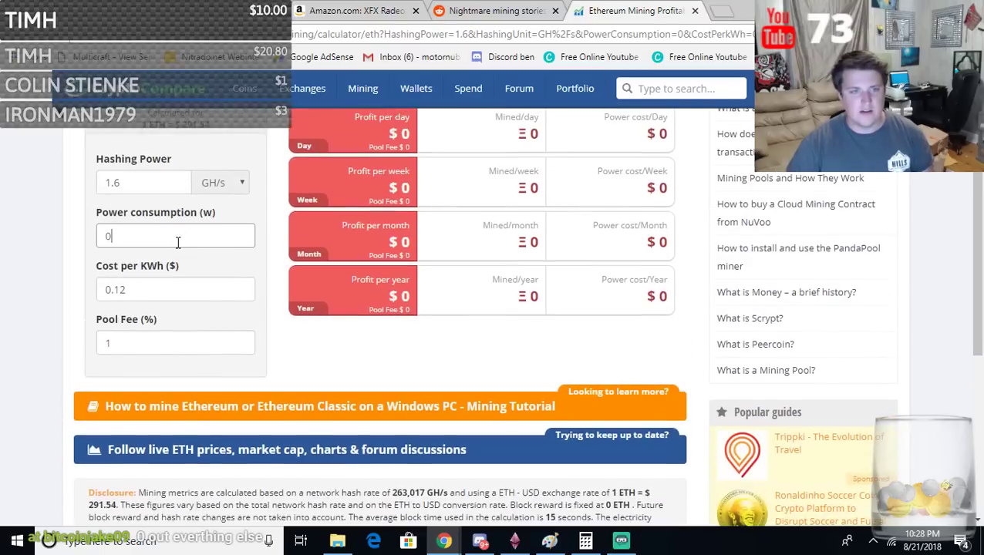
{"action": "scroll", "coordinate": [274, 364], "scroll_direction": "up", "scroll_amount": 2}
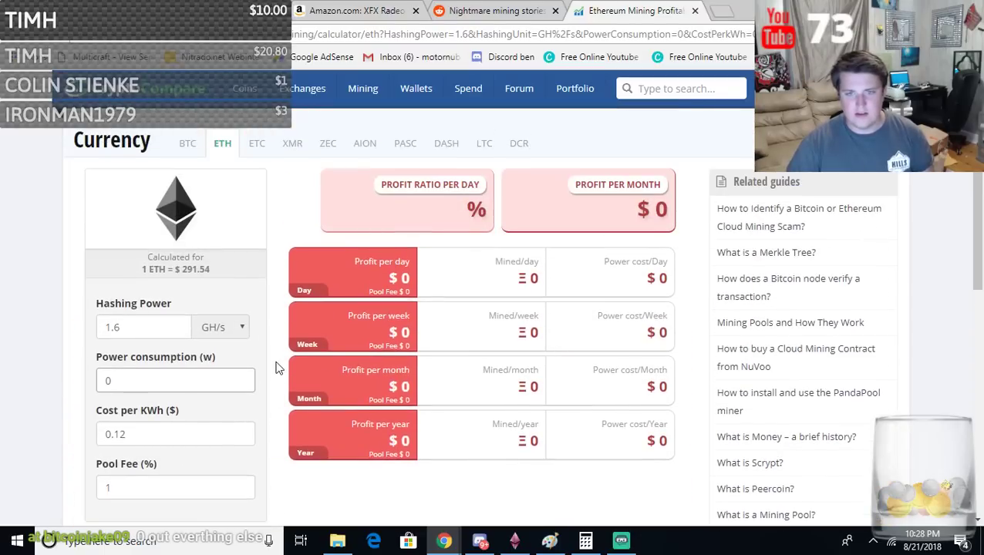
{"action": "left_click", "coordinate": [146, 327]}
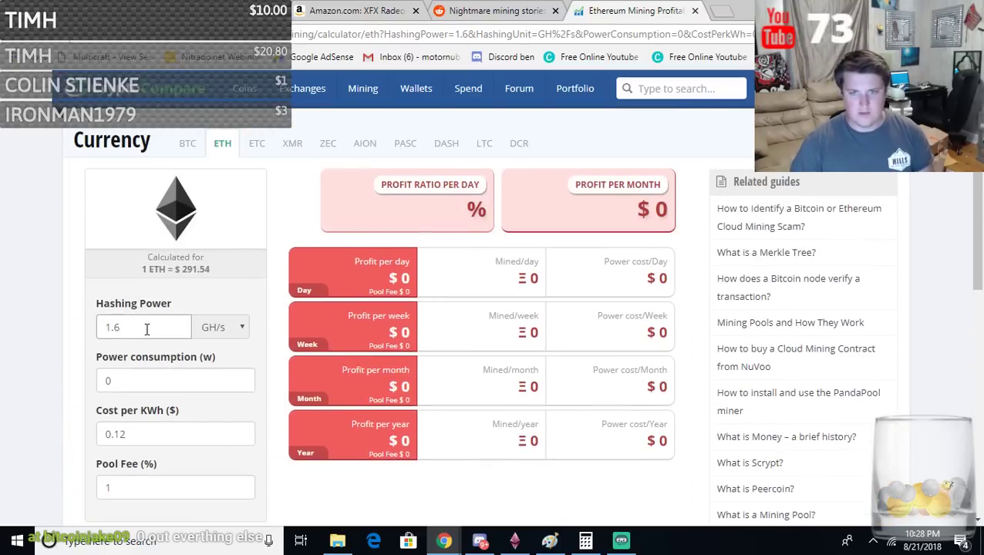
{"action": "left_click", "coordinate": [145, 375]}
{"action": "left_click", "coordinate": [151, 330]}
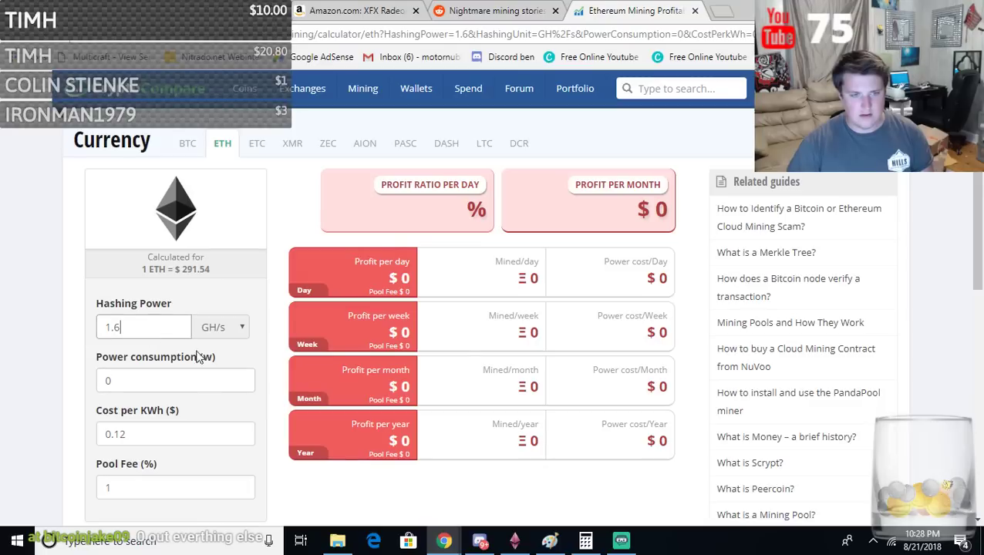
{"action": "scroll", "coordinate": [163, 391], "scroll_direction": "down", "scroll_amount": 1}
{"action": "left_click", "coordinate": [149, 416]}
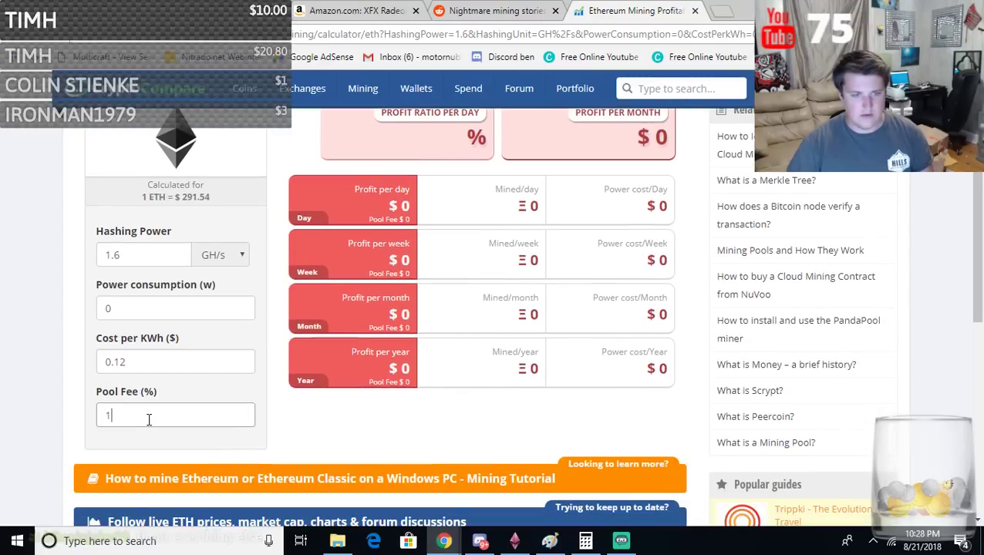
{"action": "scroll", "coordinate": [154, 408], "scroll_direction": "down", "scroll_amount": 3}
{"action": "scroll", "coordinate": [158, 397], "scroll_direction": "up", "scroll_amount": 4}
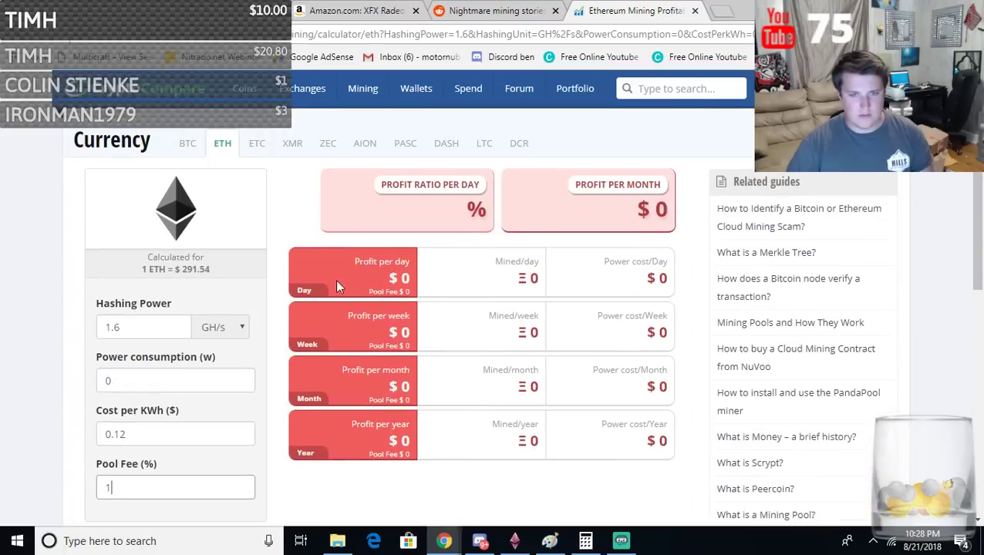
- Change the hashing power unit to MH/s and set the hashing power to 1600
{"action": "left_click", "coordinate": [234, 330]}
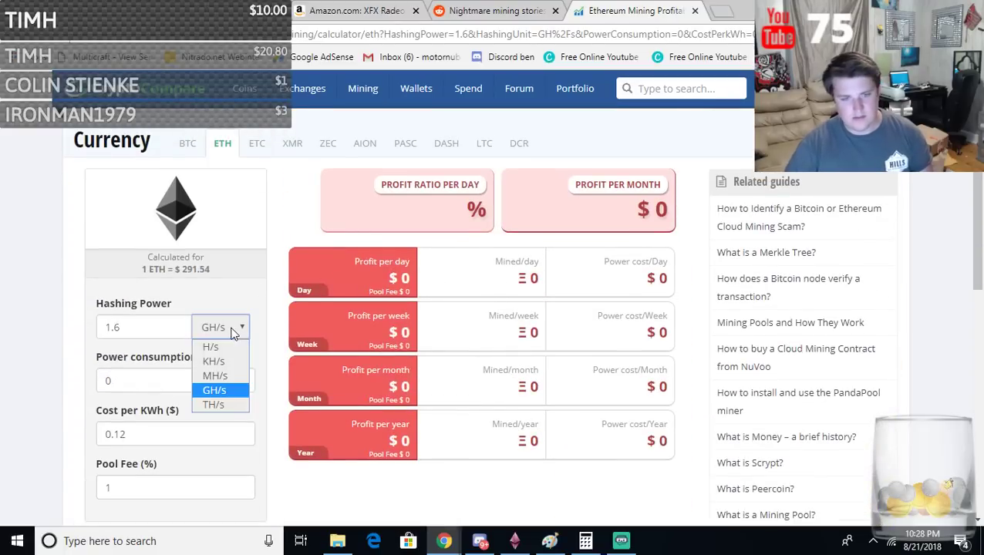
{"action": "left_click", "coordinate": [215, 375]}
{"action": "left_click_drag", "start_coordinate": [153, 327], "coordinate": [37, 322]}
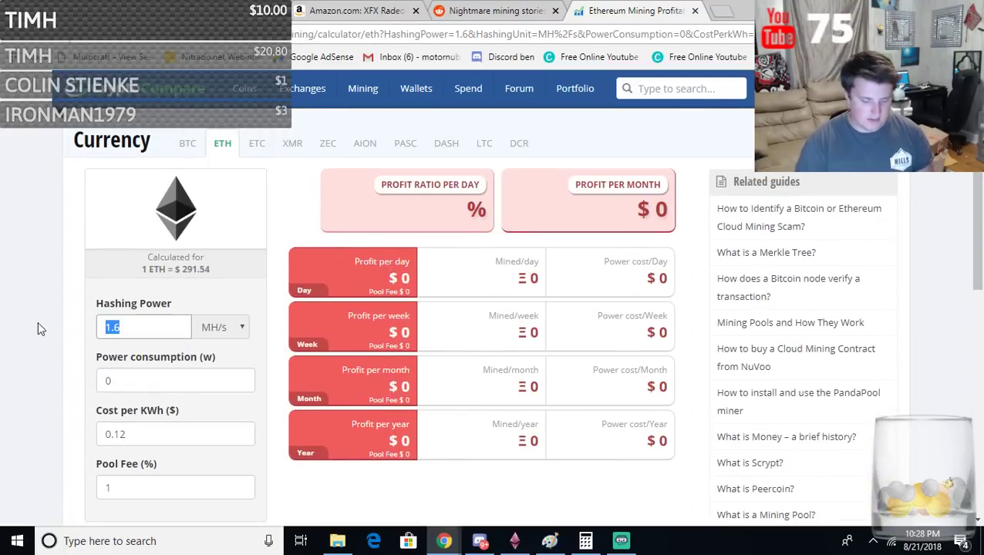
{"action": "type", "text": "1600"}
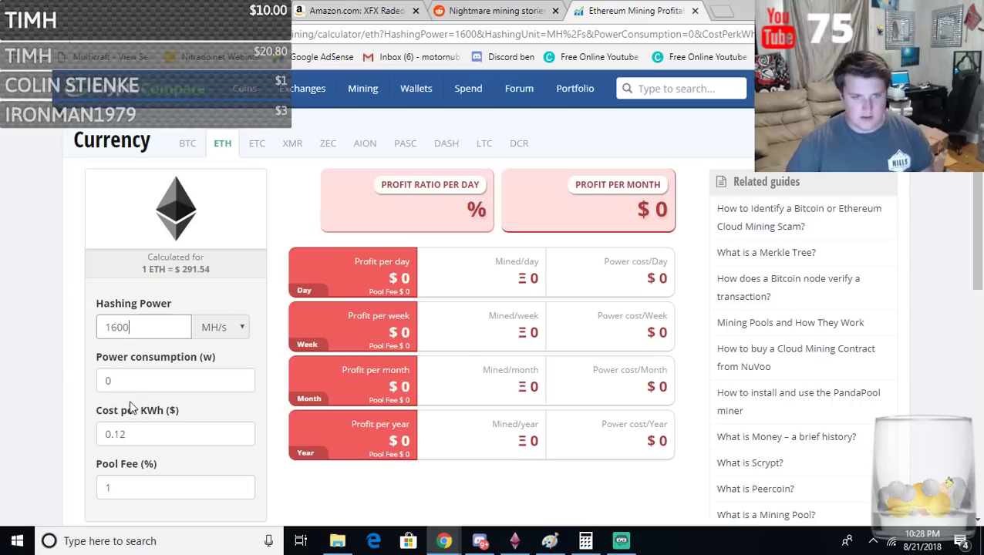
- Set the calculator's power consumption to 520000000 W
{"action": "left_click", "coordinate": [145, 379]}
{"action": "left_click_drag", "start_coordinate": [136, 379], "coordinate": [14, 372]}
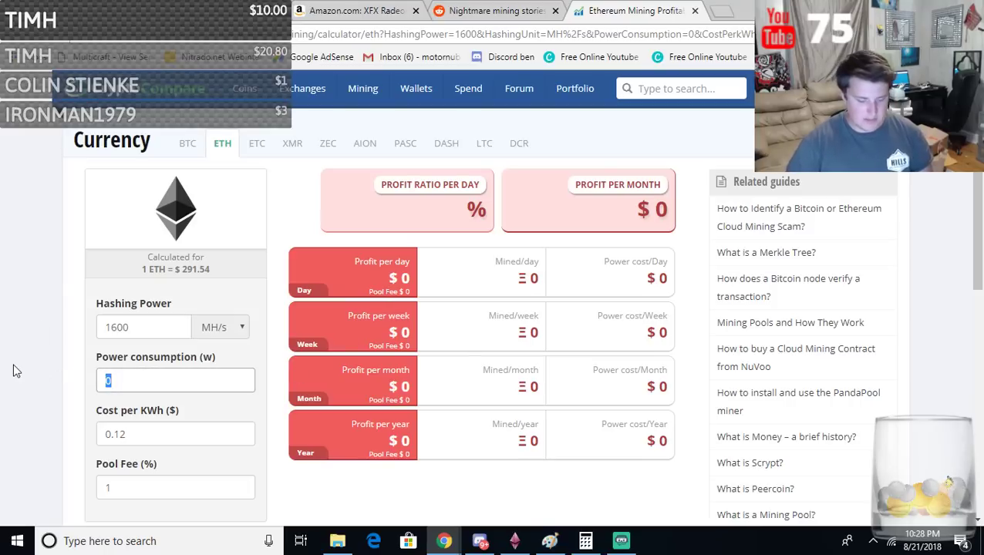
{"action": "type", "text": "52"}
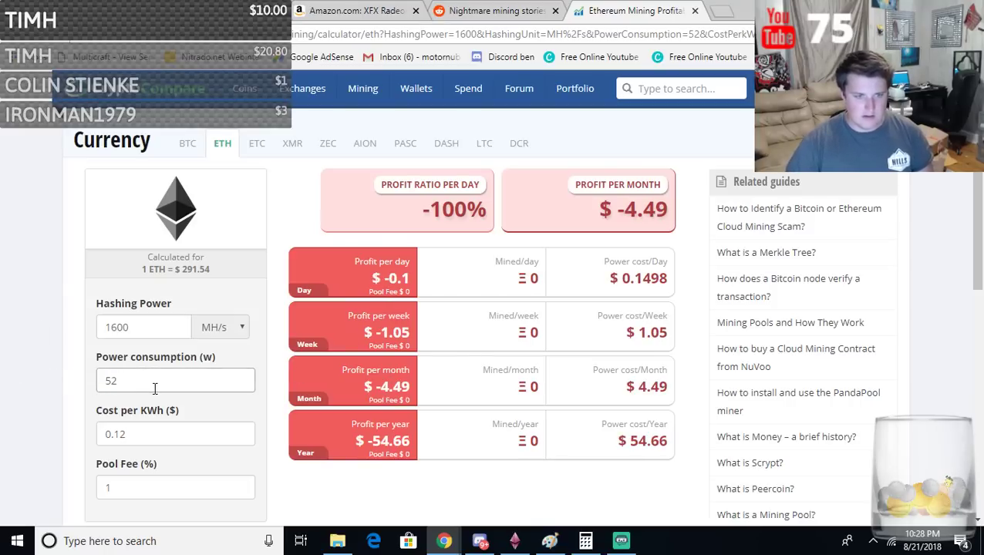
{"action": "type", "text": "0000000"}
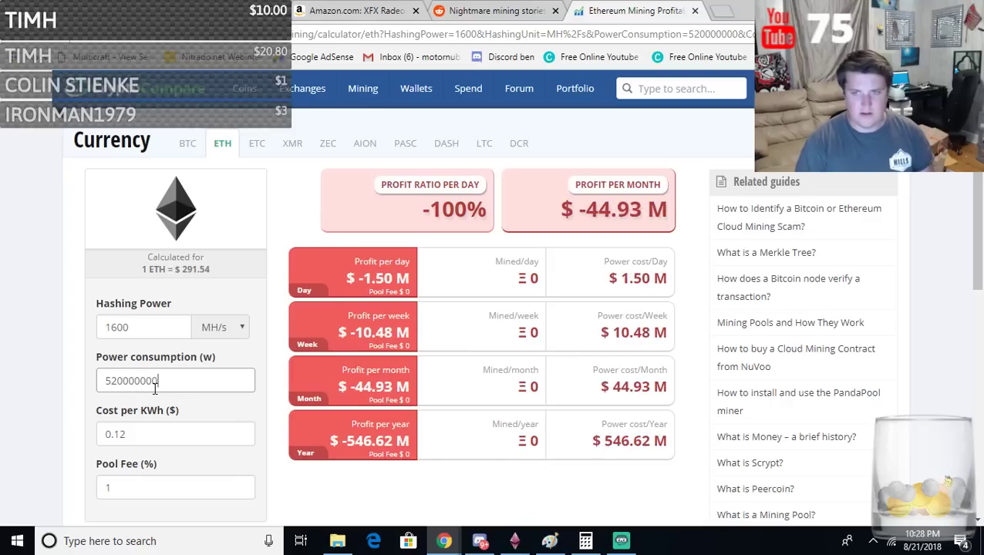
- Clear the ETH calculator's power consumption, cost per kWh and pool fee entries and check the profit results
{"action": "left_click_drag", "start_coordinate": [182, 378], "coordinate": [3, 378]}
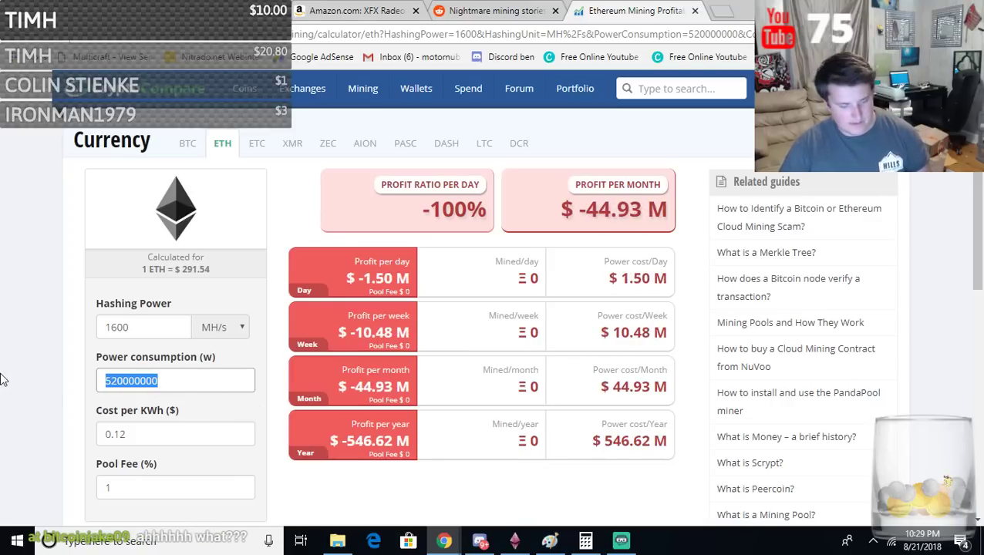
{"action": "key", "text": "BackSpace"}
{"action": "left_click", "coordinate": [187, 432]}
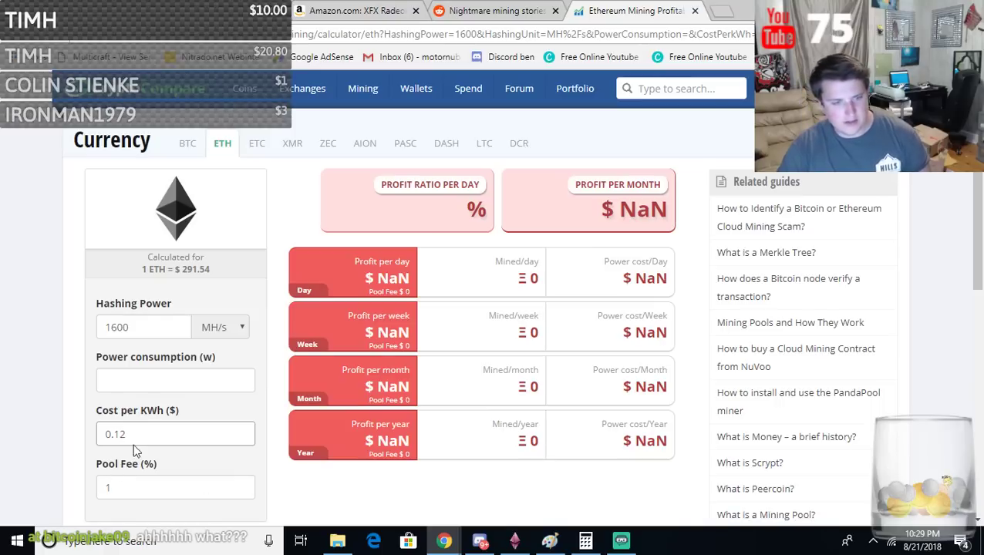
{"action": "left_click_drag", "start_coordinate": [127, 435], "coordinate": [3, 427]}
{"action": "key", "text": "BackSpace"}
{"action": "left_click_drag", "start_coordinate": [125, 498], "coordinate": [55, 494]}
{"action": "key", "text": "BackSpace"}
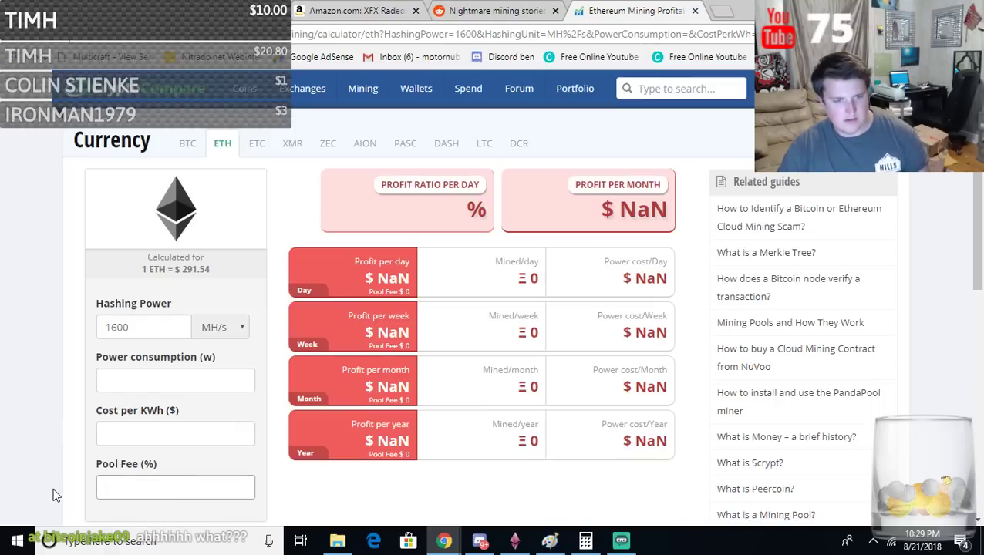
{"action": "scroll", "coordinate": [287, 333], "scroll_direction": "down", "scroll_amount": 3}
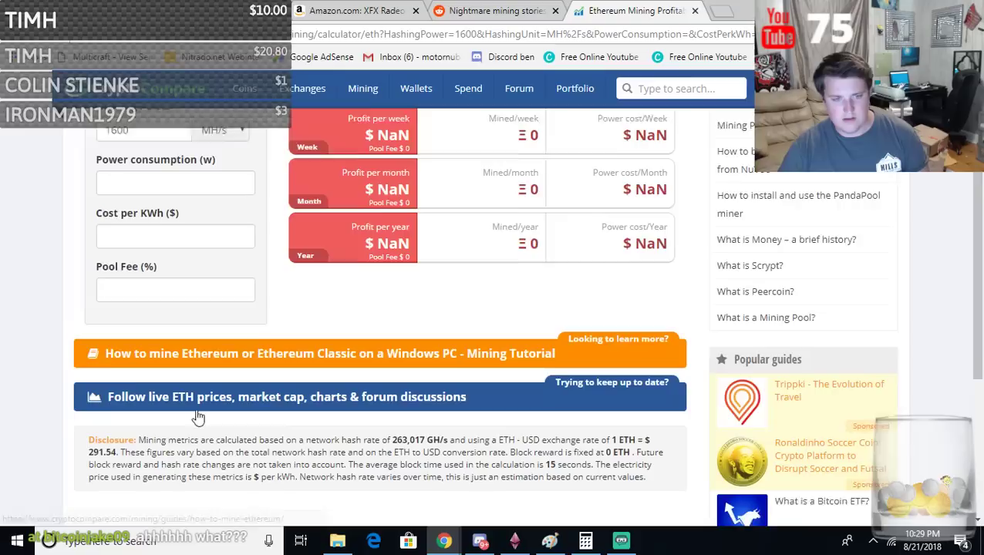
{"action": "scroll", "coordinate": [287, 333], "scroll_direction": "up", "scroll_amount": 3}
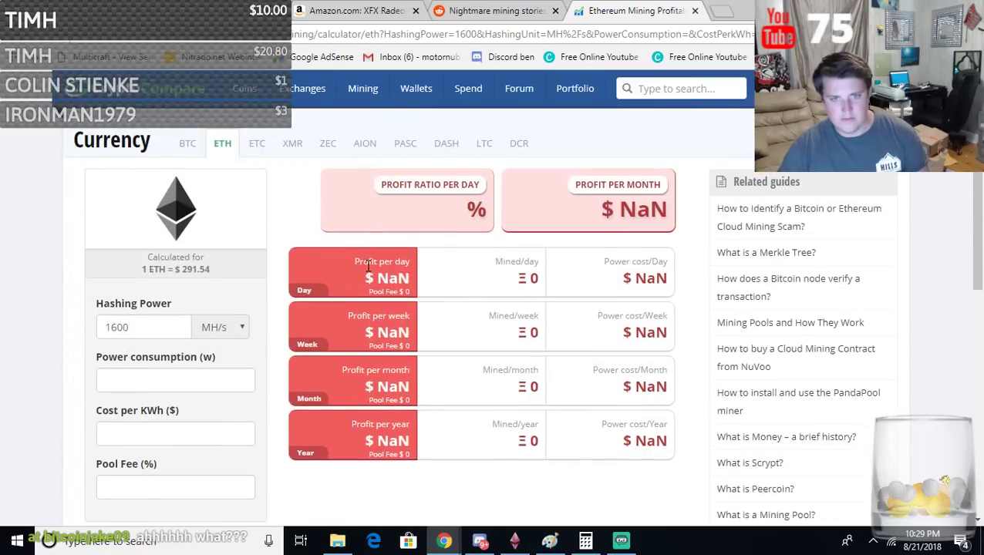
{"action": "scroll", "coordinate": [247, 355], "scroll_direction": "down", "scroll_amount": 1}
{"action": "left_click", "coordinate": [209, 305]}
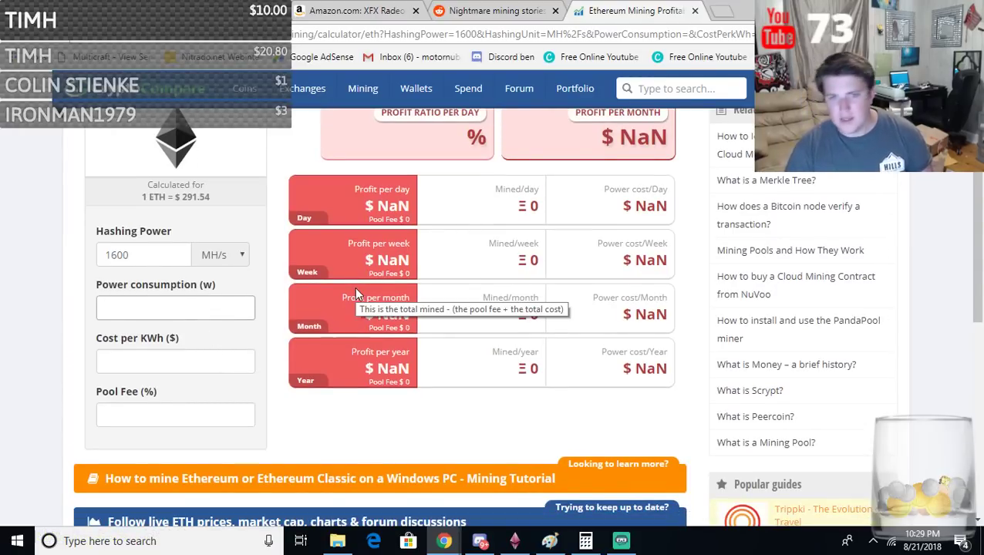
{"action": "scroll", "coordinate": [163, 129], "scroll_direction": "up", "scroll_amount": 1}
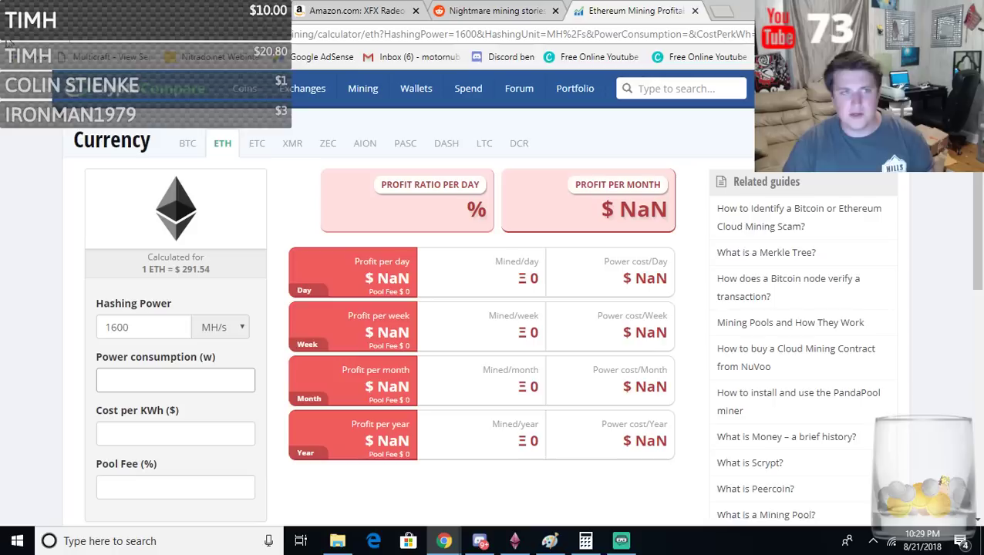
- Open the WhatToMine site in place of the ETH calculator and deselect the 1070 graphics card
{"action": "left_click", "coordinate": [219, 34]}
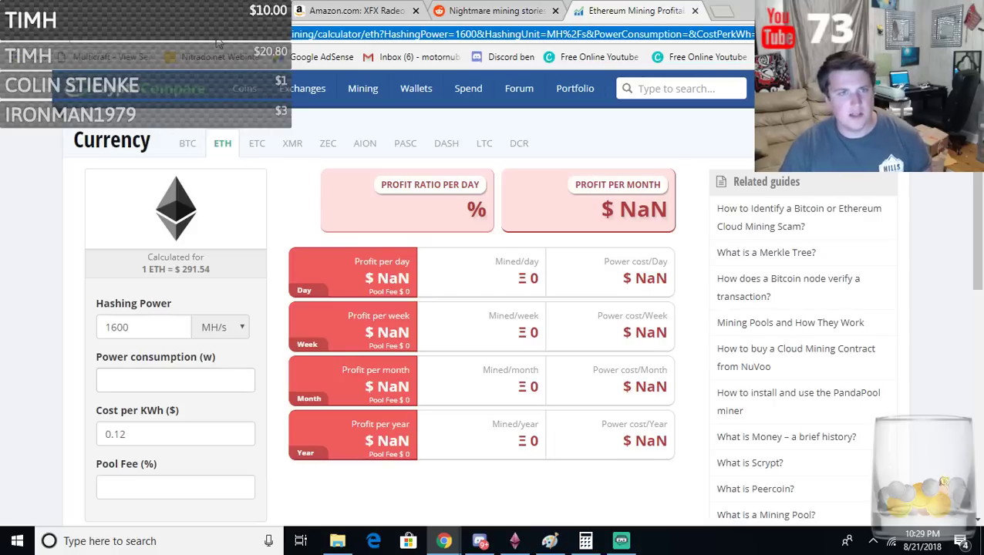
{"action": "type", "text": "whi"}
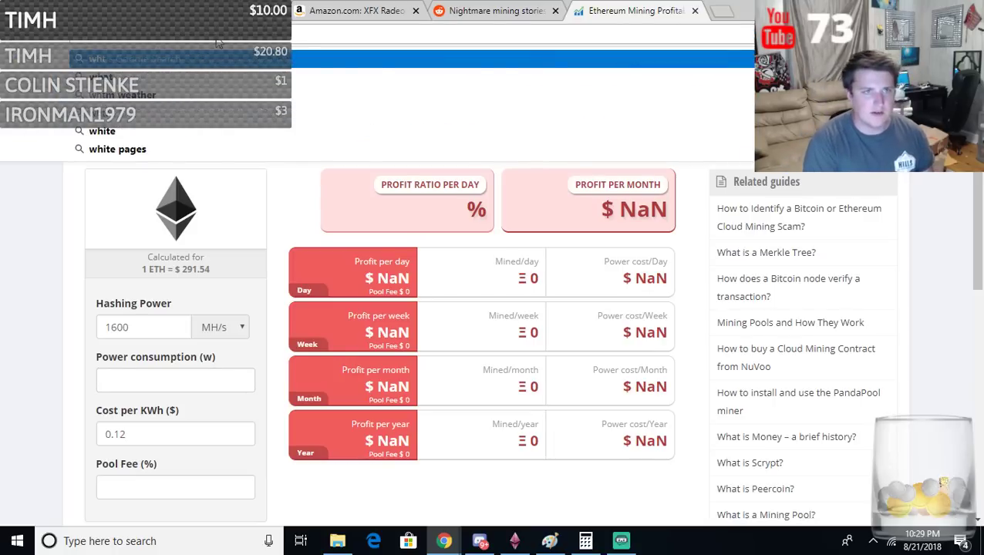
{"action": "key", "text": "BackSpace"}
{"action": "type", "text": "a"}
{"action": "key", "text": "Return"}
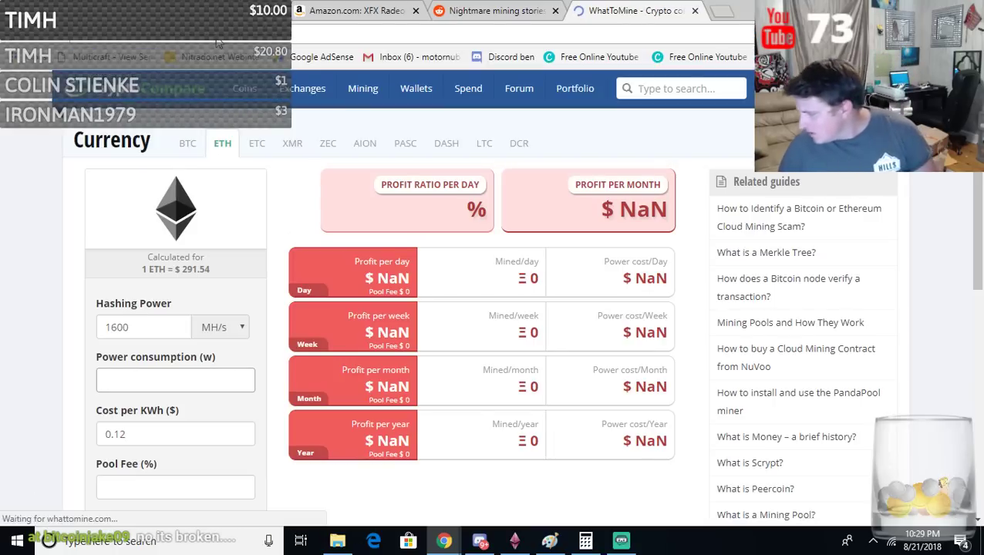
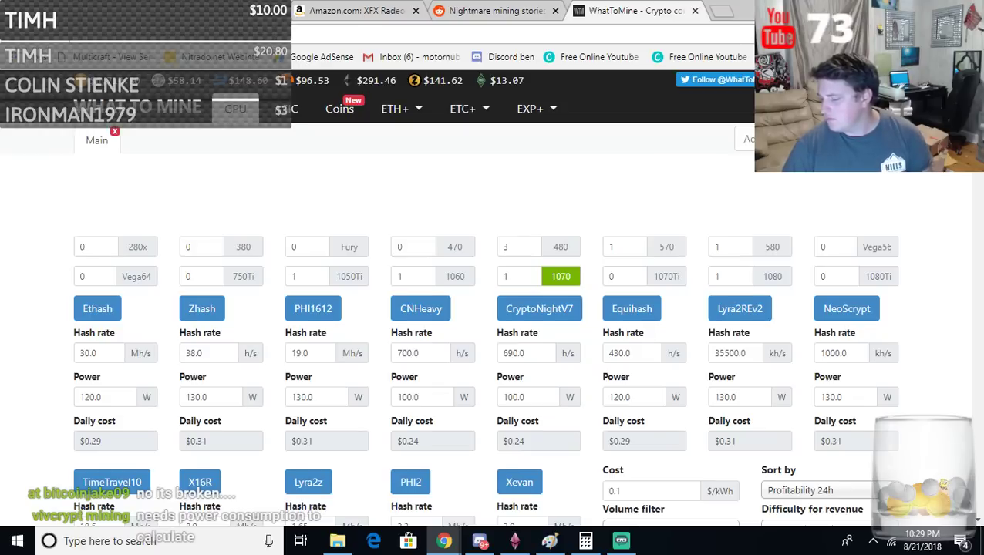
{"action": "left_click", "coordinate": [560, 276]}
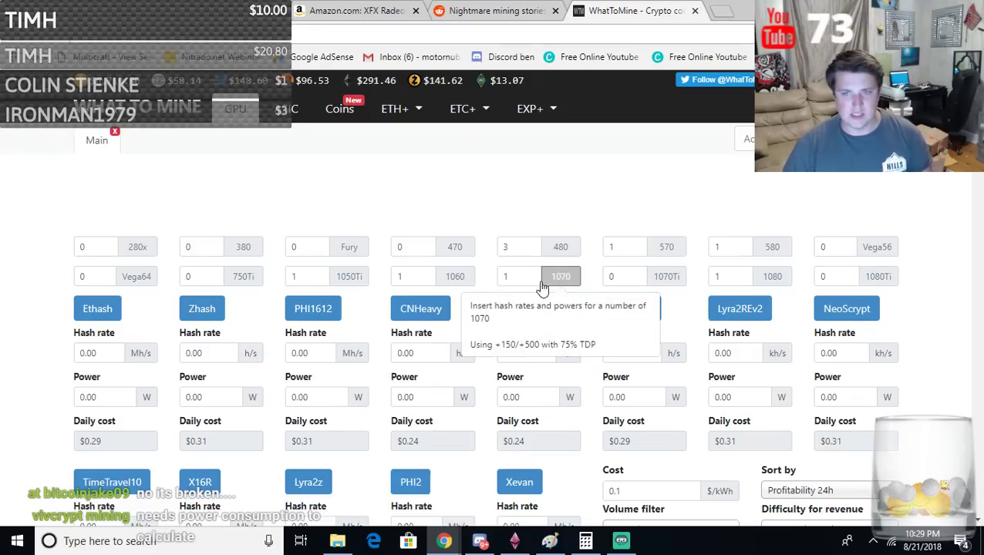
- Find "etc" in the coin list and open the EthereumClassic (ETC) coin calculator
{"action": "scroll", "coordinate": [544, 287], "scroll_direction": "down", "scroll_amount": 3}
{"action": "scroll", "coordinate": [307, 91], "scroll_direction": "up", "scroll_amount": 1}
{"action": "left_click", "coordinate": [331, 106]}
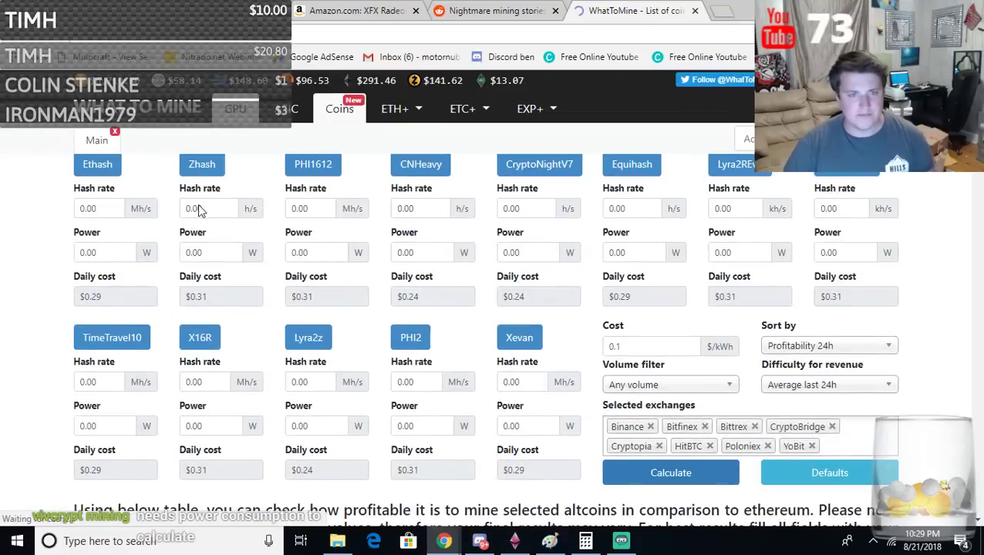
{"action": "left_click", "coordinate": [240, 219]}
{"action": "type", "text": "etc"}
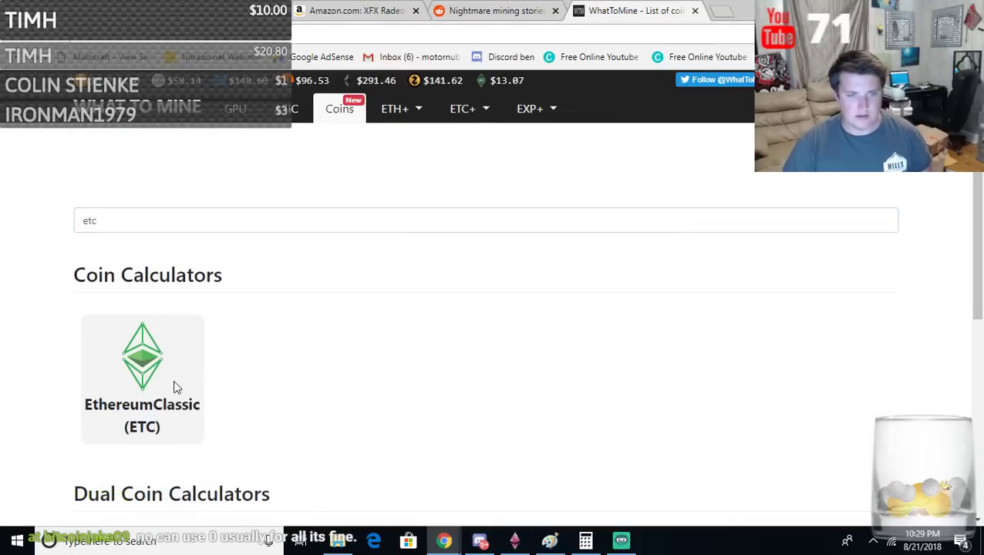
{"action": "left_click", "coordinate": [133, 386]}
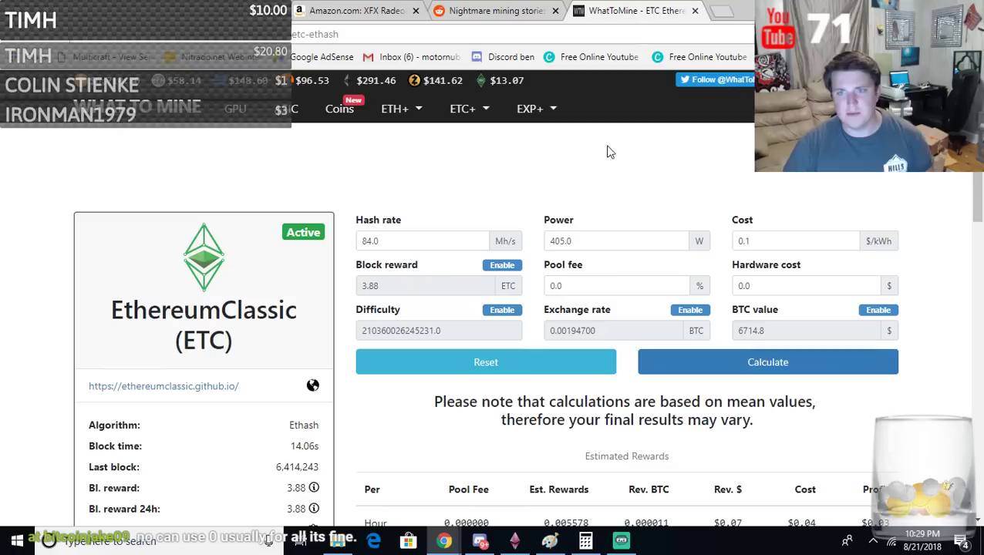
- Calculate the estimated Ethereum Classic mining rewards for a hash rate of 1600 Mh/s
{"action": "left_click_drag", "start_coordinate": [431, 242], "coordinate": [325, 252]}
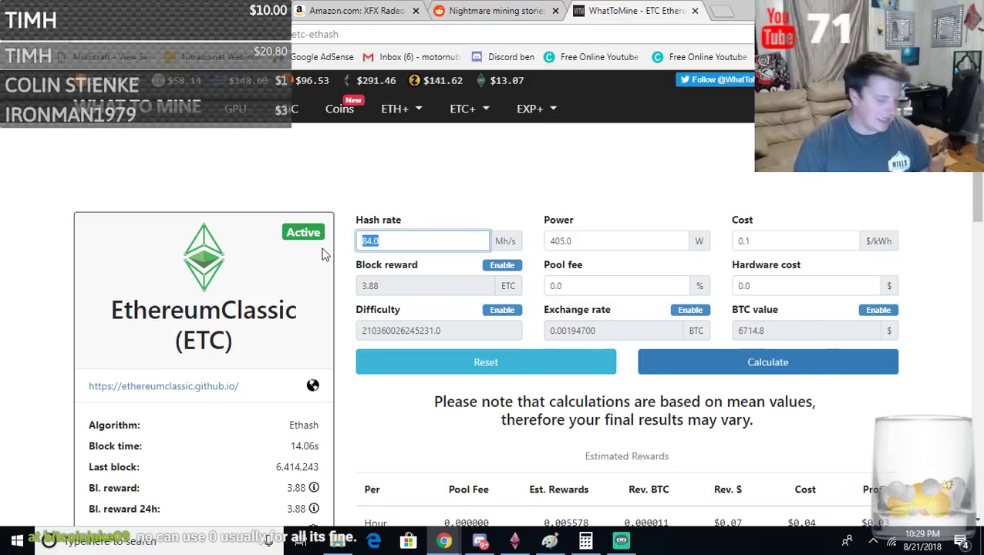
{"action": "type", "text": "1"}
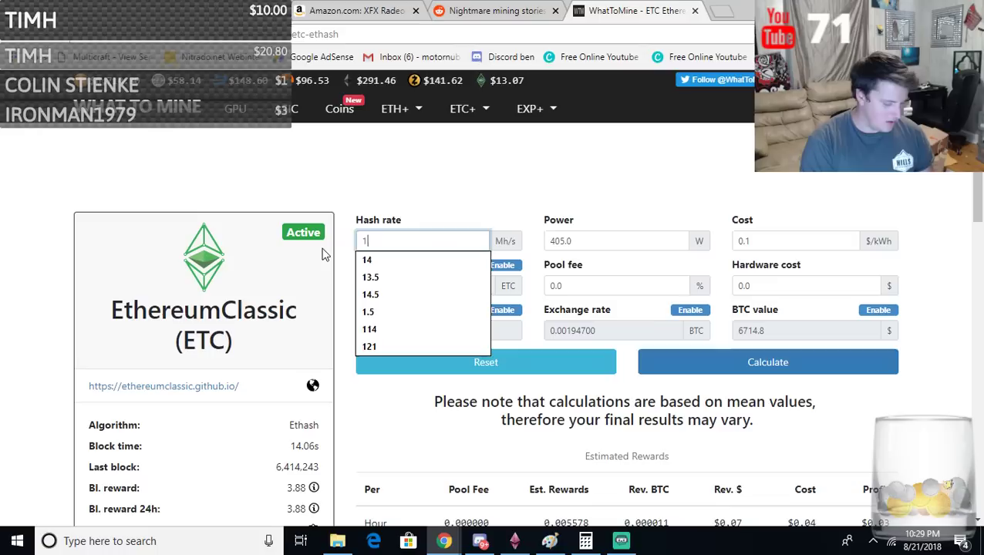
{"action": "type", "text": "600"}
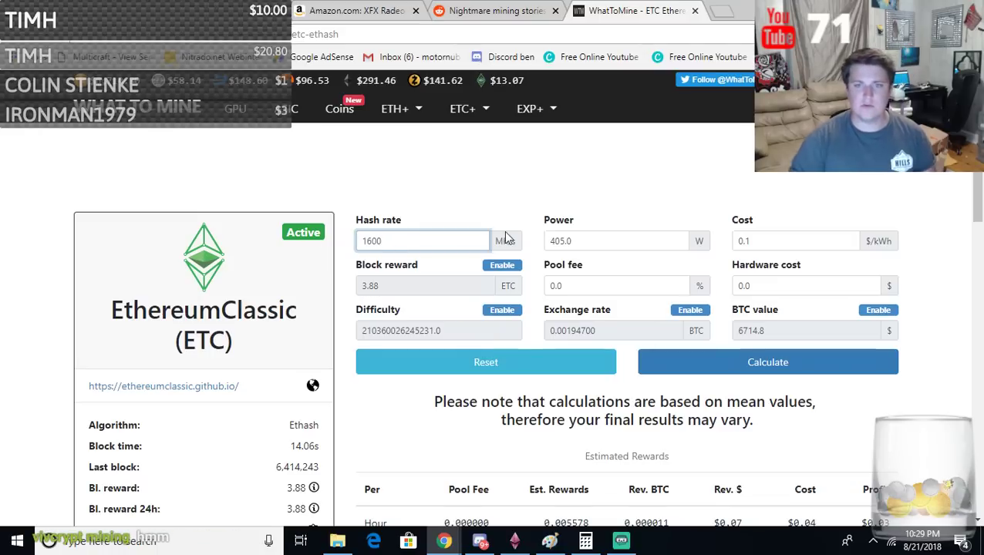
{"action": "left_click", "coordinate": [741, 373]}
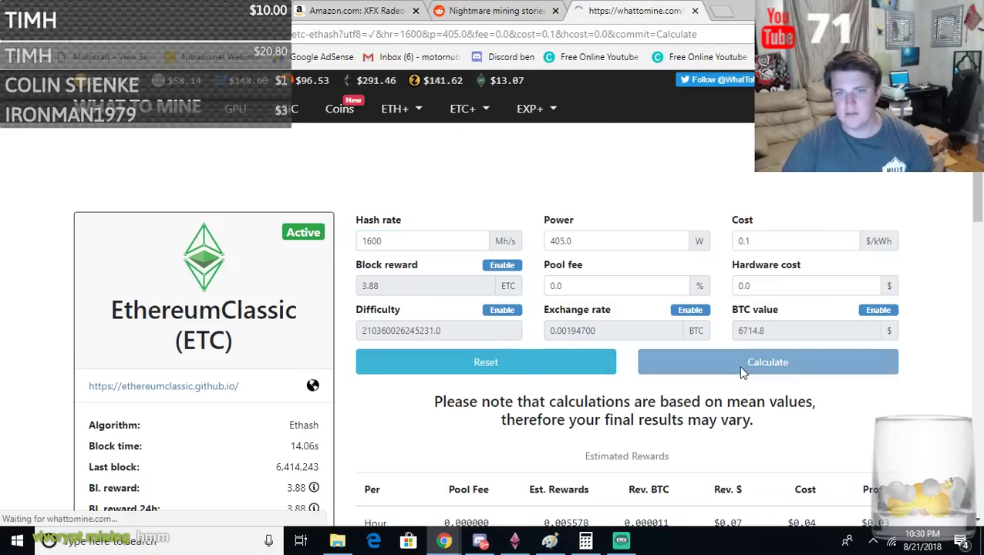
{"action": "scroll", "coordinate": [607, 347], "scroll_direction": "down", "scroll_amount": 4}
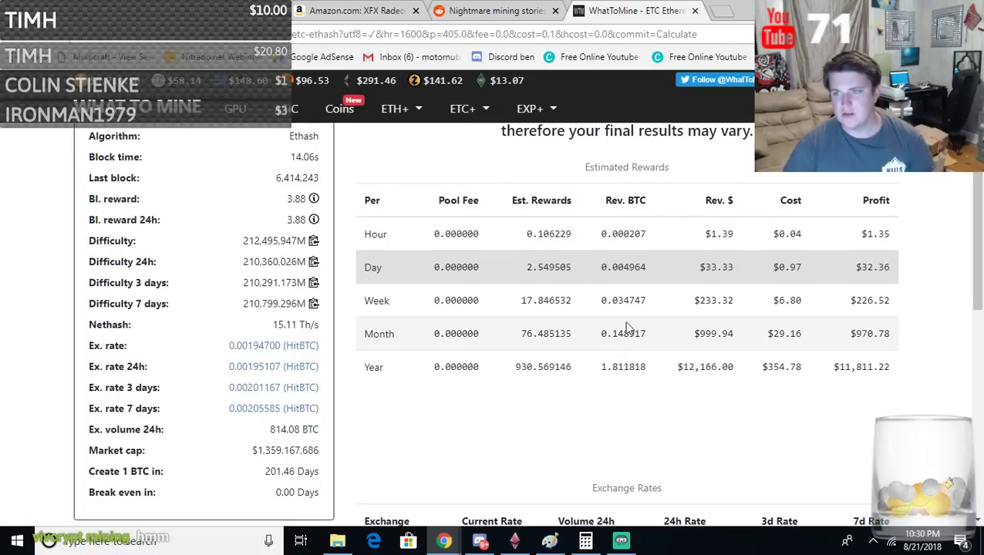
- Recalculate the estimated Ethereum Classic rewards with the hash rate set to 600 Mh/s
{"action": "scroll", "coordinate": [698, 279], "scroll_direction": "up", "scroll_amount": 3}
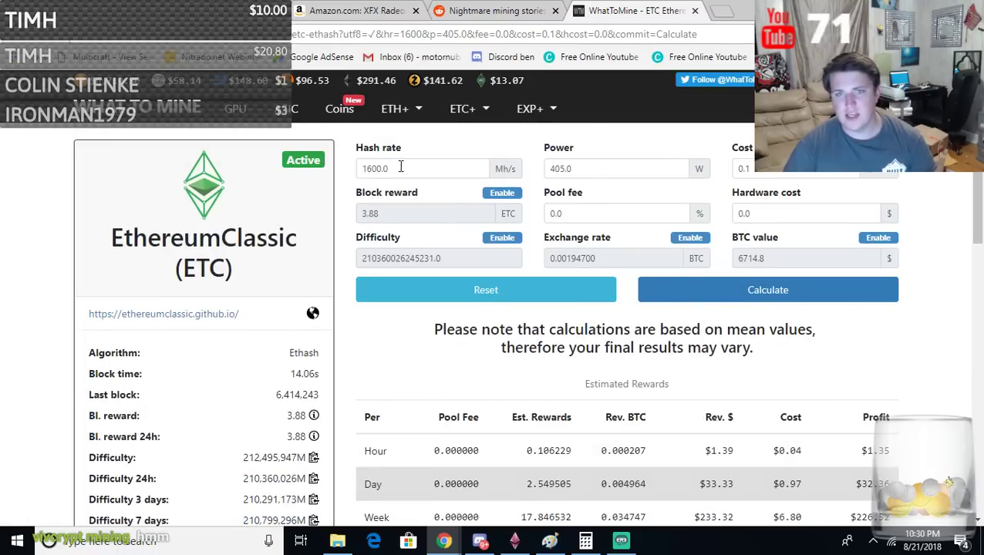
{"action": "double_click", "coordinate": [391, 163]}
{"action": "type", "text": "600"}
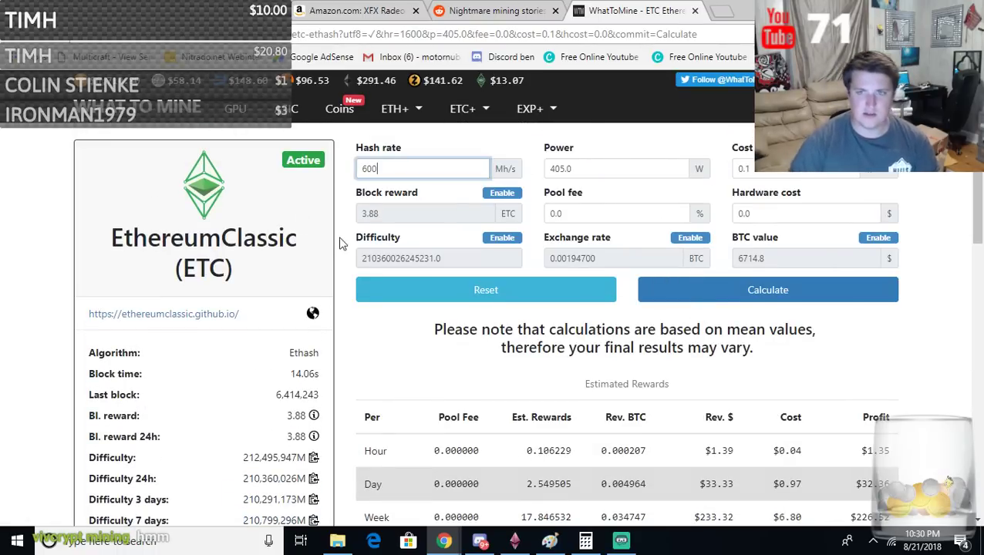
{"action": "left_click", "coordinate": [723, 292]}
{"action": "scroll", "coordinate": [722, 313], "scroll_direction": "down", "scroll_amount": 3}
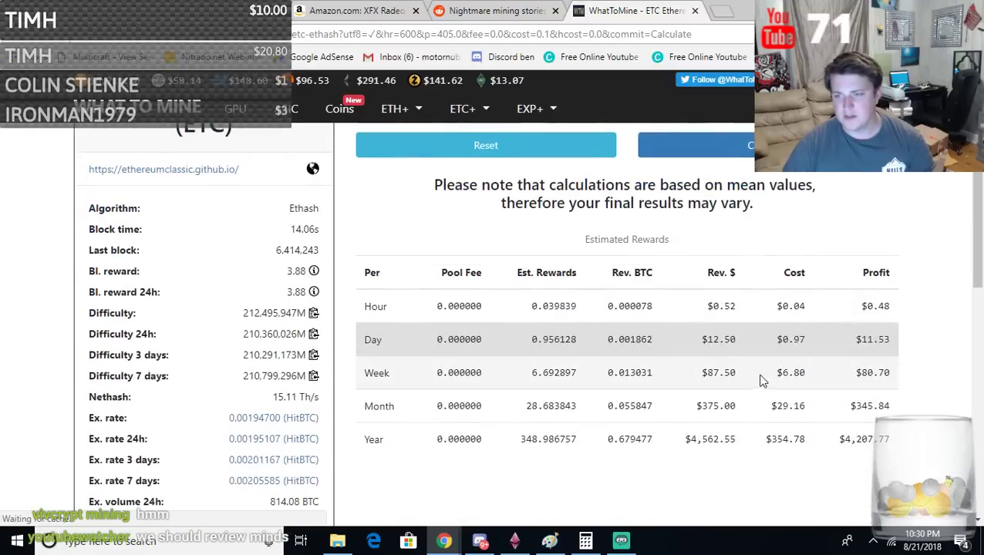
- Recalculate the estimated Ethereum Classic rewards with the hash rate set to 1000 Mh/s
{"action": "scroll", "coordinate": [702, 323], "scroll_direction": "up", "scroll_amount": 3}
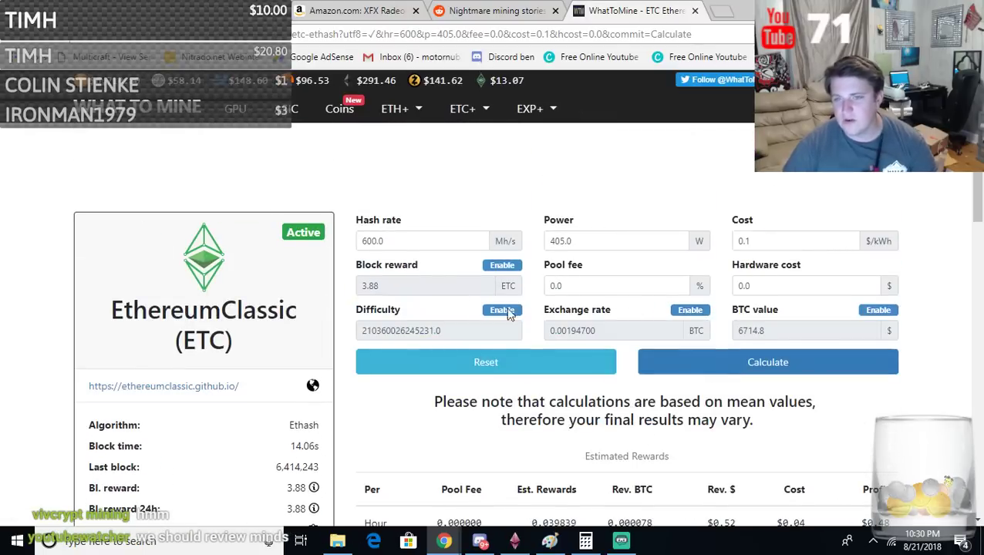
{"action": "double_click", "coordinate": [386, 241]}
{"action": "type", "text": "1000"}
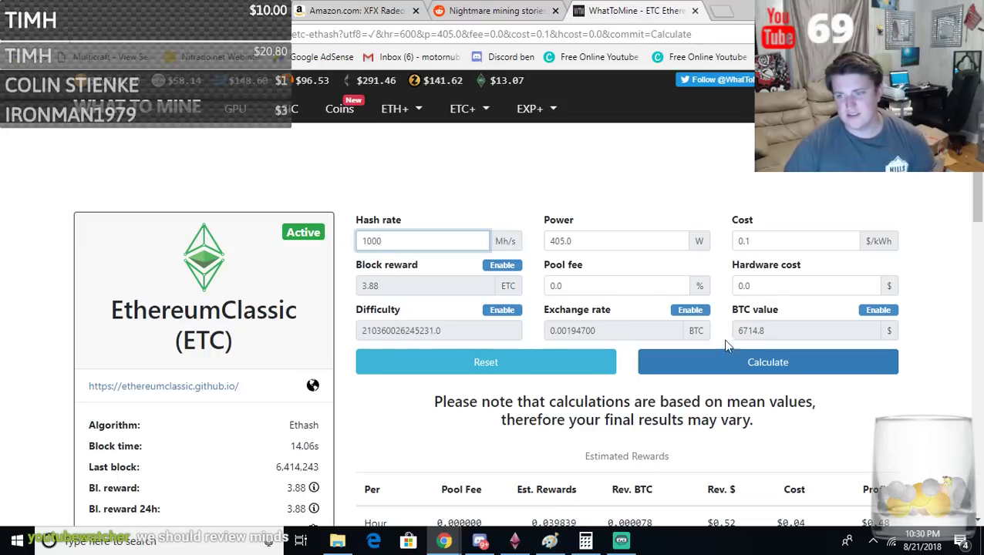
{"action": "left_click", "coordinate": [648, 362]}
{"action": "scroll", "coordinate": [621, 367], "scroll_direction": "down", "scroll_amount": 3}
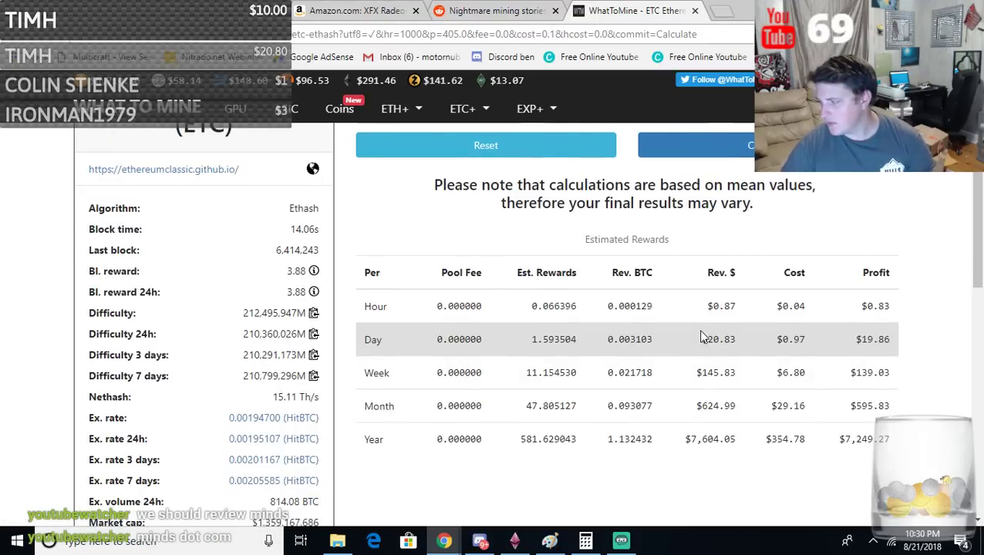
- Open minds.com in a separate browser window and maximize that window
{"action": "left_click", "coordinate": [713, 12]}
{"action": "key", "text": "ctrl+w"}
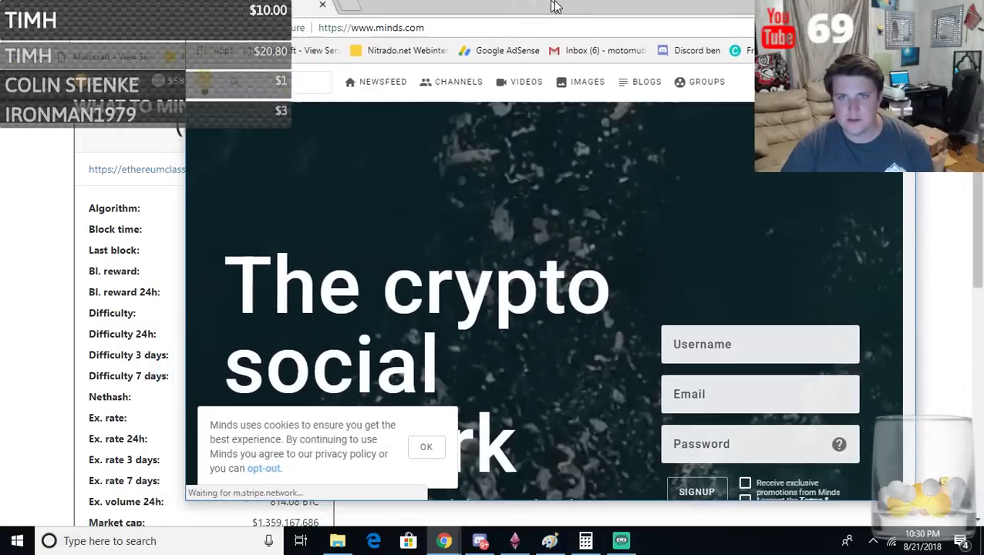
{"action": "double_click", "coordinate": [558, 8]}
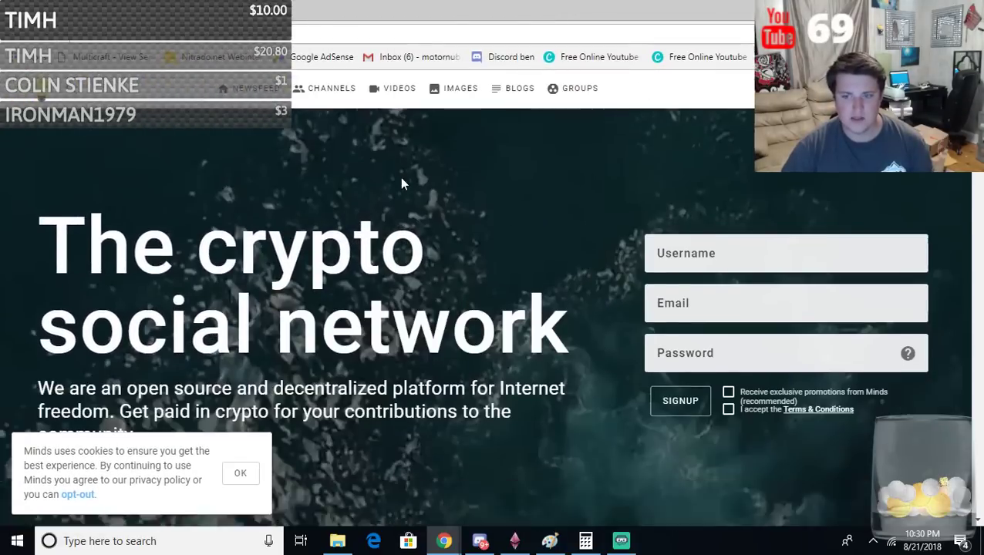
- Browse the Channels section and the top videos listing on the Minds site
{"action": "scroll", "coordinate": [399, 176], "scroll_direction": "down", "scroll_amount": 1}
{"action": "left_click", "coordinate": [338, 97]}
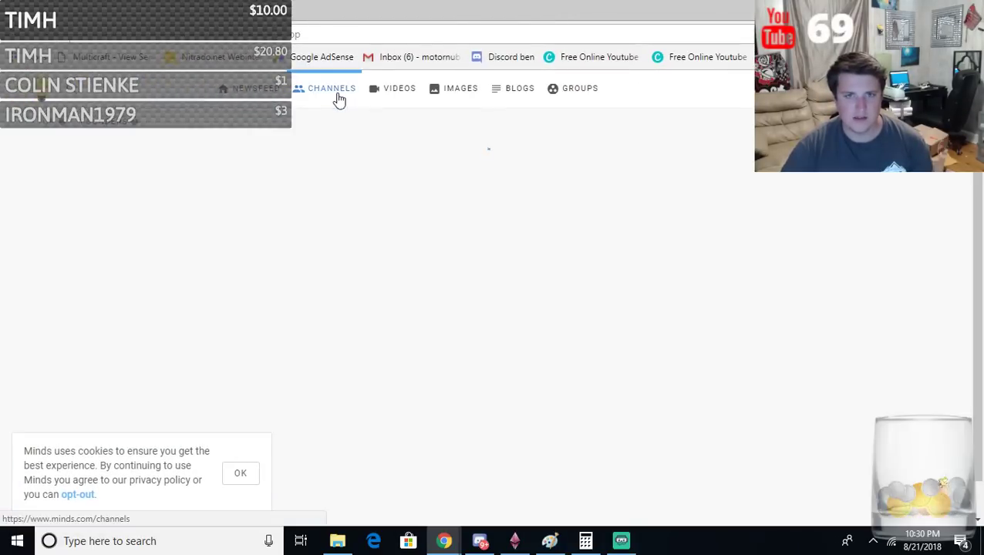
{"action": "left_click", "coordinate": [401, 89]}
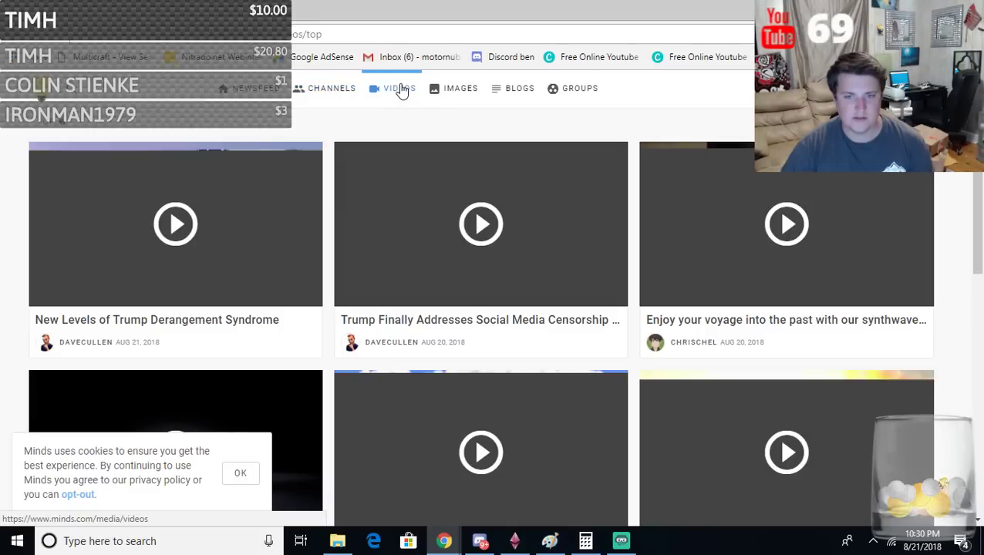
{"action": "scroll", "coordinate": [475, 252], "scroll_direction": "down", "scroll_amount": 3}
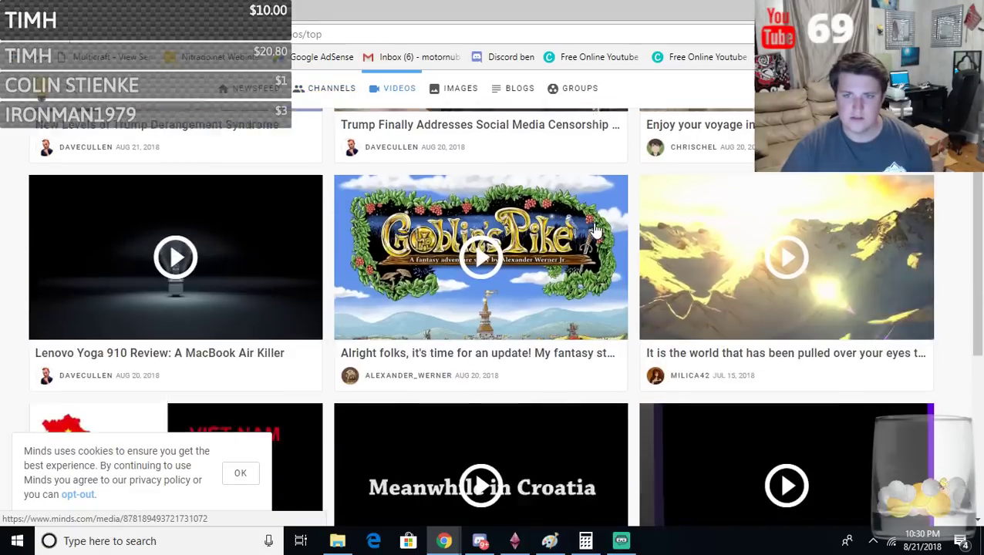
{"action": "scroll", "coordinate": [475, 252], "scroll_direction": "down", "scroll_amount": 3}
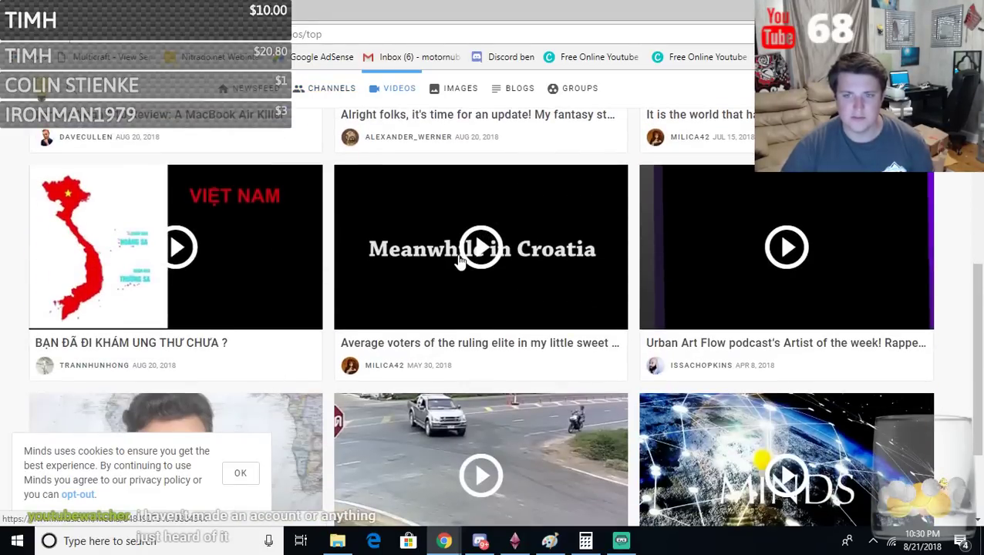
{"action": "scroll", "coordinate": [465, 252], "scroll_direction": "down", "scroll_amount": 2}
- Watch part of the video showing a grey pickup at a road junction, pause it and view its comments
{"action": "left_click", "coordinate": [451, 368]}
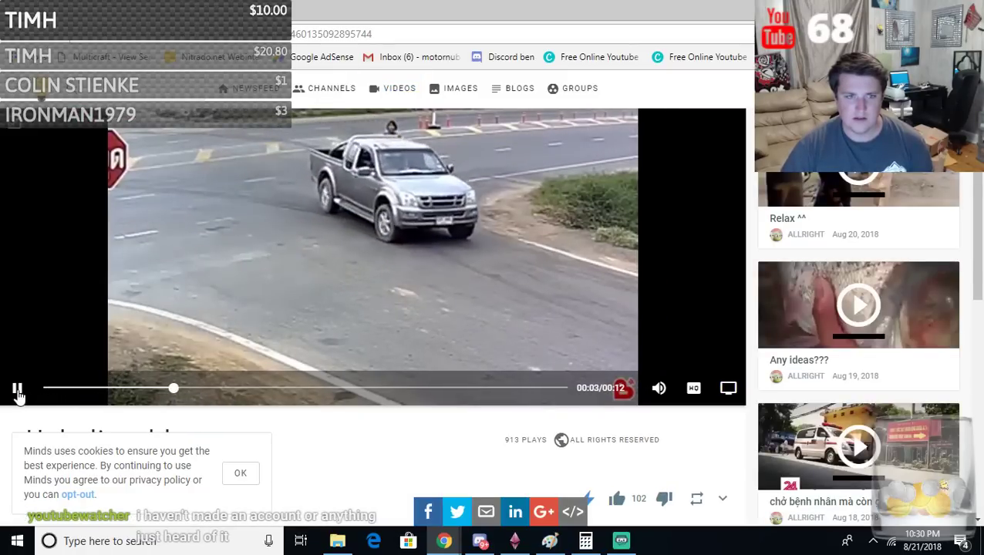
{"action": "left_click", "coordinate": [17, 390]}
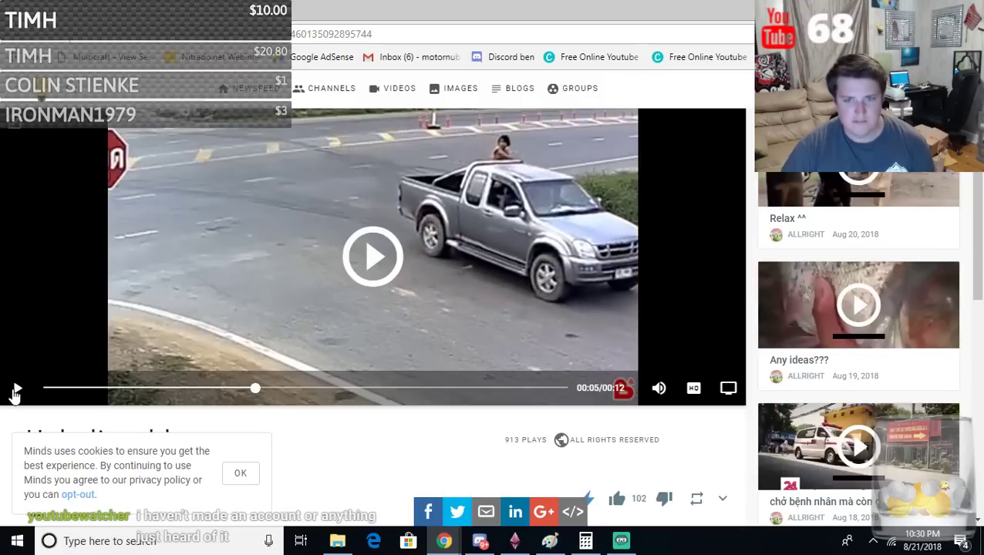
{"action": "scroll", "coordinate": [253, 377], "scroll_direction": "down", "scroll_amount": 4}
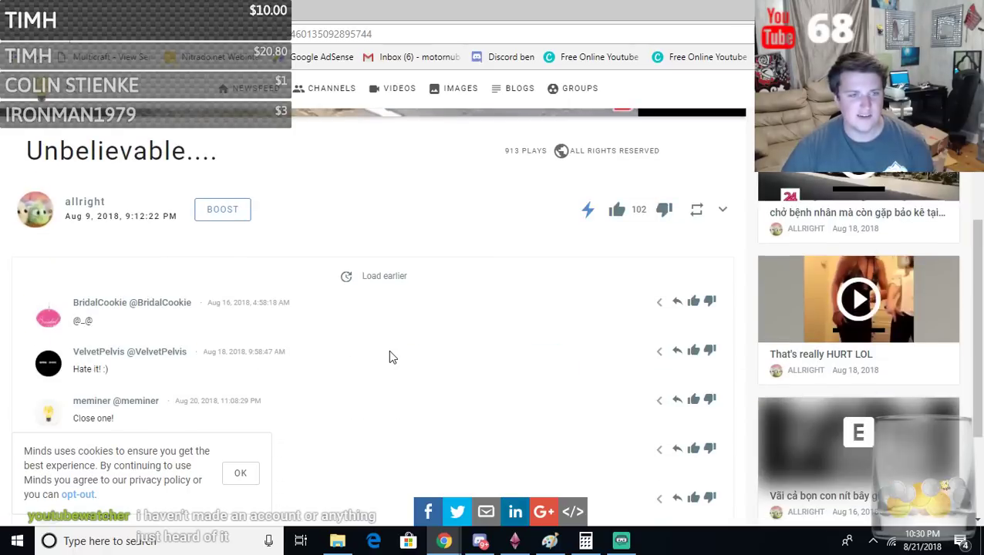
- Read through the comments, reaction controls and play count of the "Unbelievable...." video page
{"action": "scroll", "coordinate": [411, 362], "scroll_direction": "down", "scroll_amount": 2}
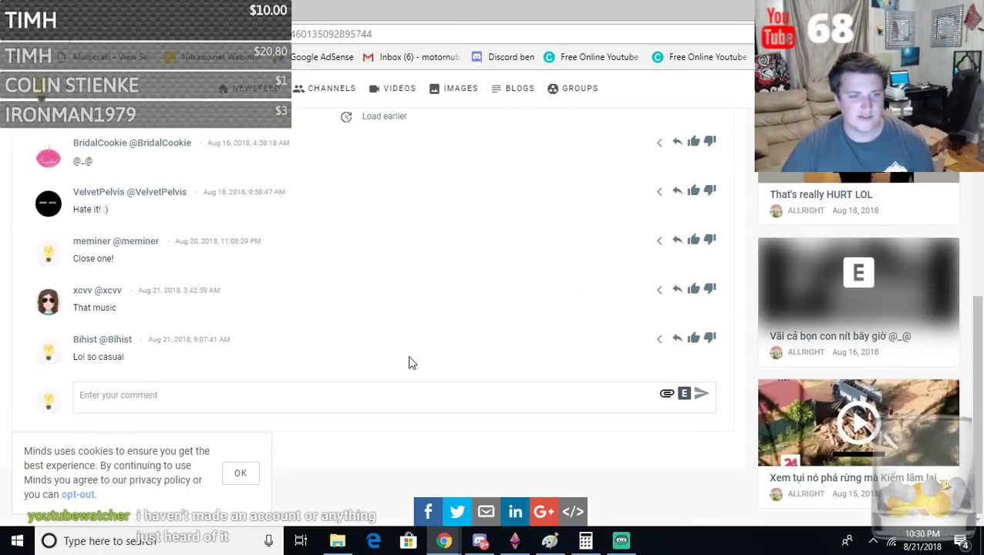
{"action": "scroll", "coordinate": [474, 352], "scroll_direction": "up", "scroll_amount": 4}
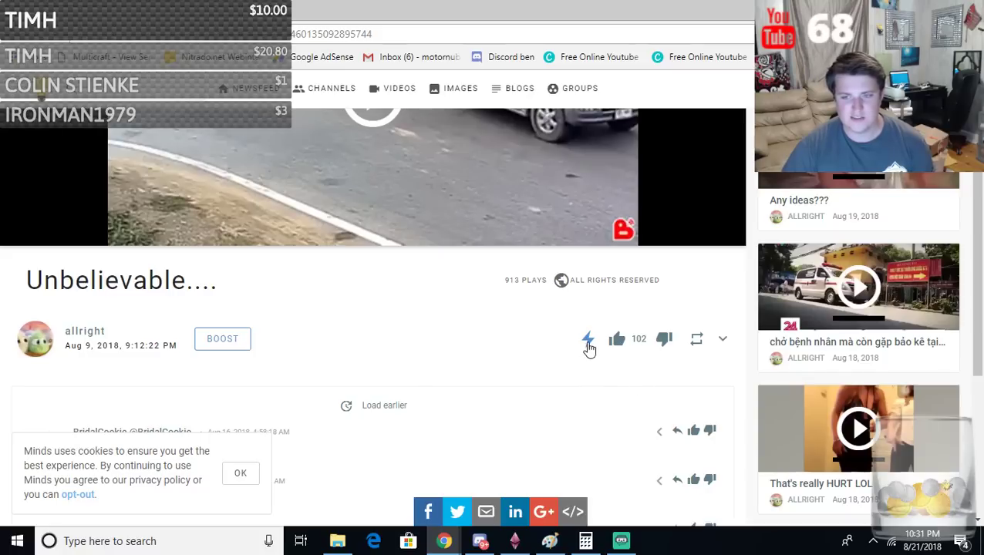
{"action": "scroll", "coordinate": [607, 401], "scroll_direction": "up", "scroll_amount": 1}
{"action": "scroll", "coordinate": [607, 400], "scroll_direction": "up", "scroll_amount": 1}
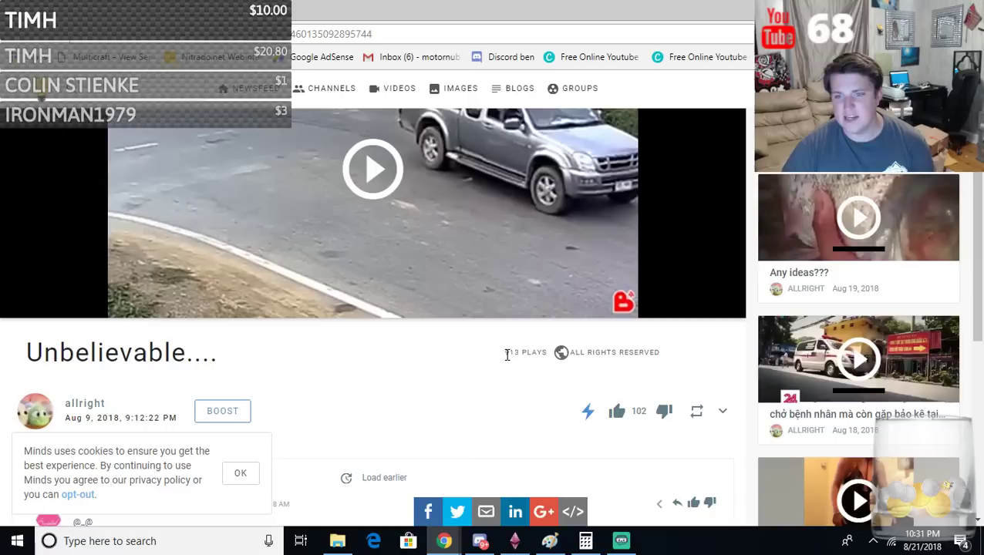
{"action": "left_click_drag", "start_coordinate": [505, 352], "coordinate": [541, 348]}
{"action": "left_click", "coordinate": [609, 378]}
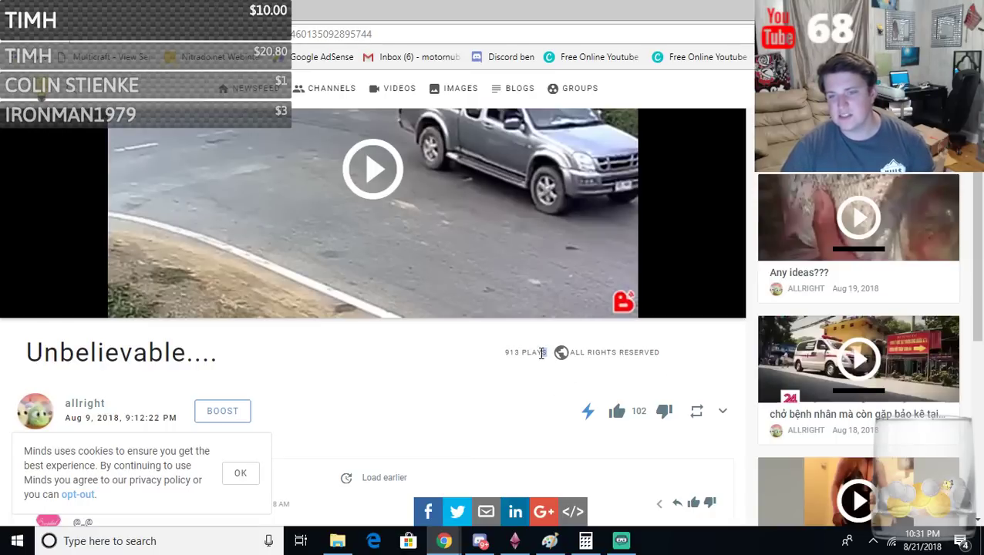
- Return to the top videos listing on Minds, look through more of its videos and leave that window
{"action": "key", "text": "alt+Left"}
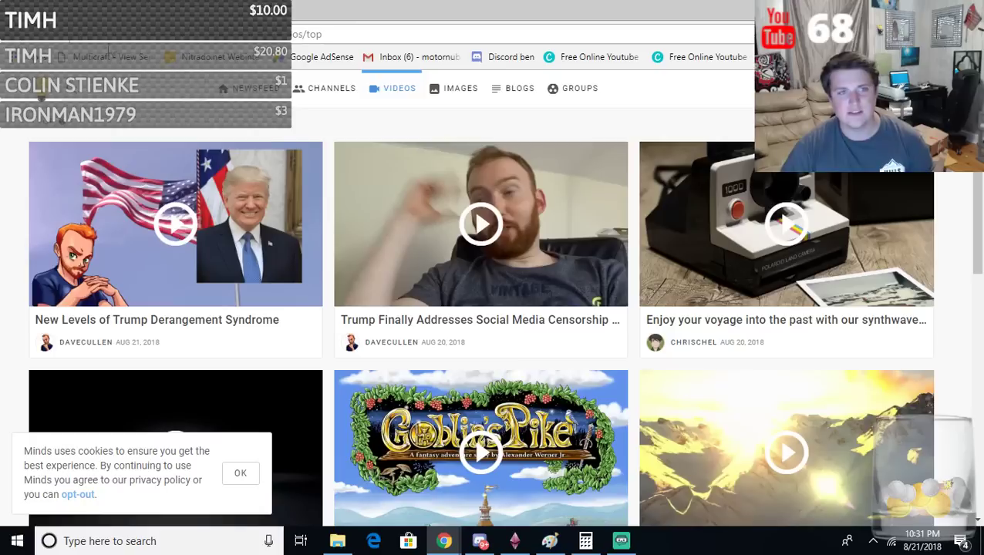
{"action": "scroll", "coordinate": [209, 282], "scroll_direction": "down", "scroll_amount": 3}
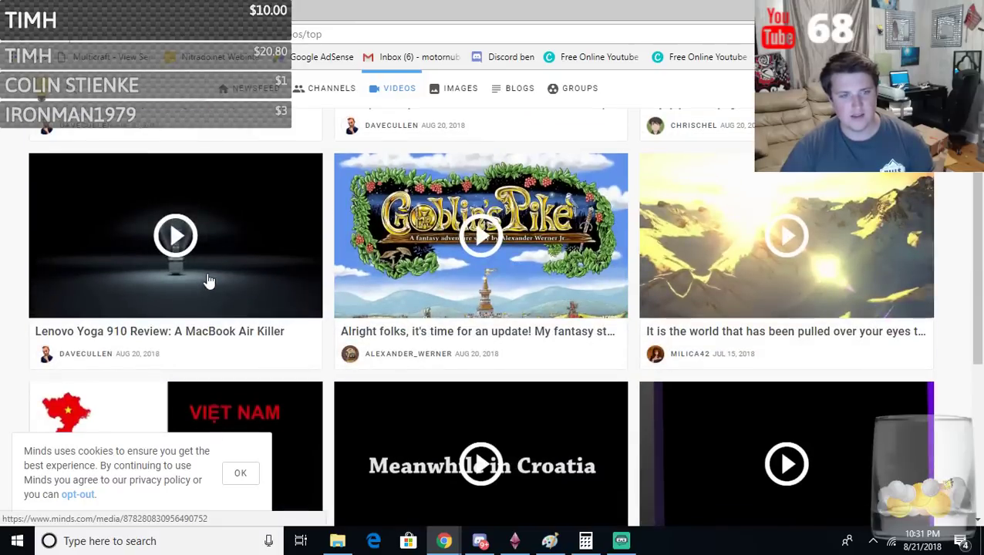
{"action": "scroll", "coordinate": [208, 281], "scroll_direction": "down", "scroll_amount": 2}
{"action": "scroll", "coordinate": [208, 281], "scroll_direction": "up", "scroll_amount": 2}
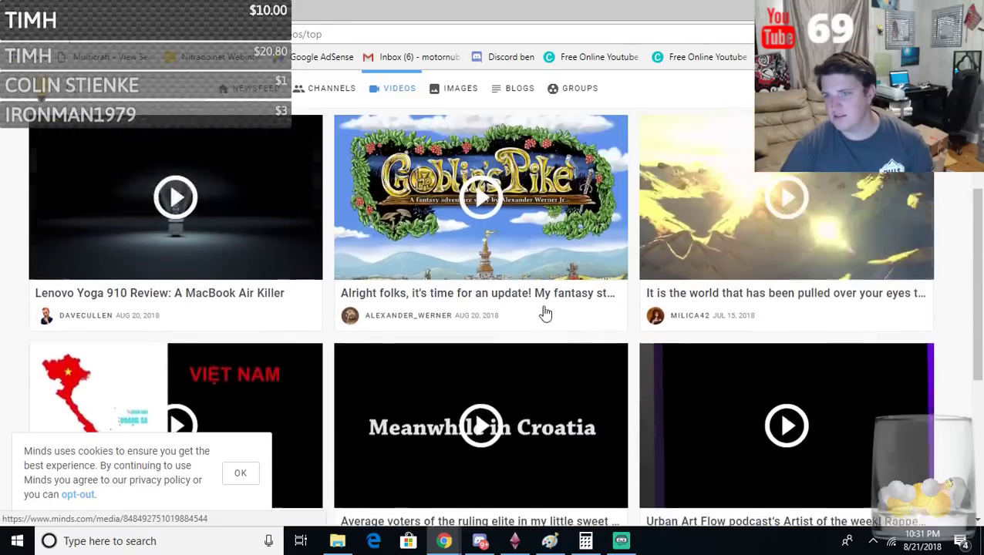
{"action": "left_click", "coordinate": [912, 9]}
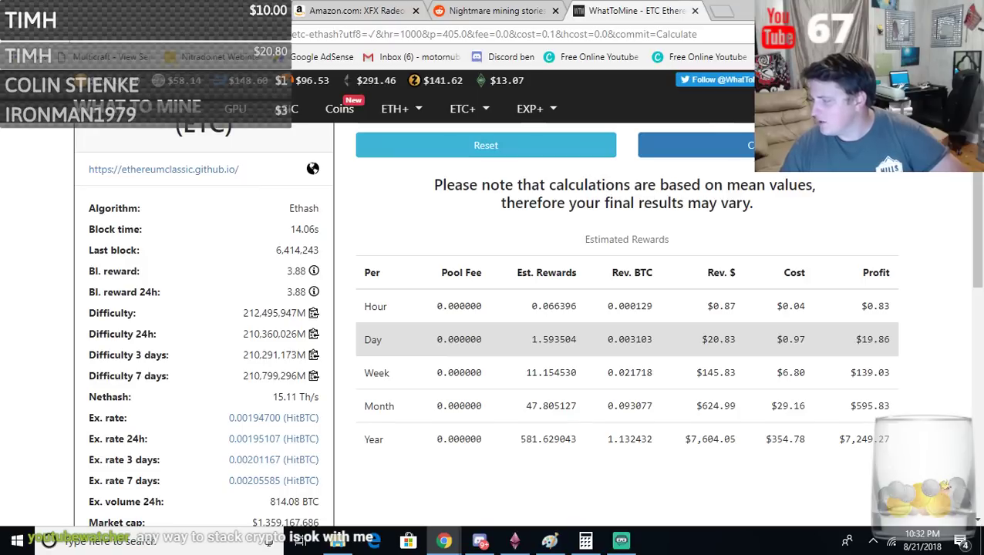
- Search Google for "crypto minecraft" in a new browser tab
{"action": "key", "text": "F5"}
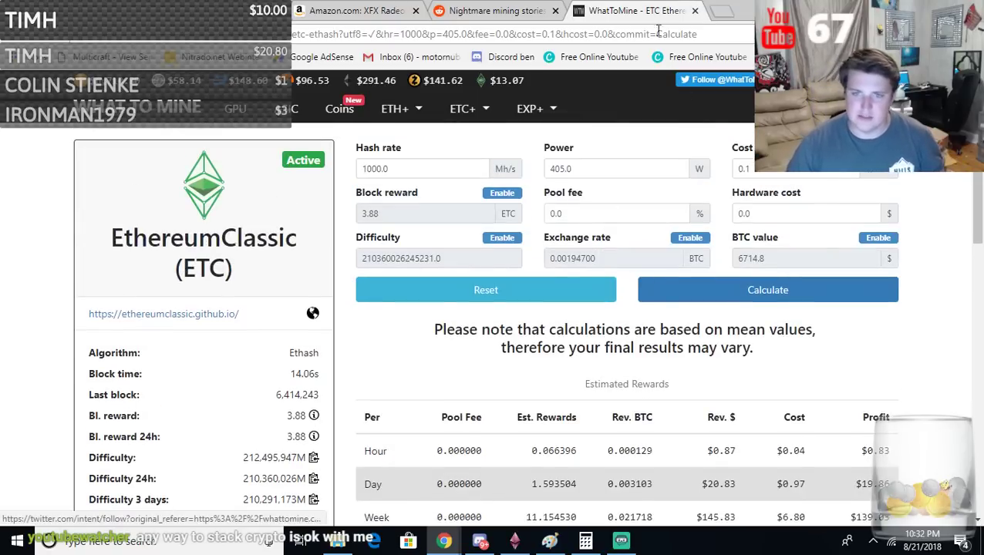
{"action": "left_click", "coordinate": [720, 13]}
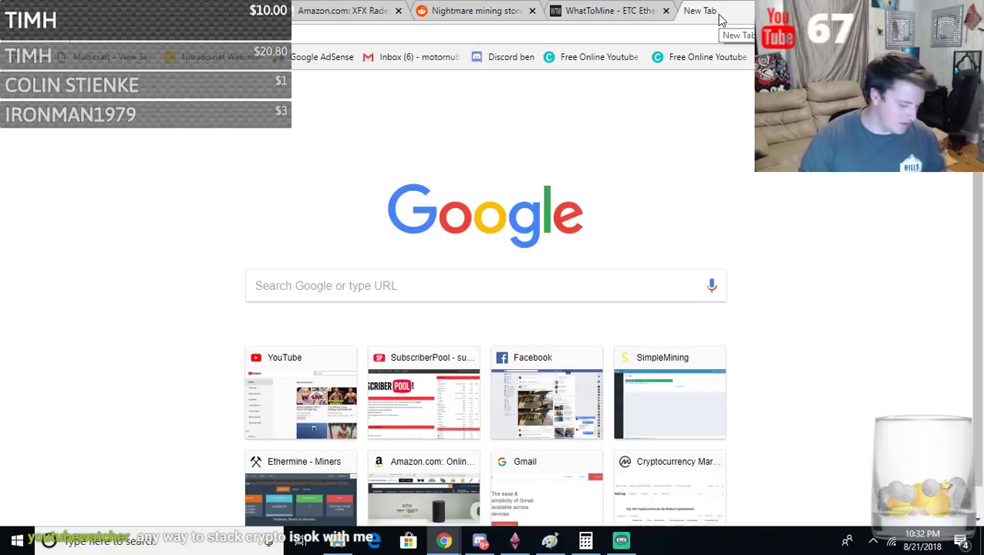
{"action": "type", "text": "crypto mine"}
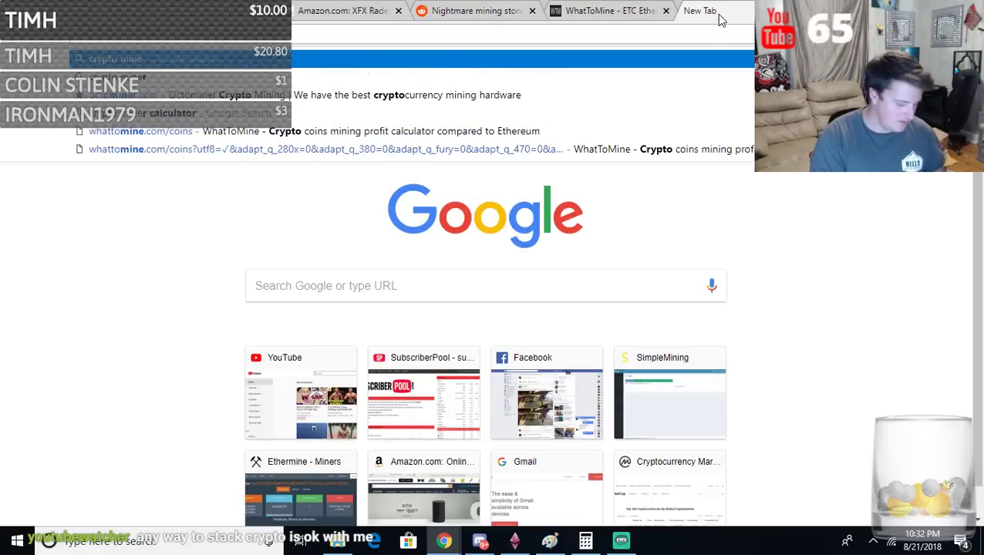
{"action": "type", "text": "craft"}
{"action": "key", "text": "Return"}
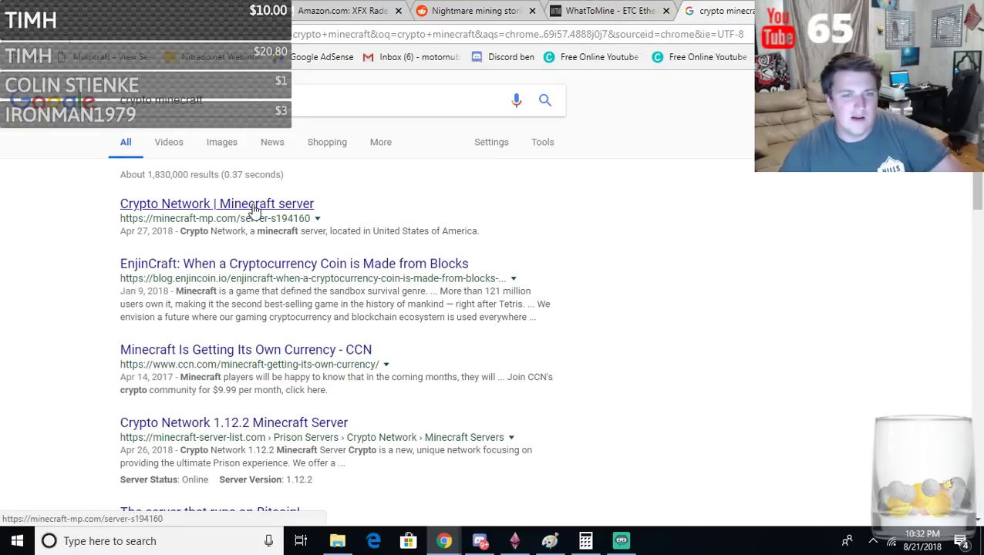
- Open the Crypto Network Minecraft server result and examine its About and Statistics details
{"action": "left_click", "coordinate": [254, 205]}
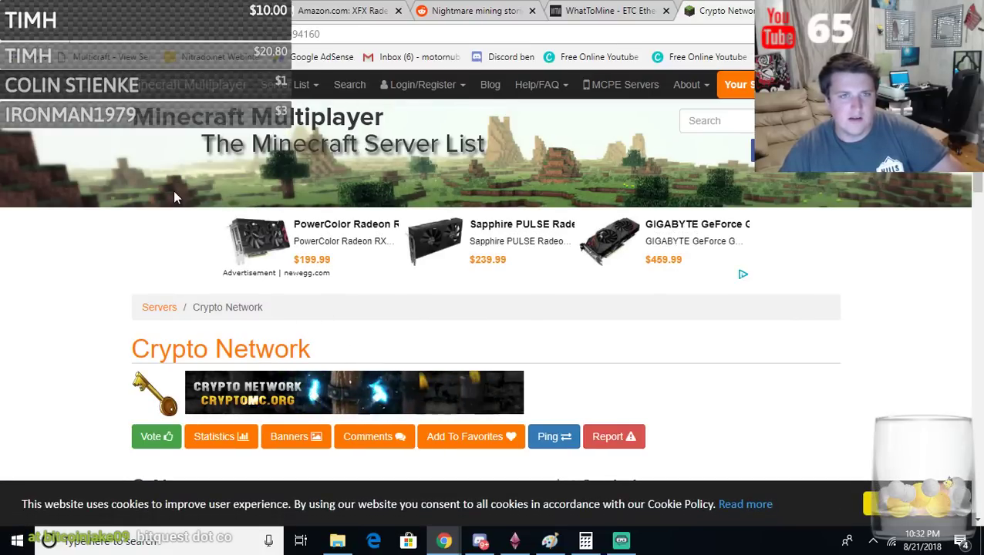
{"action": "scroll", "coordinate": [174, 193], "scroll_direction": "down", "scroll_amount": 4}
{"action": "scroll", "coordinate": [232, 164], "scroll_direction": "up", "scroll_amount": 1}
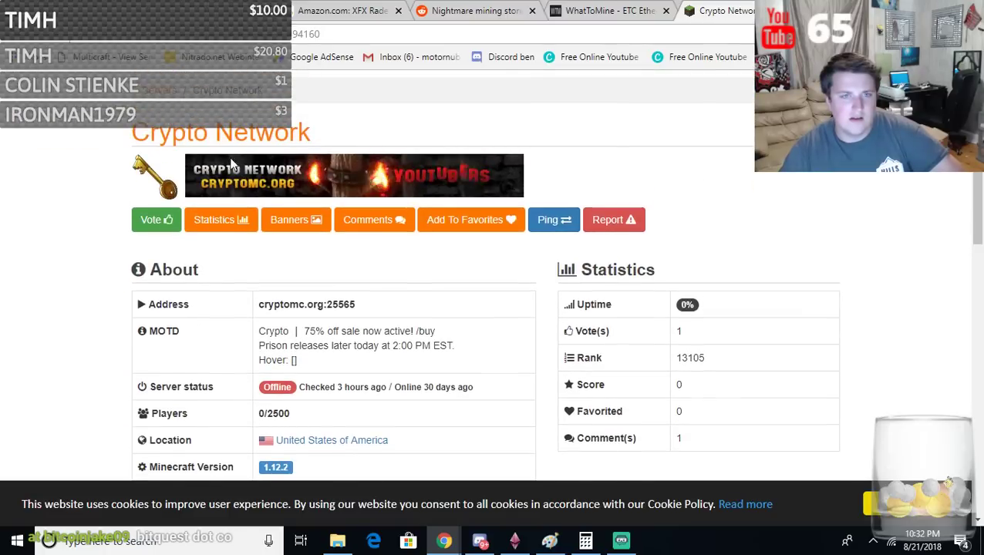
{"action": "scroll", "coordinate": [358, 310], "scroll_direction": "down", "scroll_amount": 1}
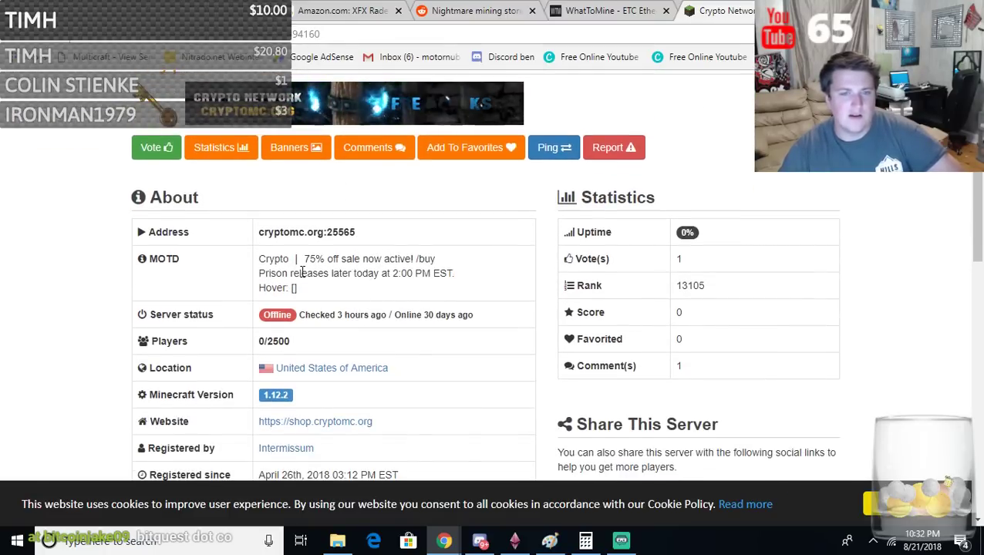
{"action": "scroll", "coordinate": [302, 272], "scroll_direction": "down", "scroll_amount": 1}
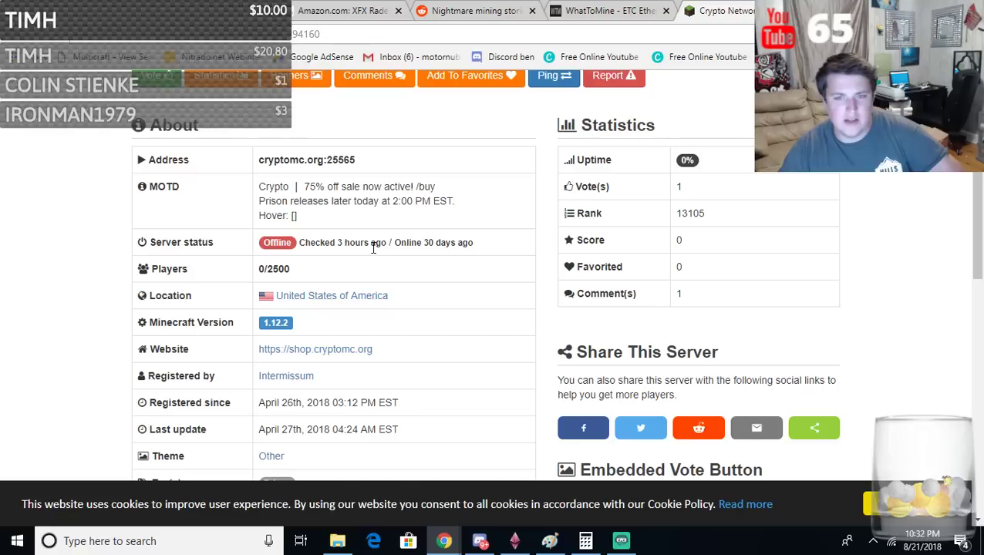
{"action": "scroll", "coordinate": [455, 245], "scroll_direction": "down", "scroll_amount": 2}
{"action": "scroll", "coordinate": [66, 139], "scroll_direction": "up", "scroll_amount": 3}
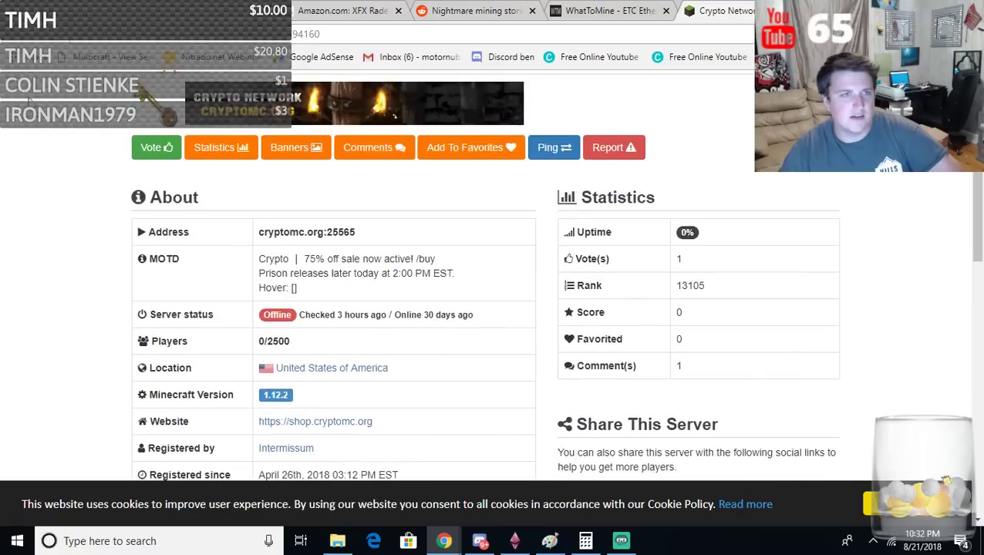
- Go back to the crypto minecraft search results and close that tab
{"action": "key", "text": "alt+Left"}
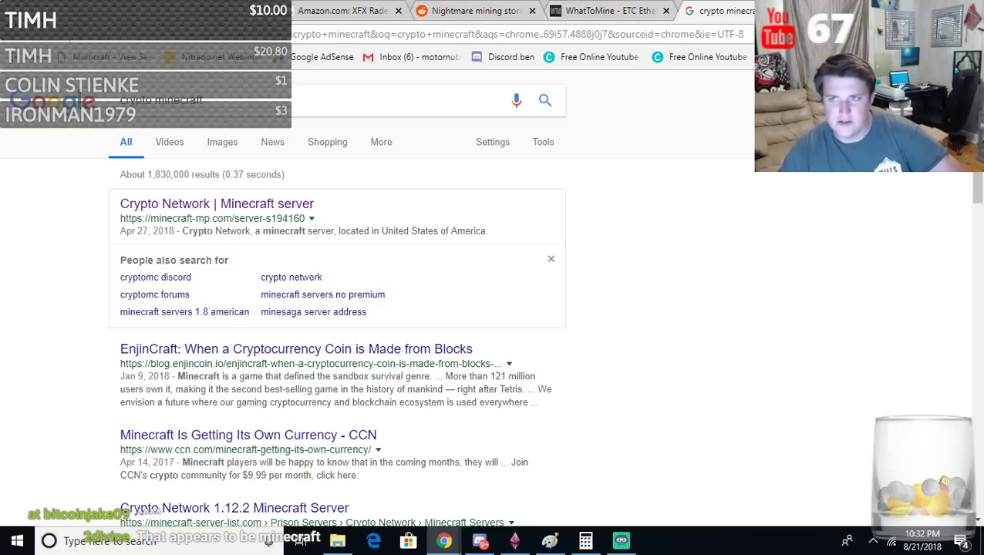
{"action": "left_click_drag", "start_coordinate": [724, 15], "coordinate": [747, 16]}
{"action": "key", "text": "ctrl+w"}
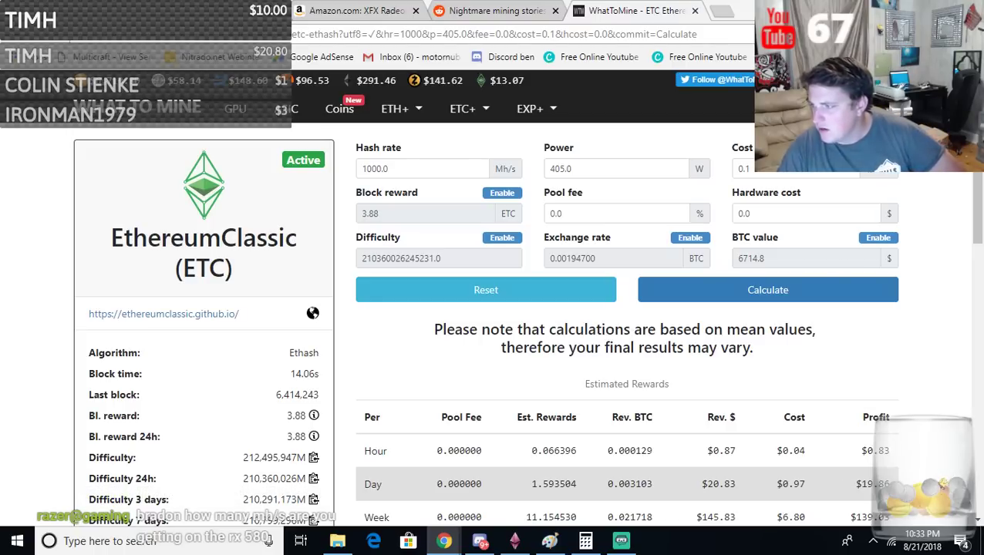
- Bring up the BitQuest website and read its server addresses, feature descriptions and latest posts
{"action": "left_click", "coordinate": [482, 7]}
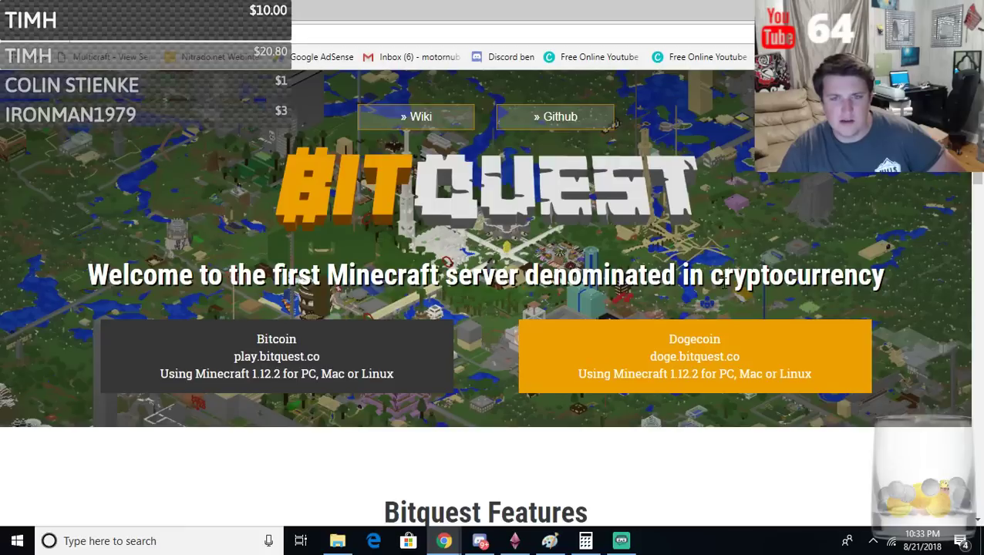
{"action": "scroll", "coordinate": [725, 284], "scroll_direction": "down", "scroll_amount": 1}
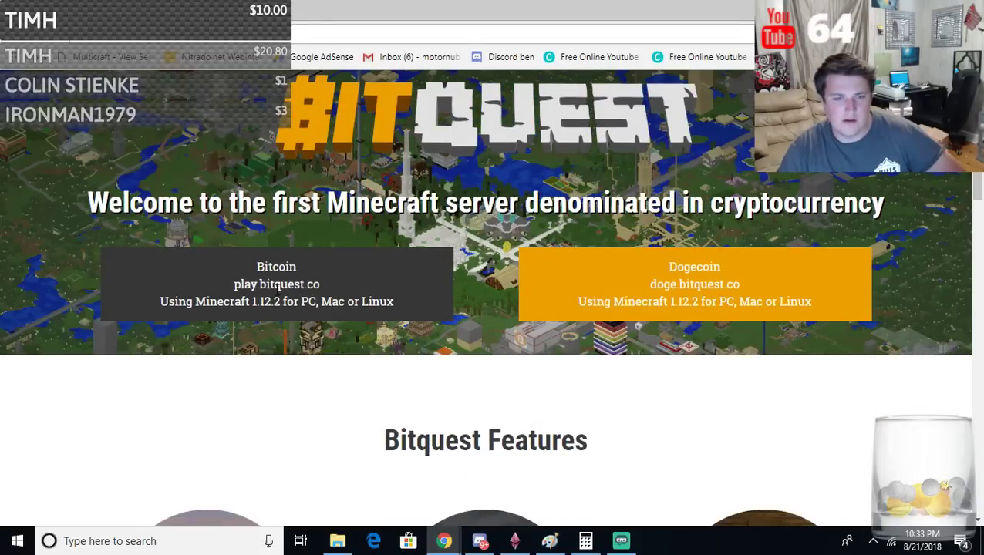
{"action": "scroll", "coordinate": [276, 285], "scroll_direction": "down", "scroll_amount": 5}
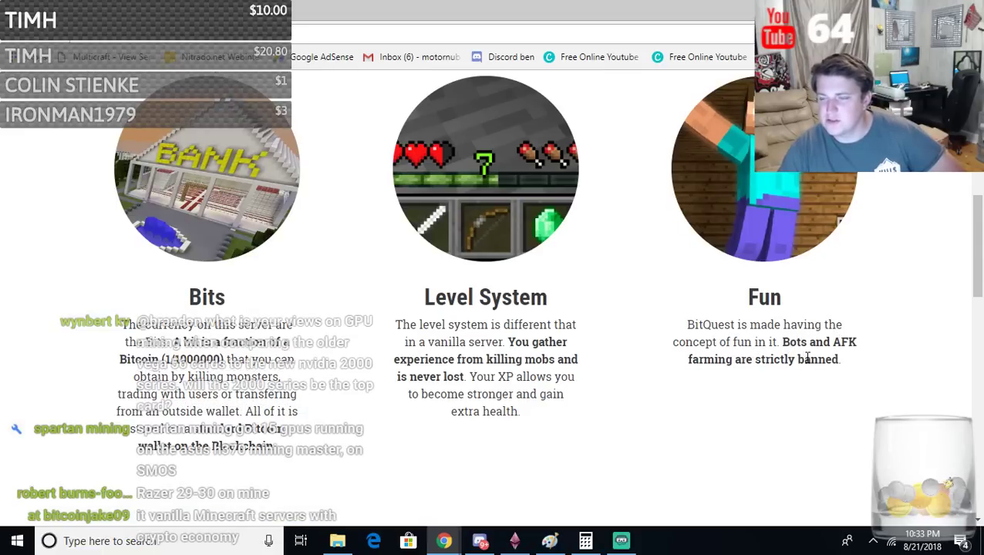
{"action": "scroll", "coordinate": [635, 347], "scroll_direction": "down", "scroll_amount": 3}
{"action": "scroll", "coordinate": [162, 216], "scroll_direction": "down", "scroll_amount": 1}
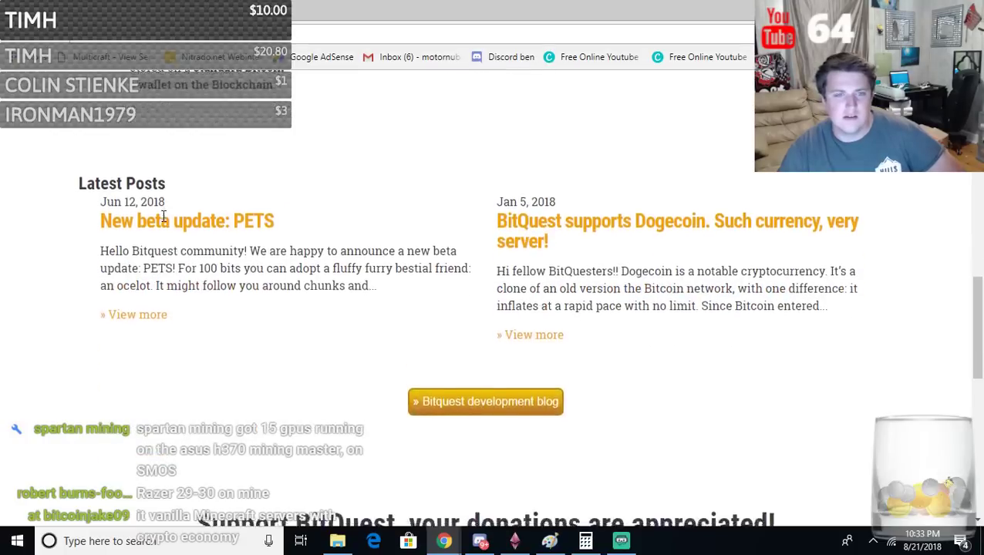
{"action": "scroll", "coordinate": [165, 224], "scroll_direction": "up", "scroll_amount": 5}
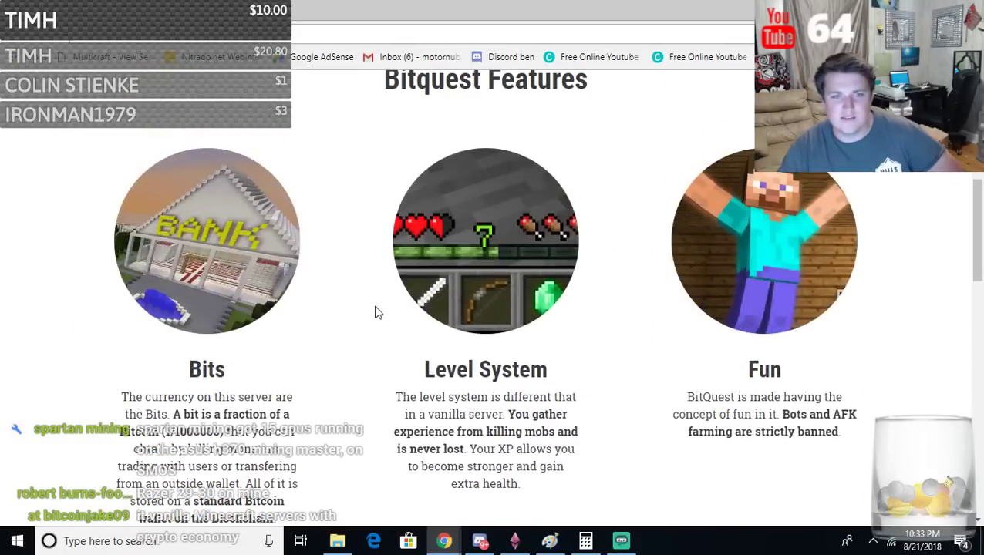
- View the BitQuest donation section and page footer, and return to the start of the homepage
{"action": "scroll", "coordinate": [375, 312], "scroll_direction": "down", "scroll_amount": 4}
{"action": "scroll", "coordinate": [512, 307], "scroll_direction": "down", "scroll_amount": 5}
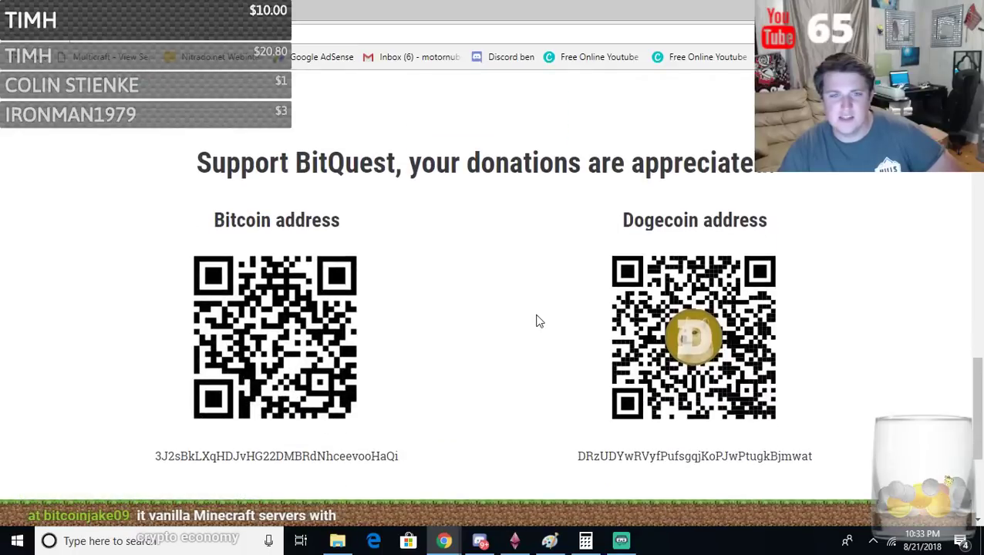
{"action": "scroll", "coordinate": [448, 291], "scroll_direction": "down", "scroll_amount": 3}
{"action": "scroll", "coordinate": [681, 186], "scroll_direction": "up", "scroll_amount": 4}
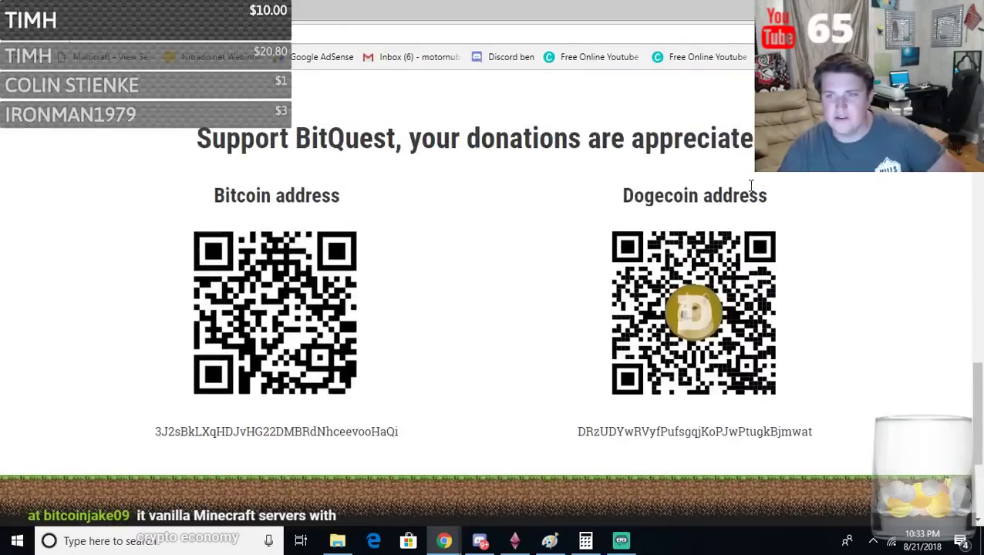
{"action": "scroll", "coordinate": [753, 186], "scroll_direction": "down", "scroll_amount": 2}
{"action": "scroll", "coordinate": [632, 337], "scroll_direction": "down", "scroll_amount": 1}
{"action": "scroll", "coordinate": [257, 244], "scroll_direction": "up", "scroll_amount": 15}
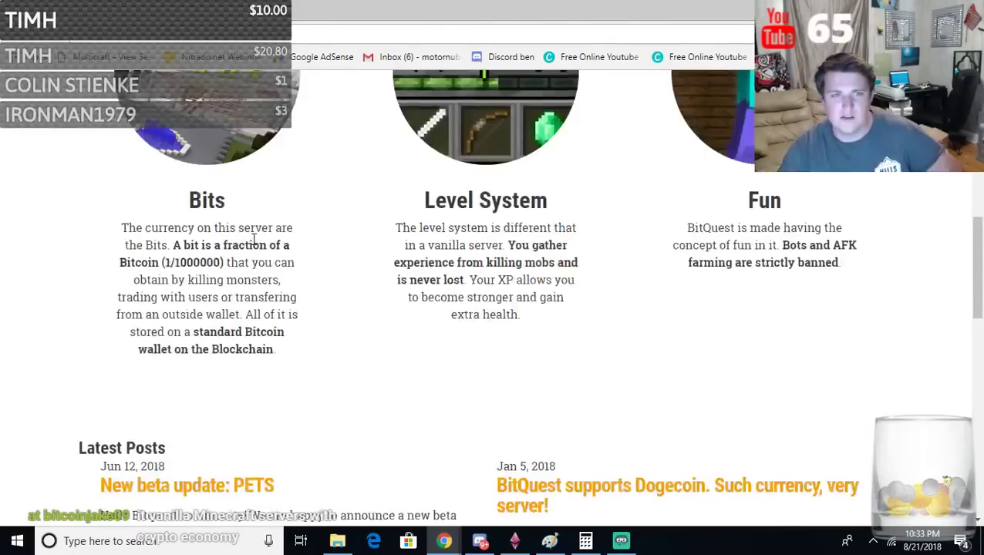
{"action": "scroll", "coordinate": [220, 265], "scroll_direction": "up", "scroll_amount": 1}
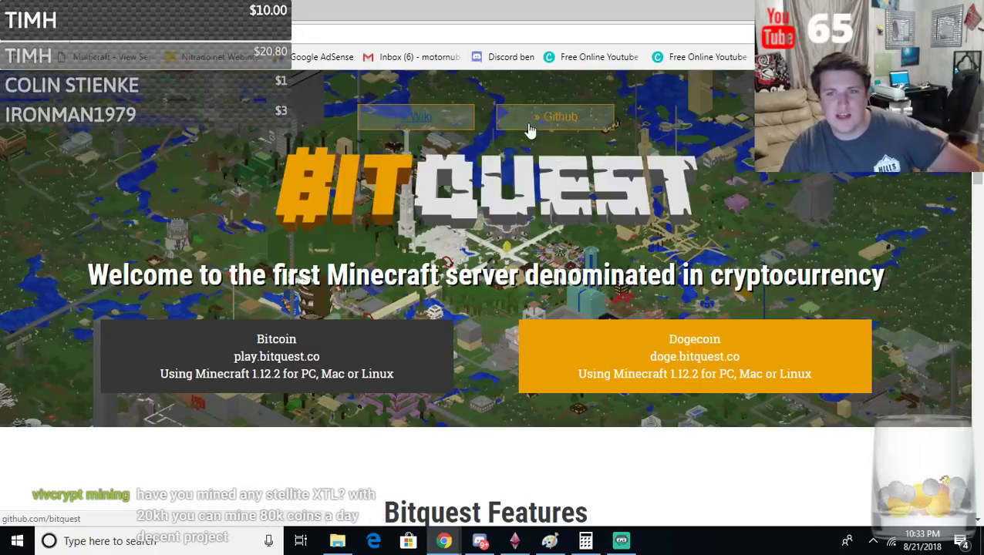
- Open the BitQuest wiki and look over its community introduction and list of game mechanics
{"action": "left_click", "coordinate": [437, 122]}
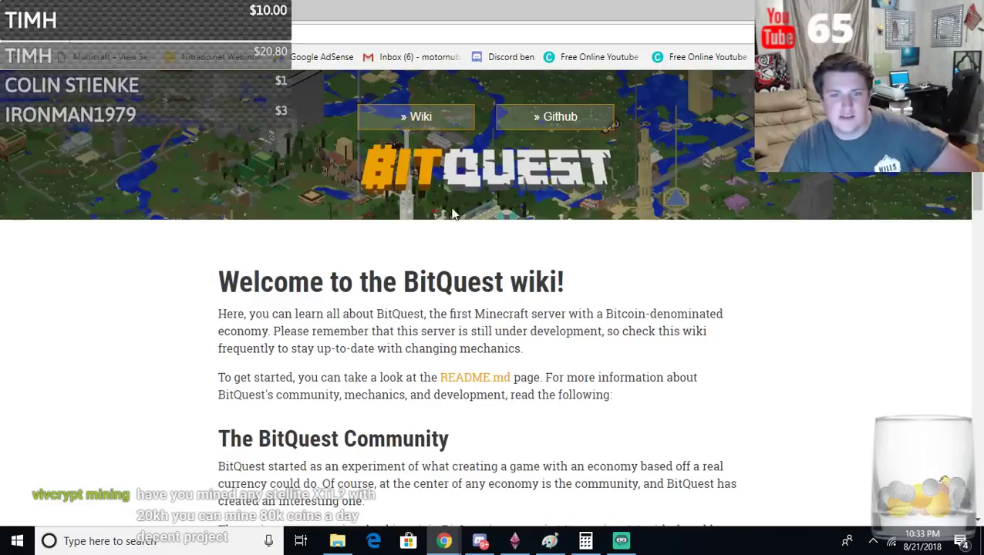
{"action": "scroll", "coordinate": [441, 248], "scroll_direction": "down", "scroll_amount": 1}
{"action": "scroll", "coordinate": [308, 209], "scroll_direction": "down", "scroll_amount": 4}
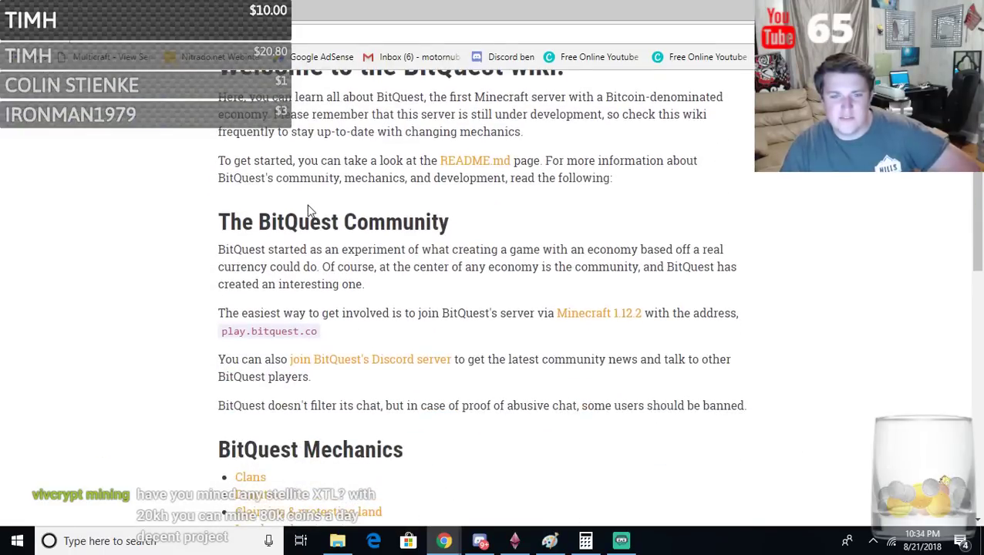
{"action": "scroll", "coordinate": [308, 210], "scroll_direction": "down", "scroll_amount": 1}
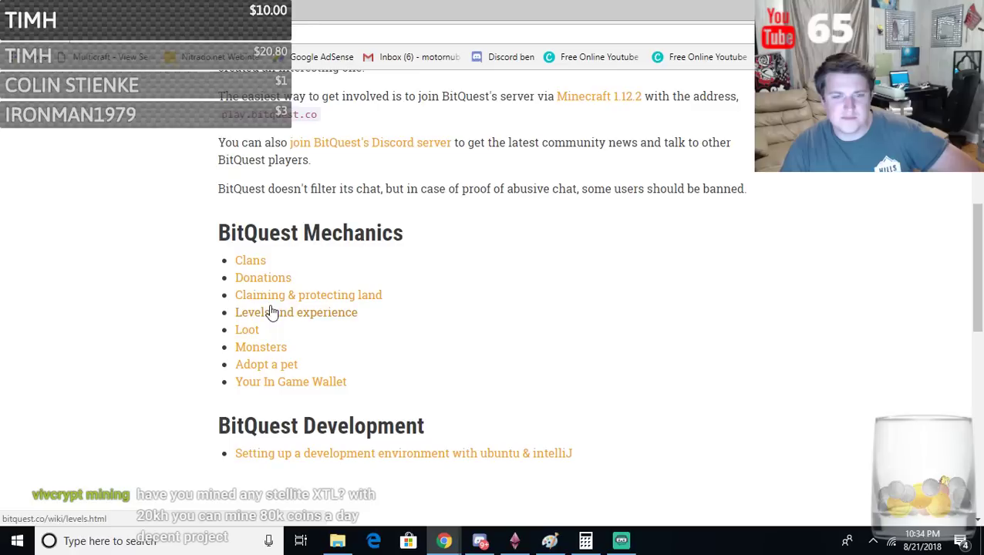
- Open the Levels and experience wiki page and read how the XP system works
{"action": "left_click", "coordinate": [331, 315]}
{"action": "scroll", "coordinate": [331, 317], "scroll_direction": "down", "scroll_amount": 3}
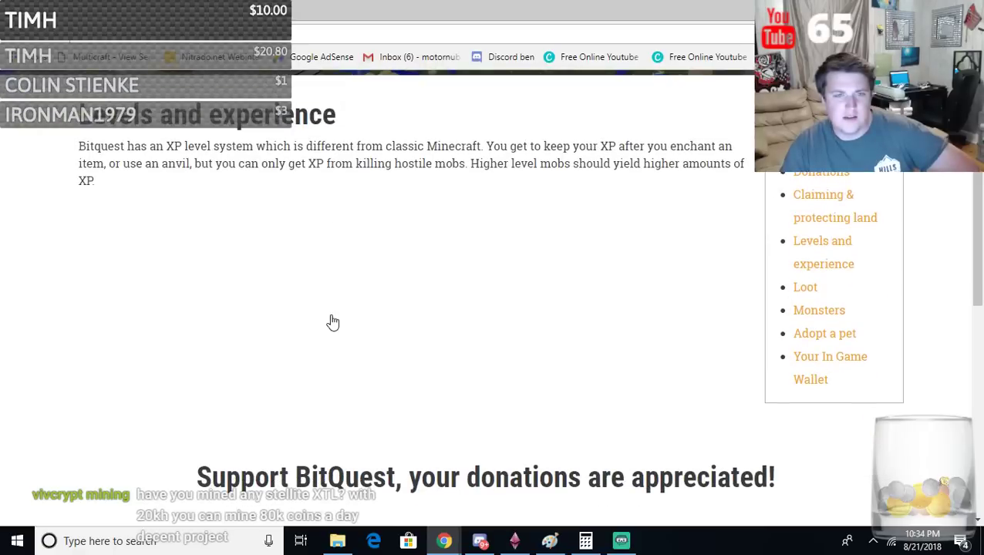
{"action": "scroll", "coordinate": [332, 322], "scroll_direction": "down", "scroll_amount": 6}
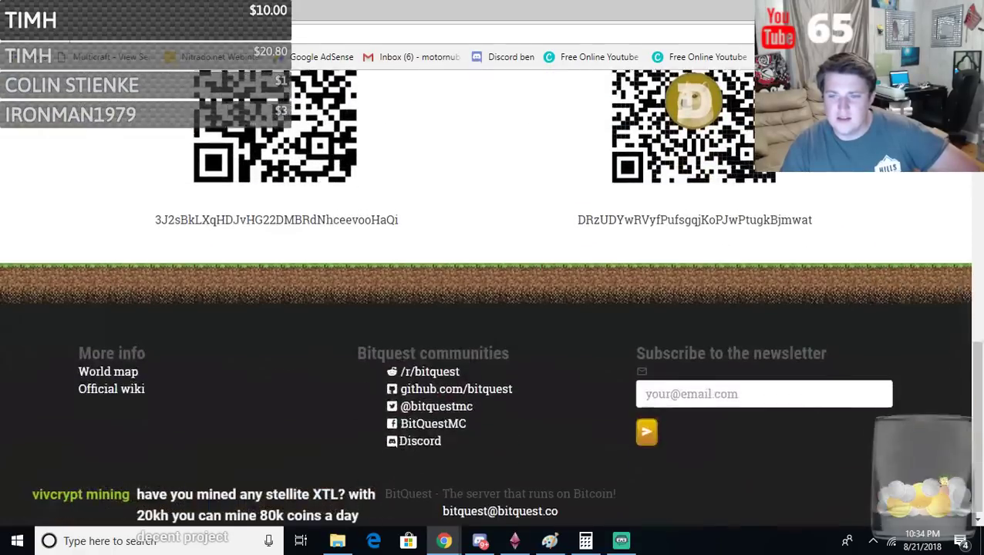
{"action": "scroll", "coordinate": [330, 316], "scroll_direction": "up", "scroll_amount": 3}
{"action": "scroll", "coordinate": [927, 226], "scroll_direction": "up", "scroll_amount": 4}
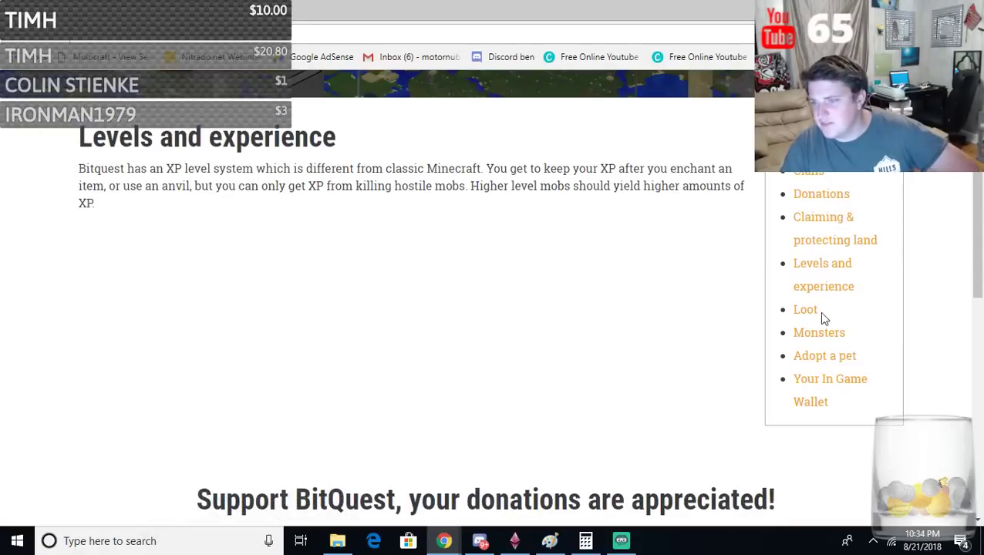
- Open the Loot and Monsters wiki articles and read how monsters spawn, gain levels and drop bits
{"action": "left_click", "coordinate": [805, 312]}
{"action": "scroll", "coordinate": [574, 287], "scroll_direction": "down", "scroll_amount": 3}
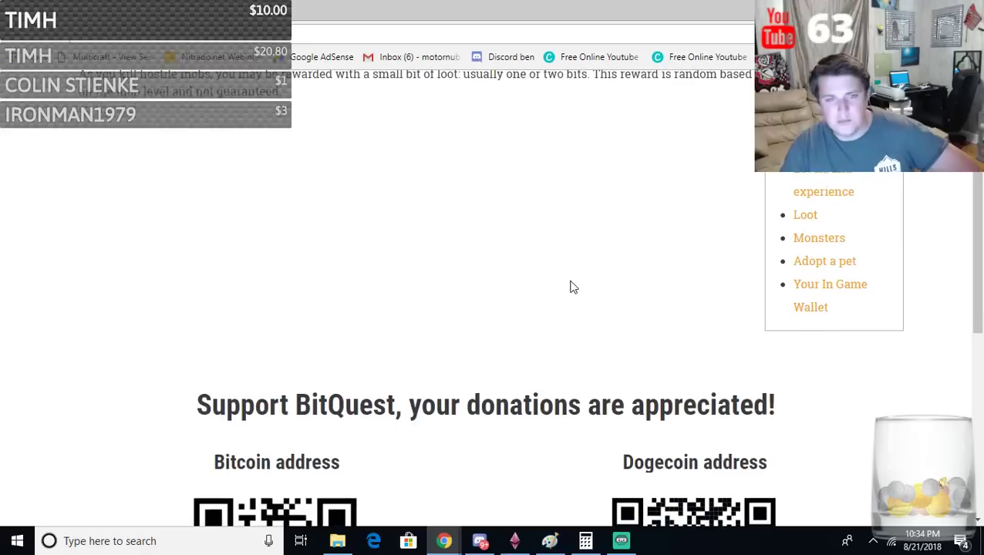
{"action": "left_click", "coordinate": [809, 239]}
{"action": "scroll", "coordinate": [519, 272], "scroll_direction": "down", "scroll_amount": 4}
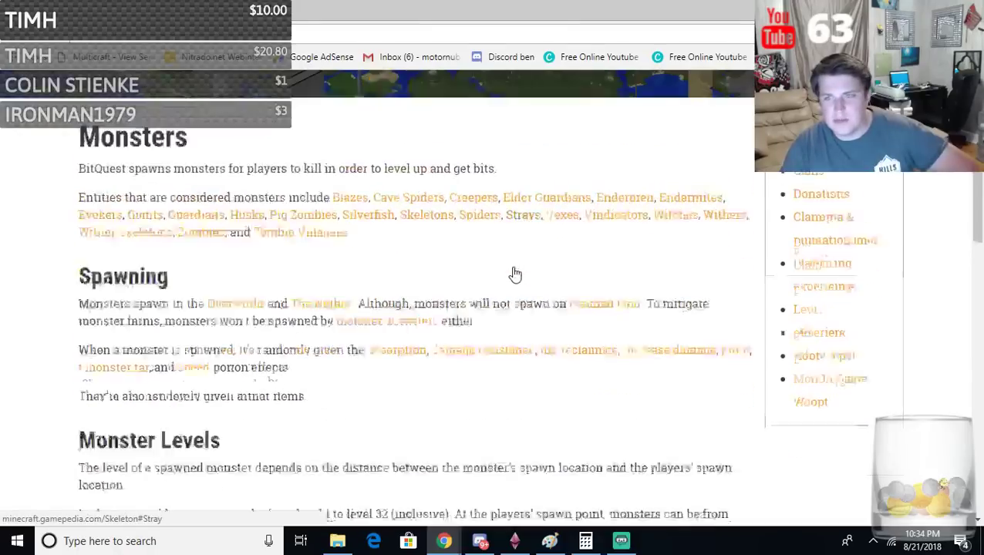
{"action": "scroll", "coordinate": [518, 272], "scroll_direction": "down", "scroll_amount": 5}
{"action": "scroll", "coordinate": [261, 303], "scroll_direction": "down", "scroll_amount": 5}
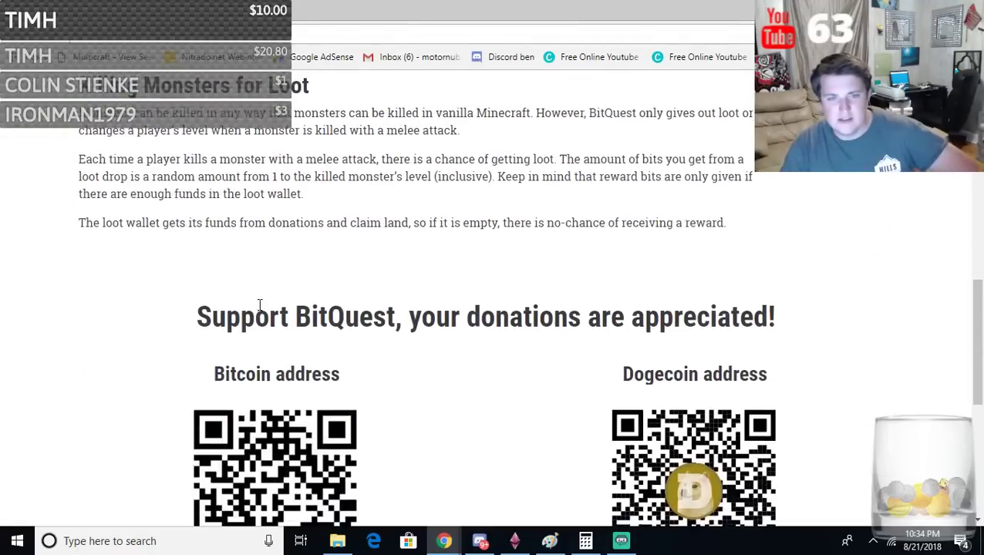
{"action": "scroll", "coordinate": [261, 302], "scroll_direction": "up", "scroll_amount": 4}
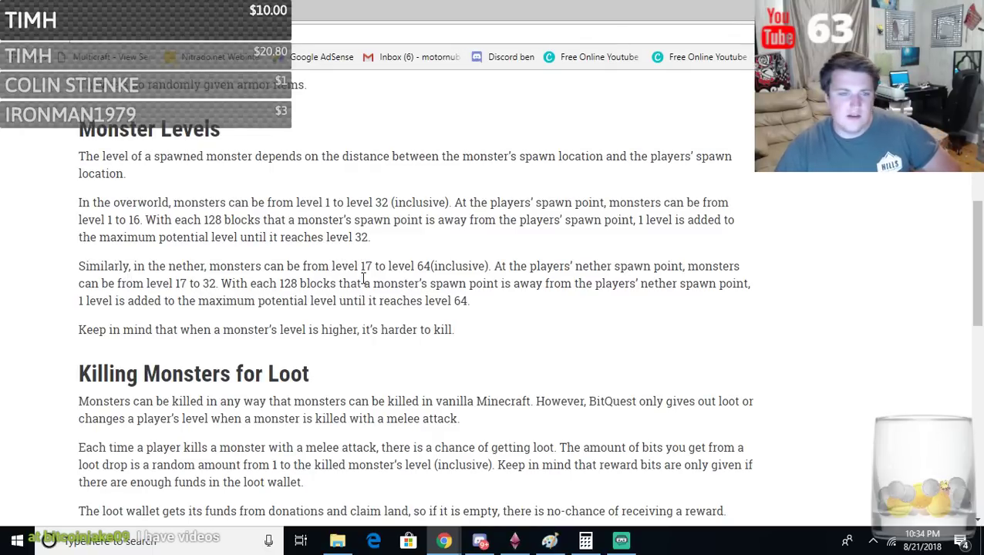
{"action": "scroll", "coordinate": [387, 332], "scroll_direction": "up", "scroll_amount": 5}
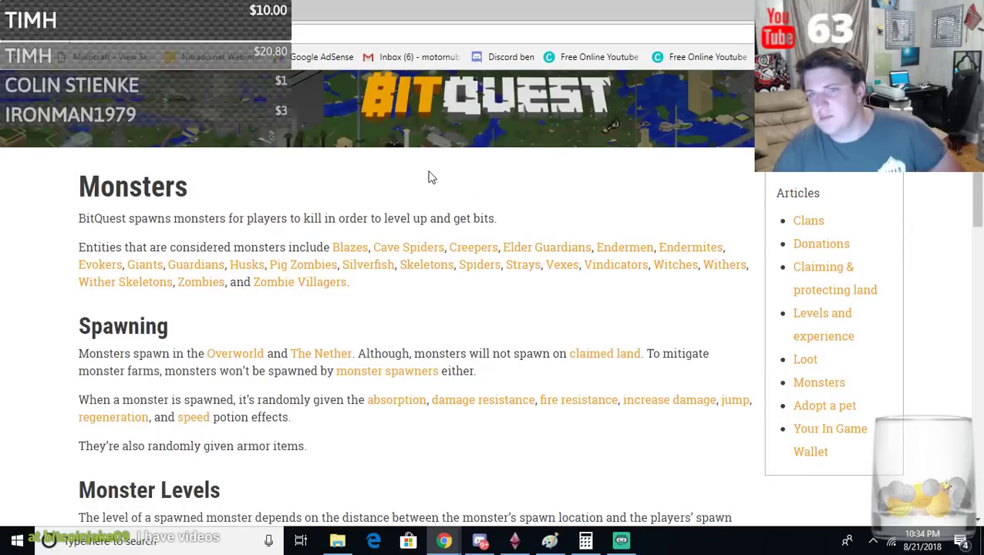
{"action": "scroll", "coordinate": [360, 326], "scroll_direction": "up", "scroll_amount": 1}
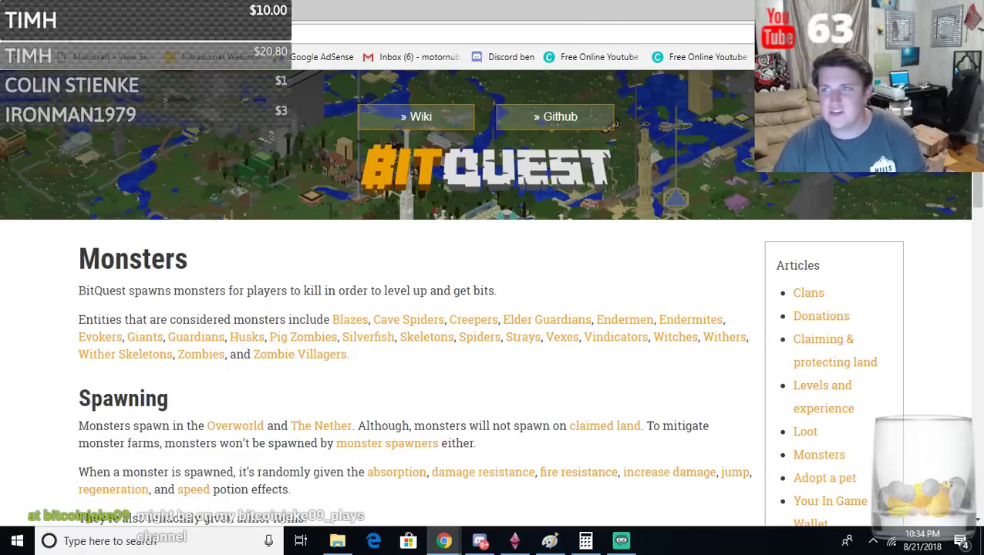
- Return to the BitQuest homepage, bookmark it and close the page
{"action": "left_click", "coordinate": [400, 162]}
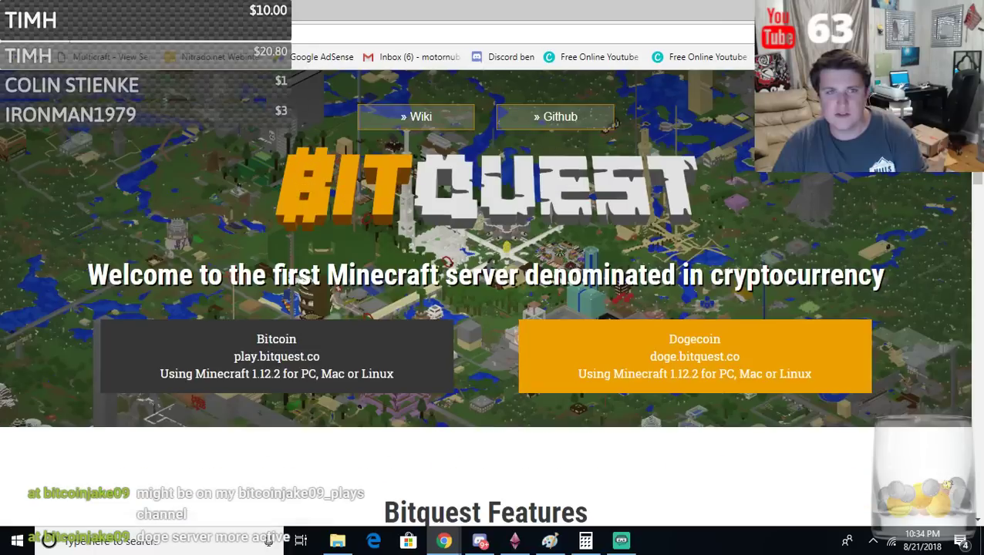
{"action": "key", "text": "ctrl+d"}
{"action": "key", "text": "Return"}
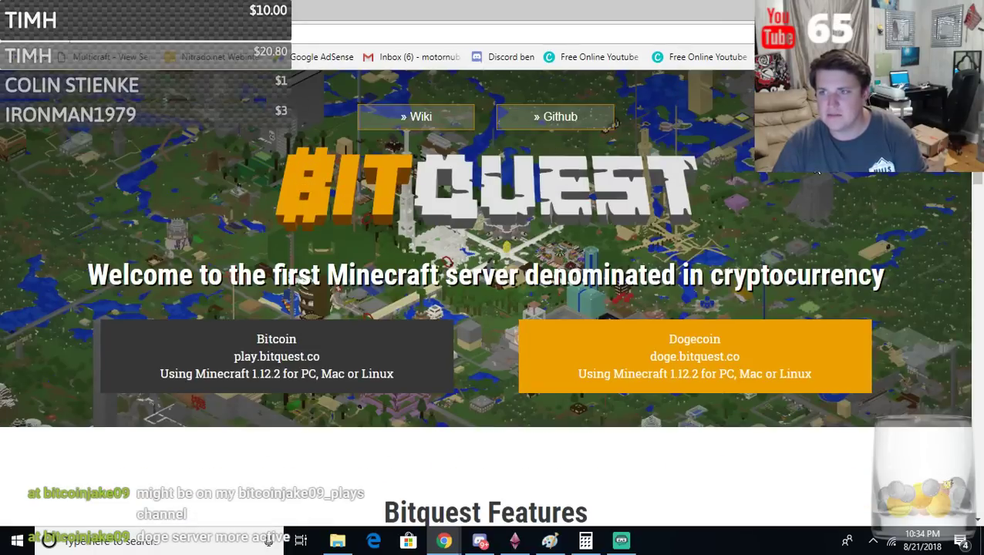
{"action": "key", "text": "ctrl+w"}
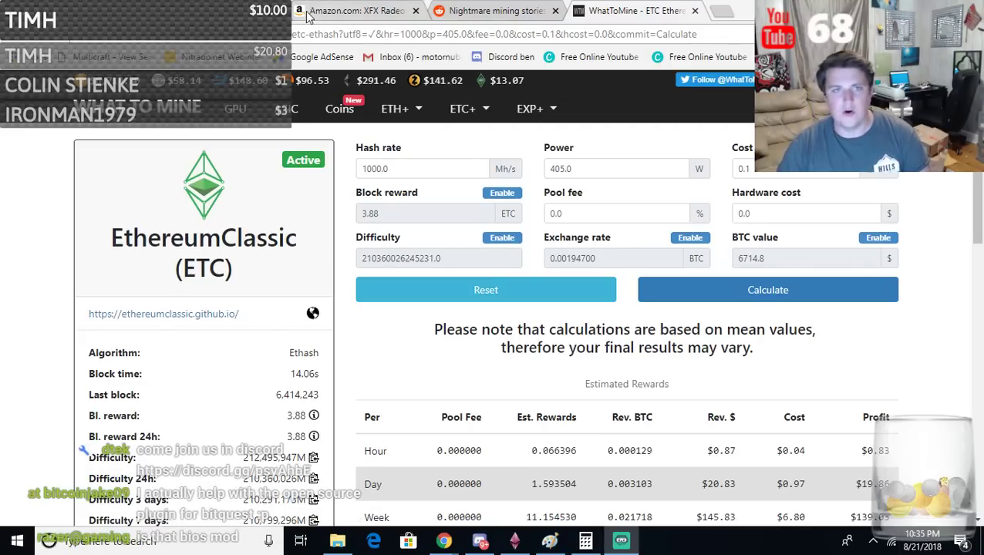
- Compare the GPU profitability spreadsheet with the Amazon listing for the XFX Radeon RX 580 8GB, highlighting the card's price
{"action": "left_click", "coordinate": [262, 11]}
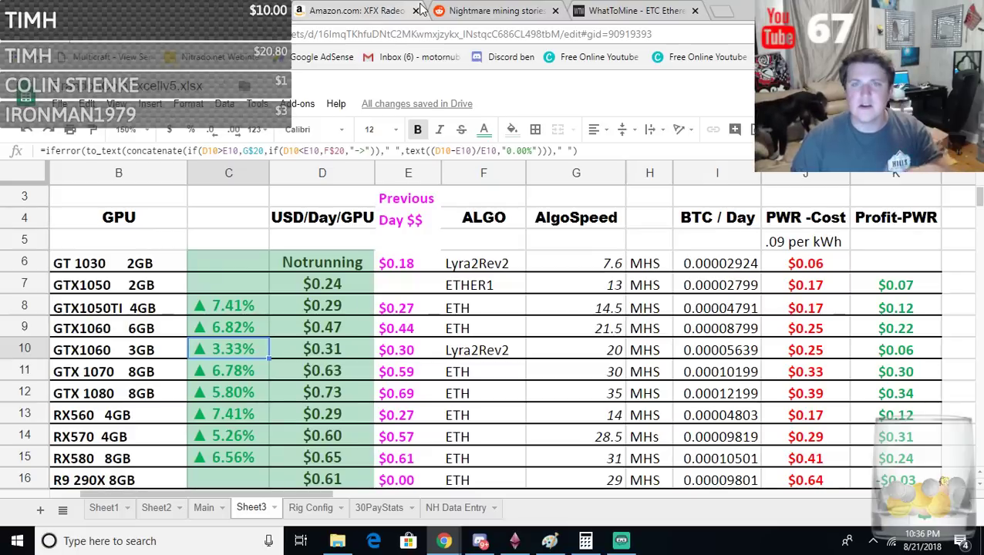
{"action": "left_click", "coordinate": [406, 9]}
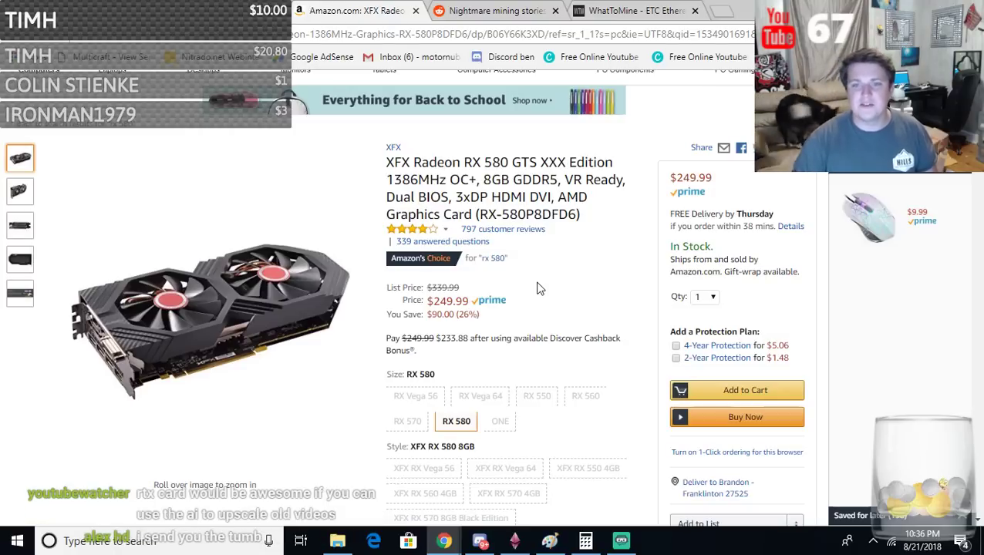
{"action": "left_click_drag", "start_coordinate": [426, 300], "coordinate": [499, 310]}
{"action": "left_click", "coordinate": [519, 304]}
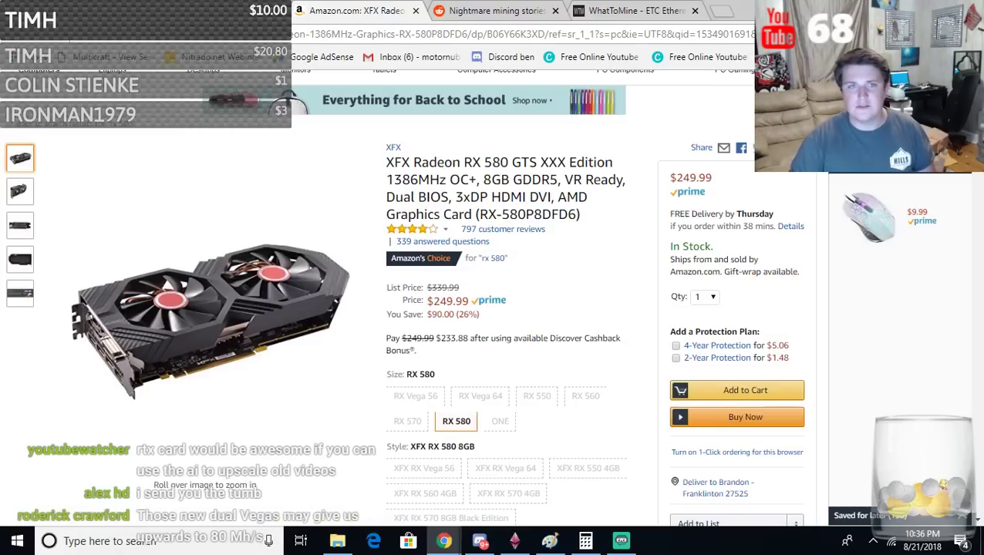
{"action": "left_click", "coordinate": [231, 10]}
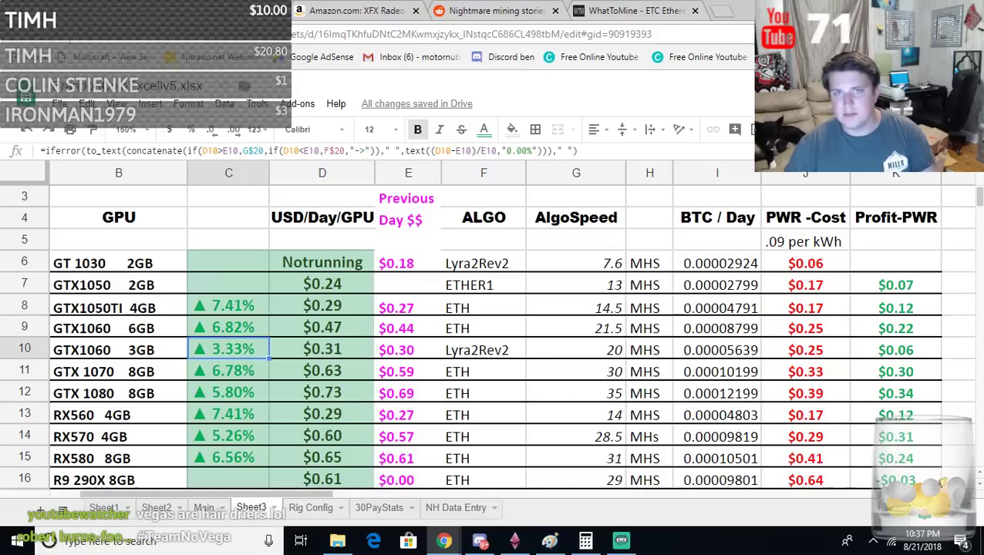
{"action": "left_click", "coordinate": [343, 9]}
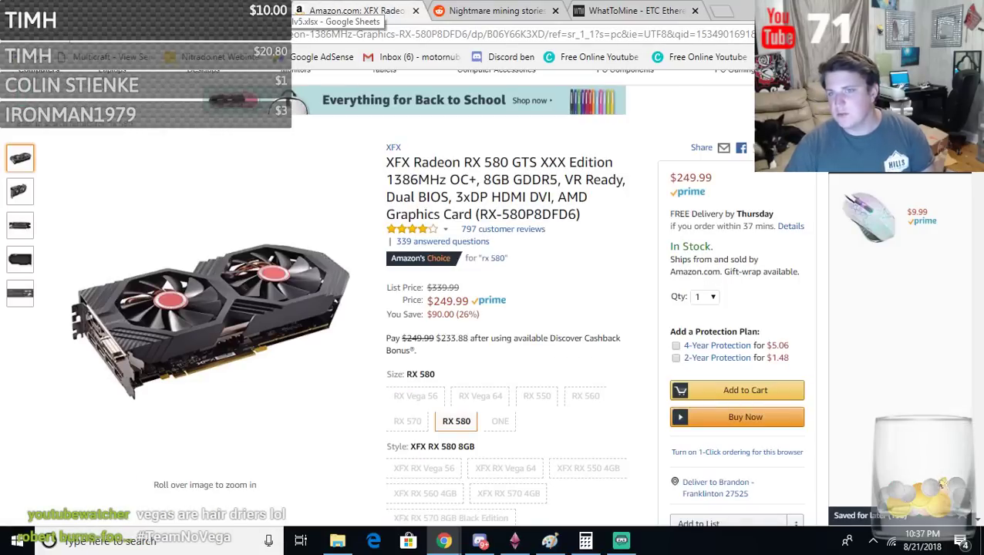
{"action": "left_click", "coordinate": [286, 11]}
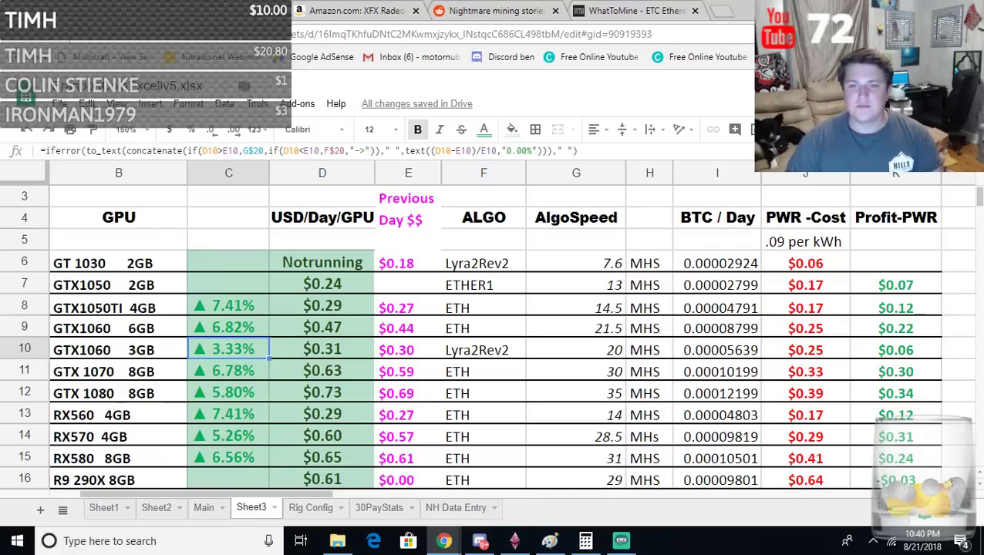
- Search the web for ether1 in a new tab and open the official Ether-1 website
{"action": "left_click", "coordinate": [721, 10]}
{"action": "type", "text": "ether"}
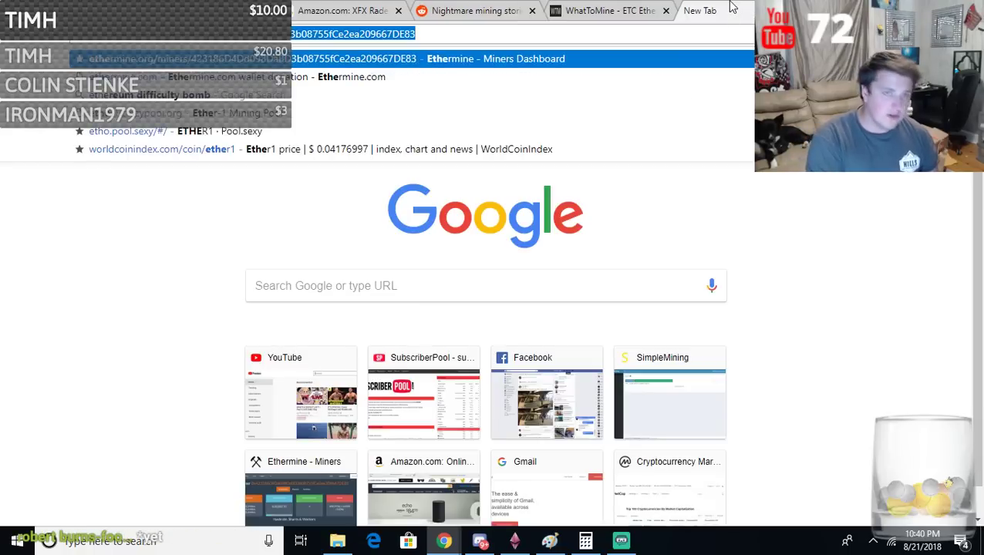
{"action": "type", "text": "1"}
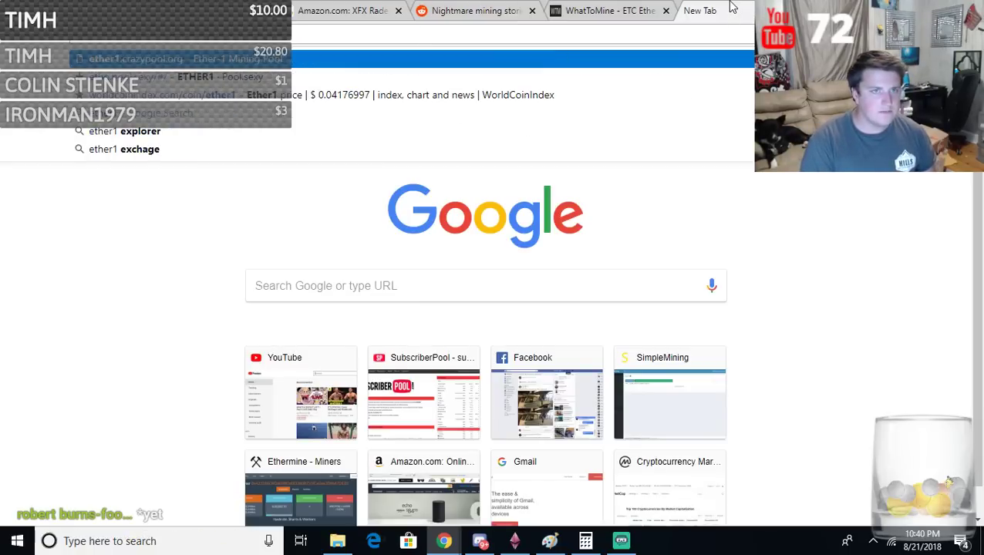
{"action": "key", "text": "Down"}
{"action": "key", "text": "Down"}
{"action": "key", "text": "Down"}
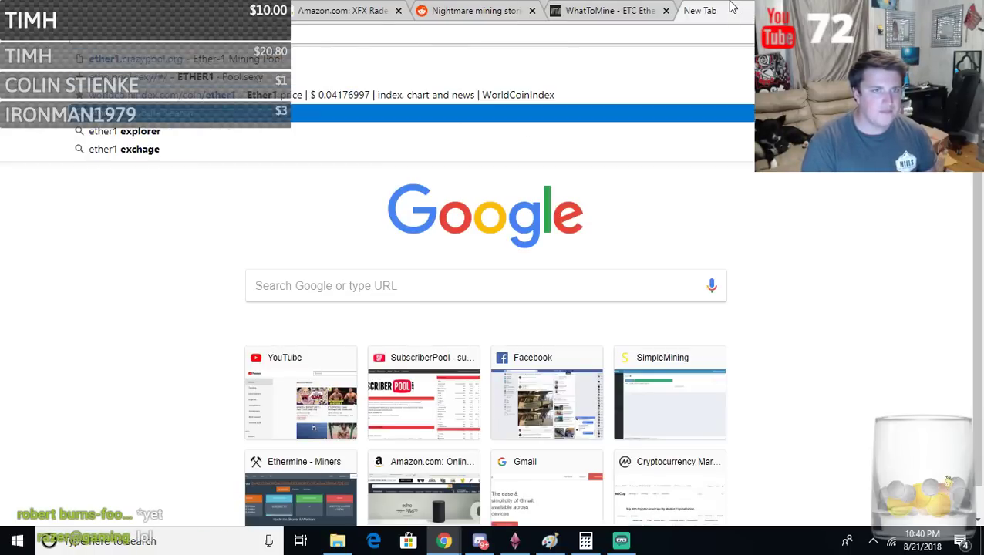
{"action": "key", "text": "Return"}
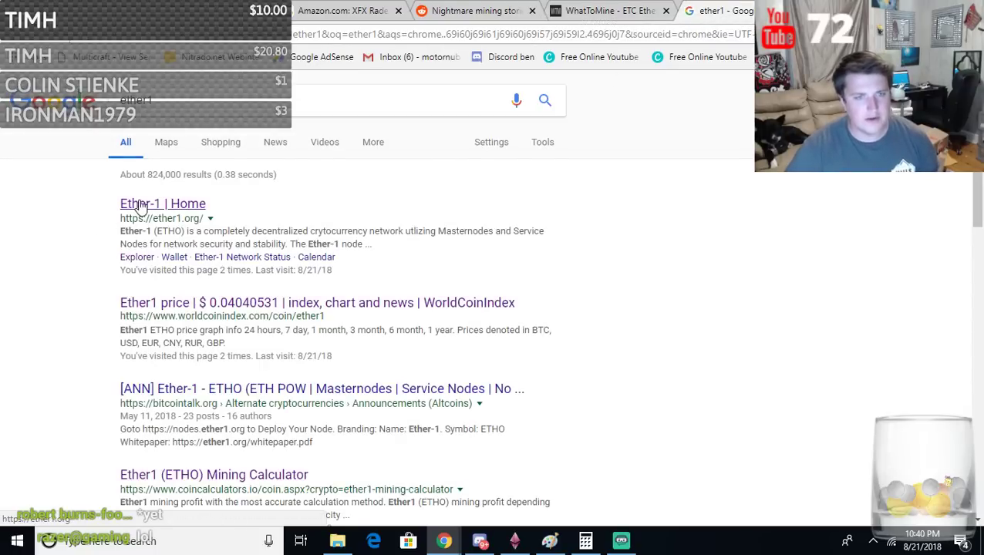
{"action": "left_click", "coordinate": [134, 205]}
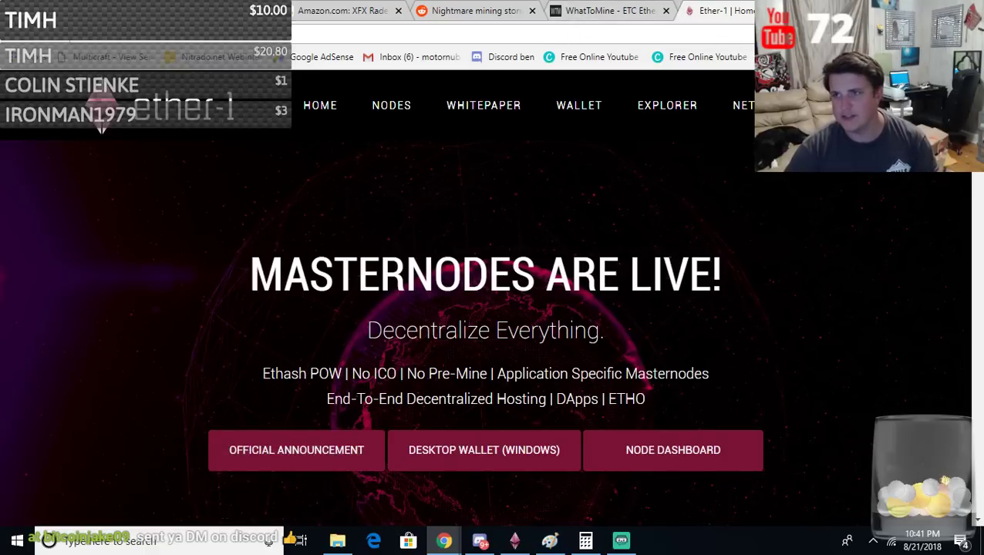
- View the stocks.exchange trading site in a separate tab and close it again
{"action": "key", "text": "ctrl+t"}
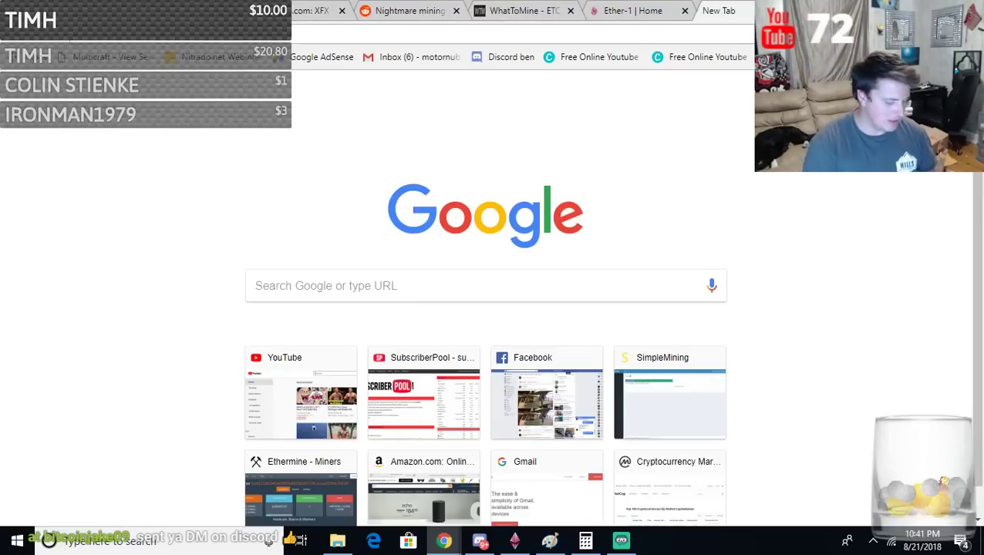
{"action": "type", "text": "stocks.exchange"}
{"action": "key", "text": "Return"}
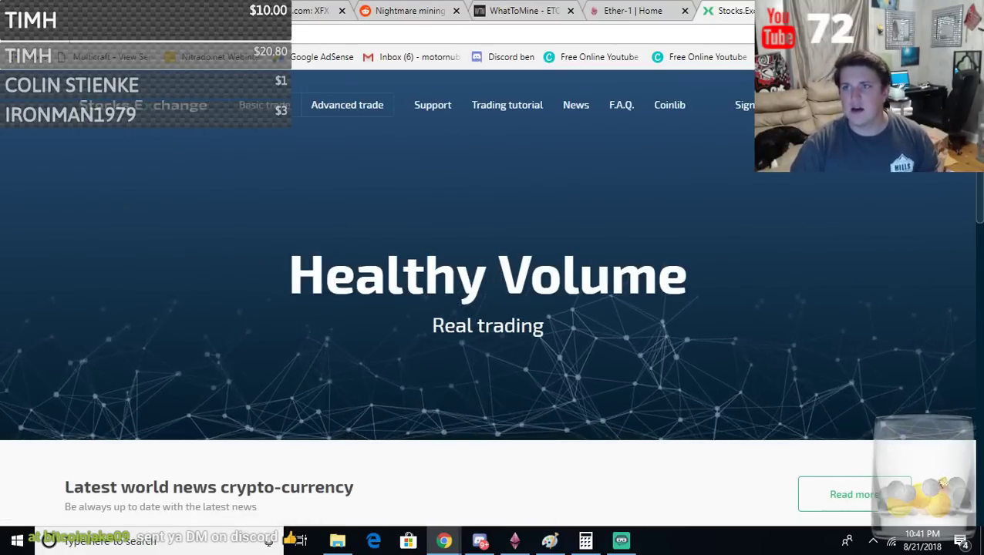
{"action": "key", "text": "ctrl+w"}
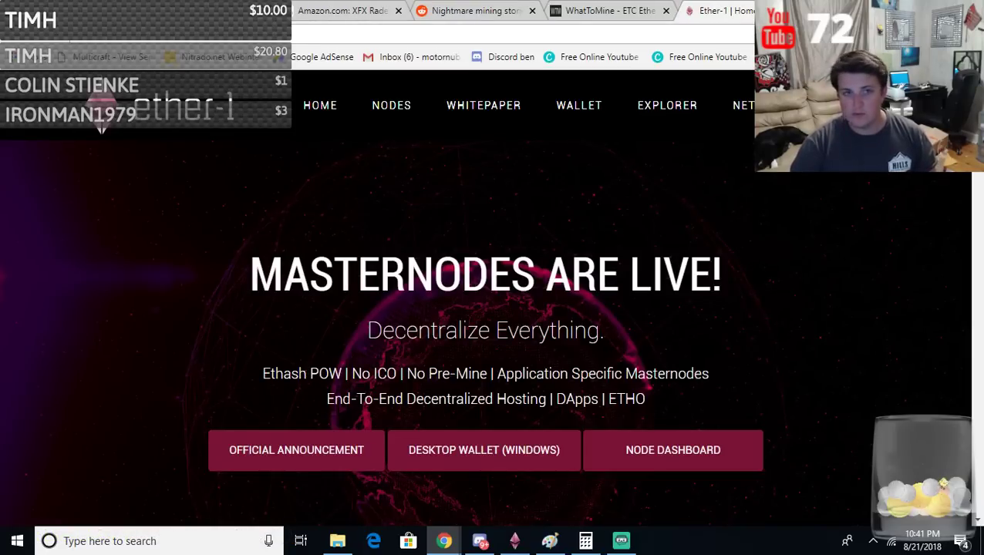
- Replace the Ether-1 website with the ETHER1 mining pool page on Pool.sexy
{"action": "key", "text": "ctrl+l"}
{"action": "type", "text": "e"}
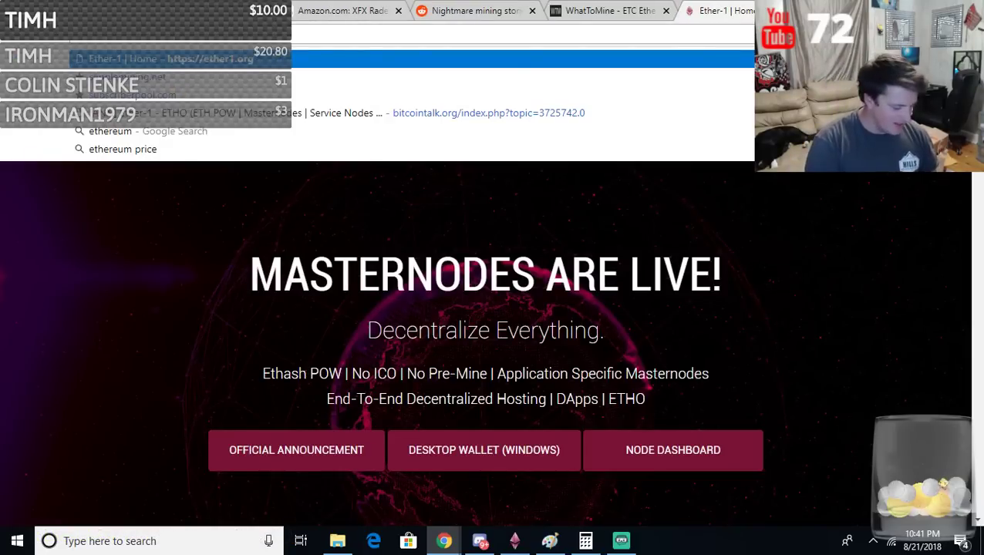
{"action": "type", "text": "t"}
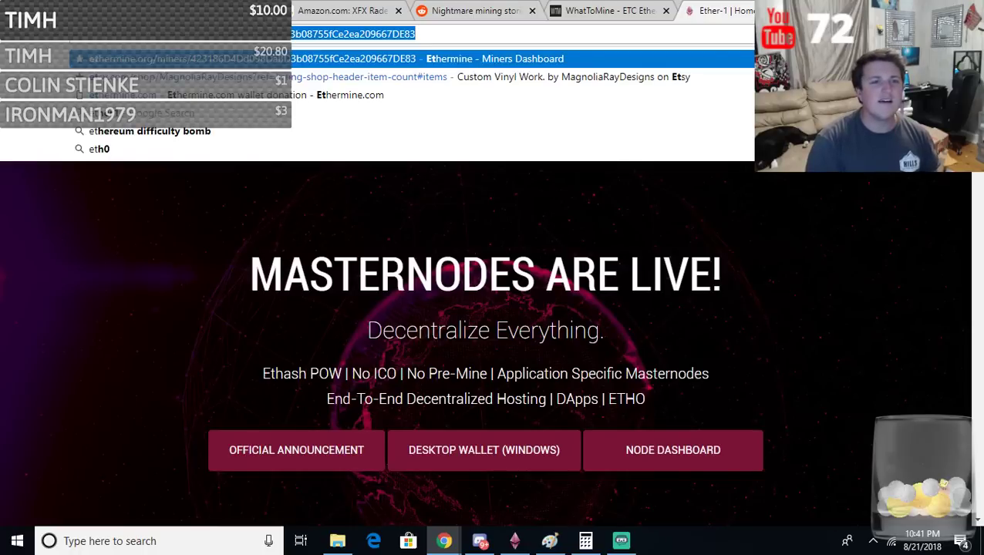
{"action": "type", "text": "her1"}
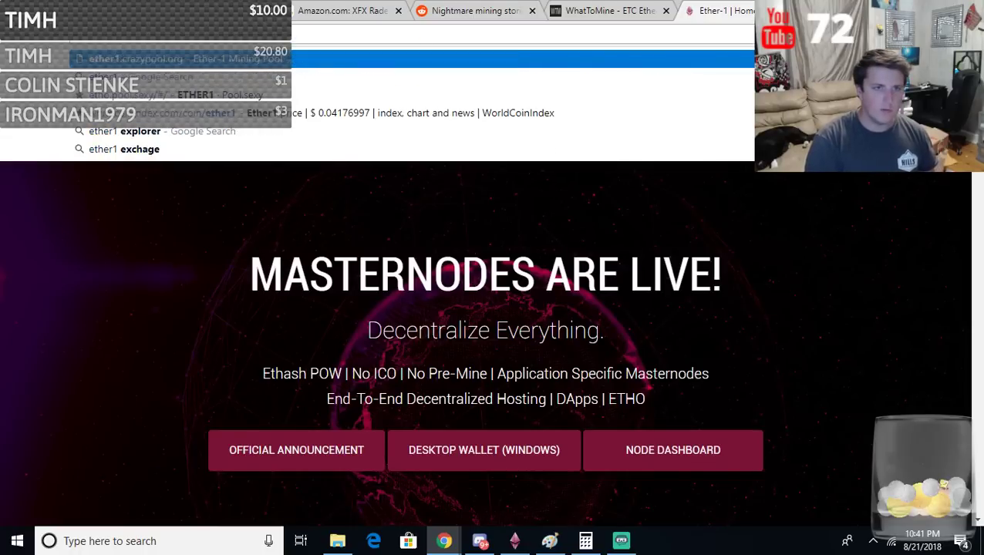
{"action": "key", "text": "Down"}
{"action": "key", "text": "Down"}
{"action": "key", "text": "Return"}
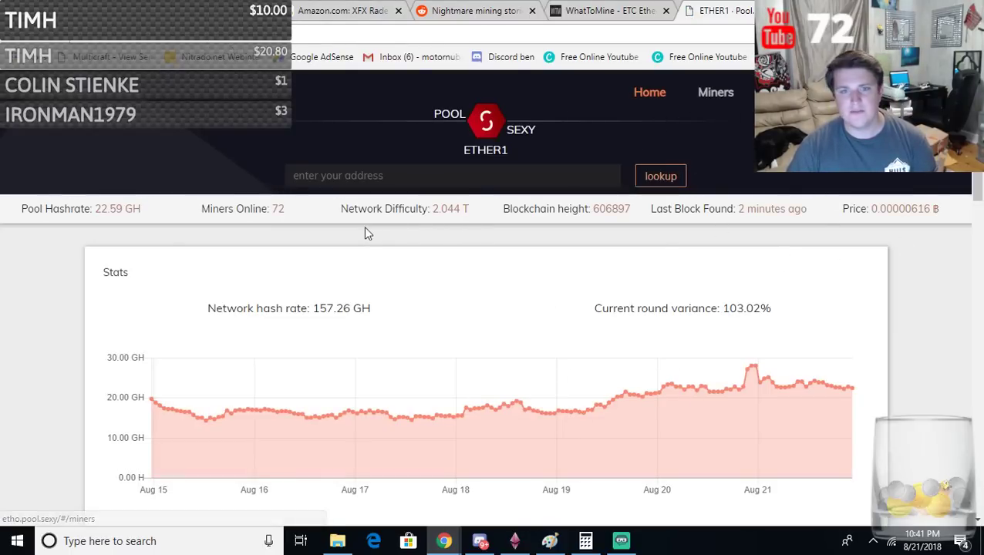
- Look over the ETHER1 pool's address lookup, network statistics and hashrate chart
{"action": "left_click", "coordinate": [380, 175]}
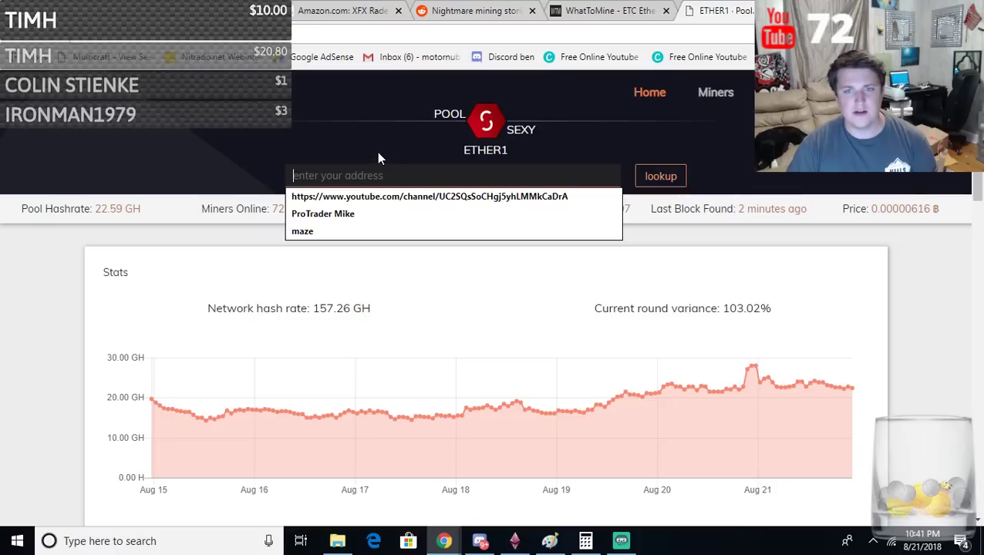
{"action": "left_click", "coordinate": [376, 149]}
{"action": "scroll", "coordinate": [451, 249], "scroll_direction": "down", "scroll_amount": 4}
{"action": "scroll", "coordinate": [450, 249], "scroll_direction": "up", "scroll_amount": 4}
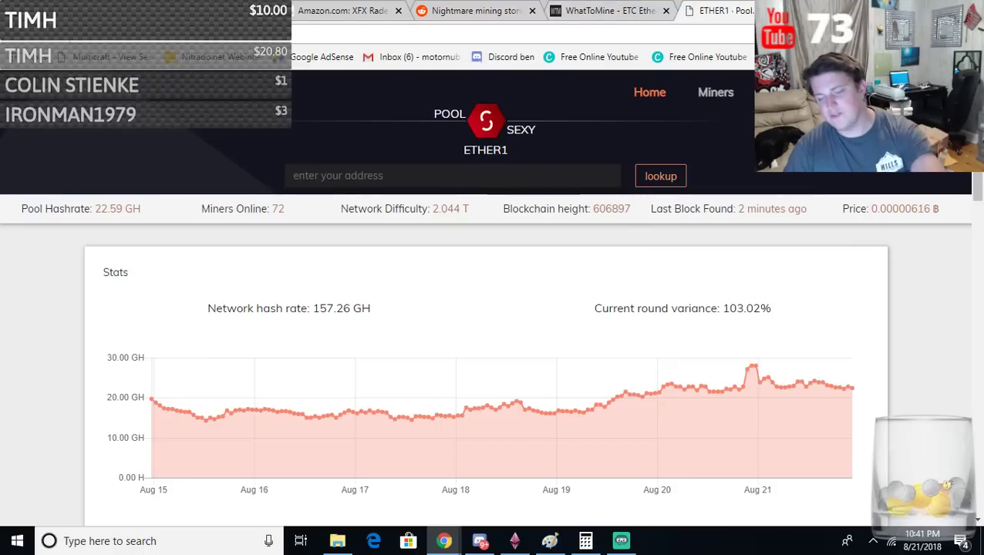
- Close the pool page and select the GTX1050 2GB daily earnings cell D7 in the GPU profitability spreadsheet
{"action": "key", "text": "ctrl+w"}
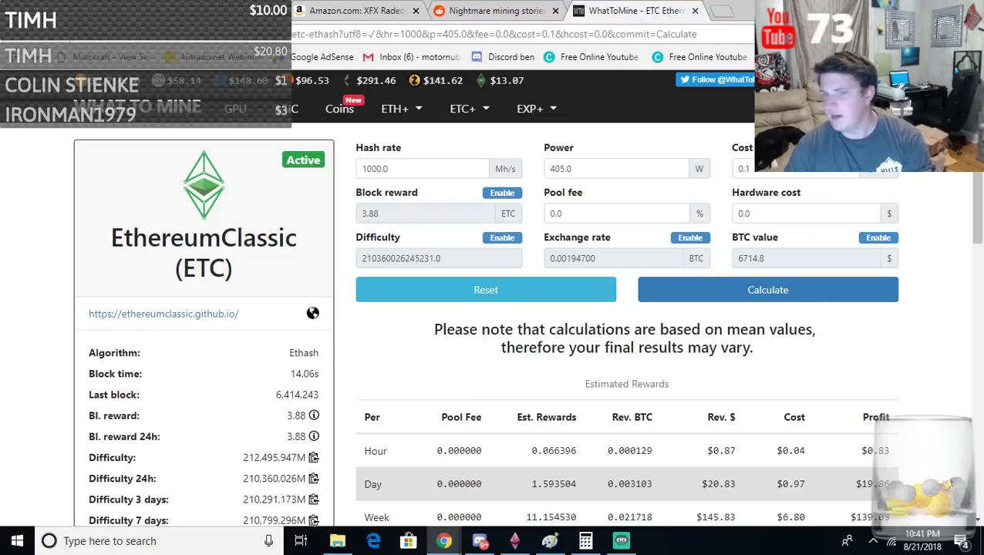
{"action": "left_click", "coordinate": [255, 11]}
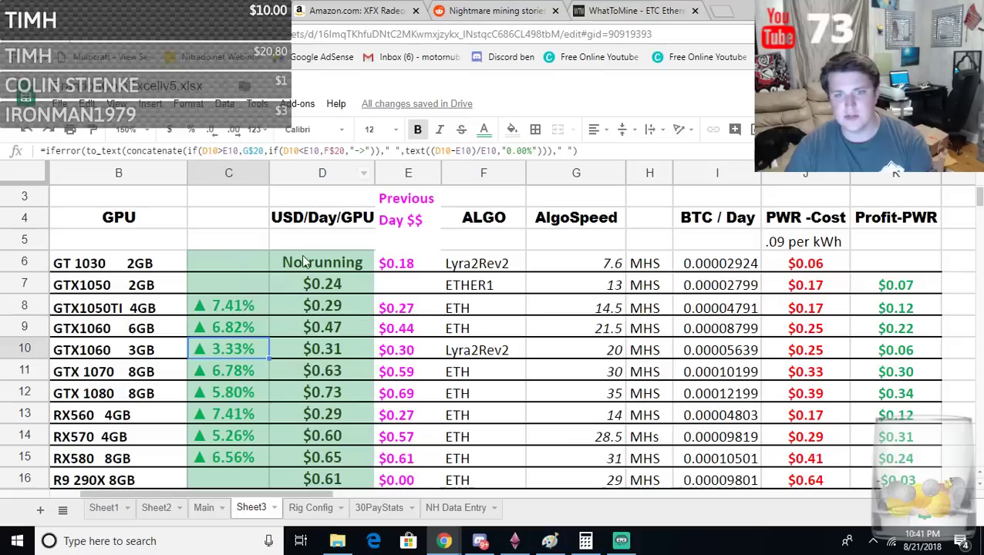
{"action": "left_click", "coordinate": [283, 287]}
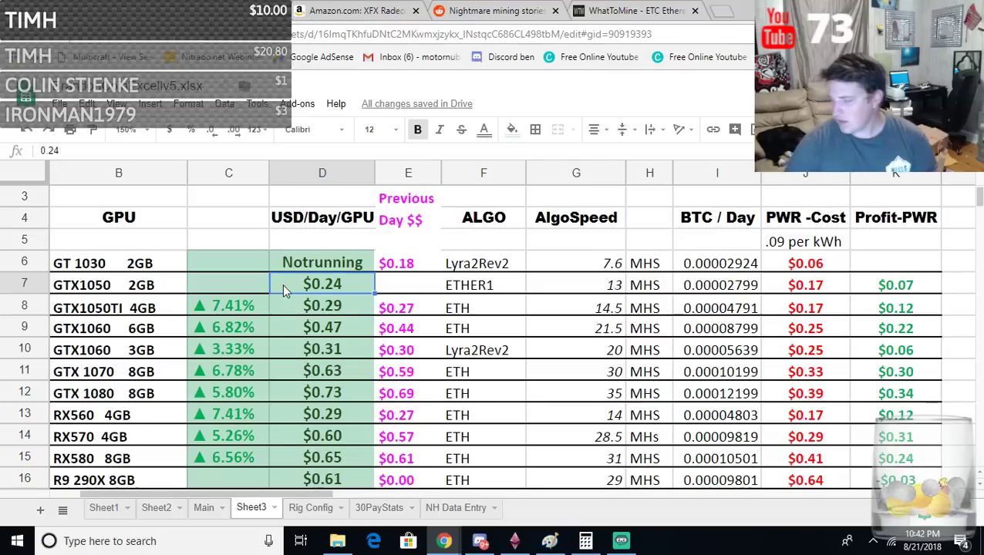
- Search the web for "ether1 price" in a new tab and open the WorldCoinIndex page for Ether1
{"action": "left_click", "coordinate": [717, 17]}
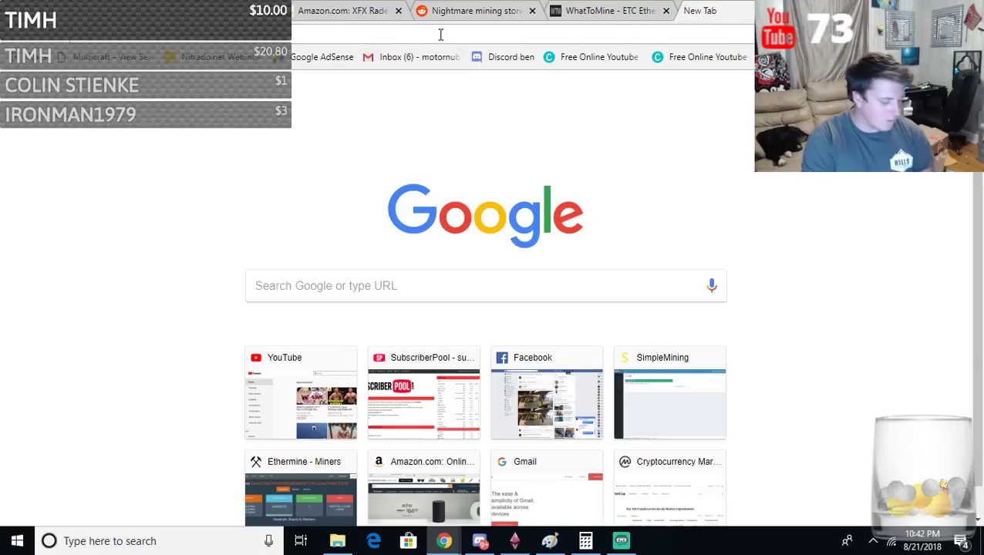
{"action": "type", "text": "ether1"}
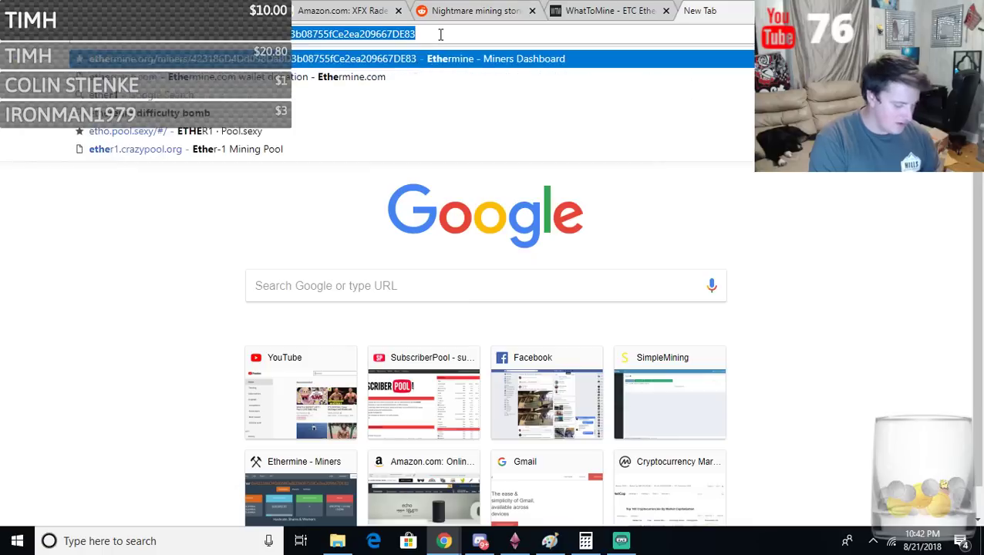
{"action": "type", "text": " price"}
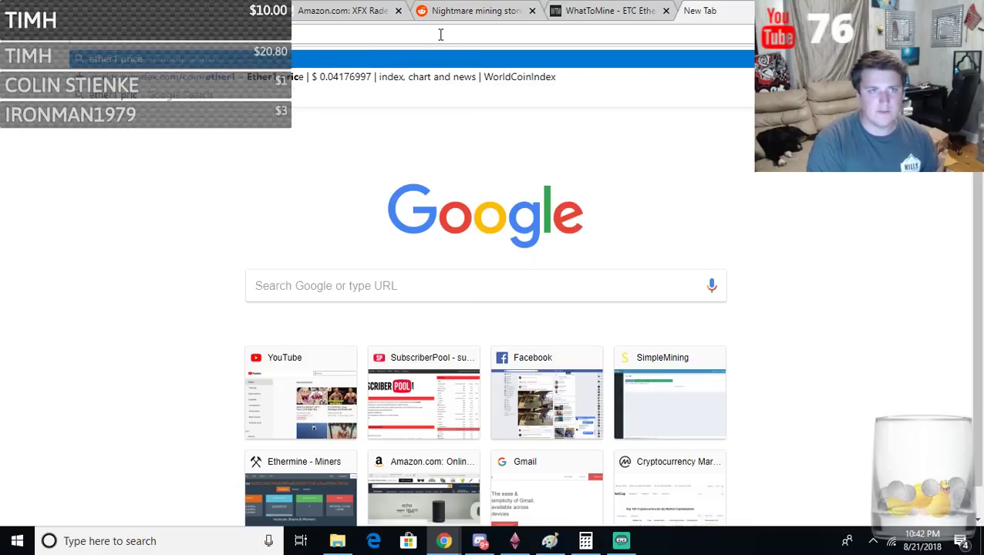
{"action": "key", "text": "Return"}
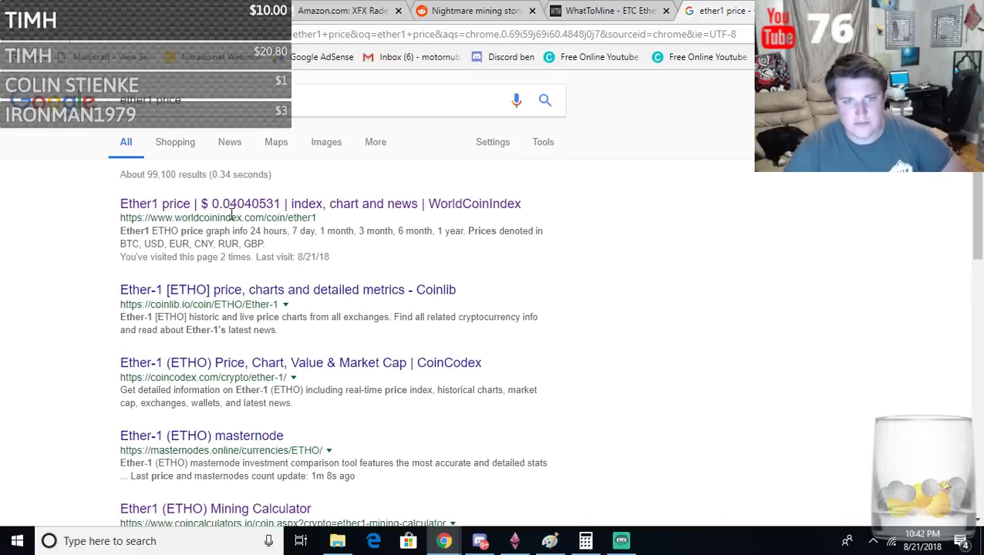
{"action": "left_click", "coordinate": [248, 204]}
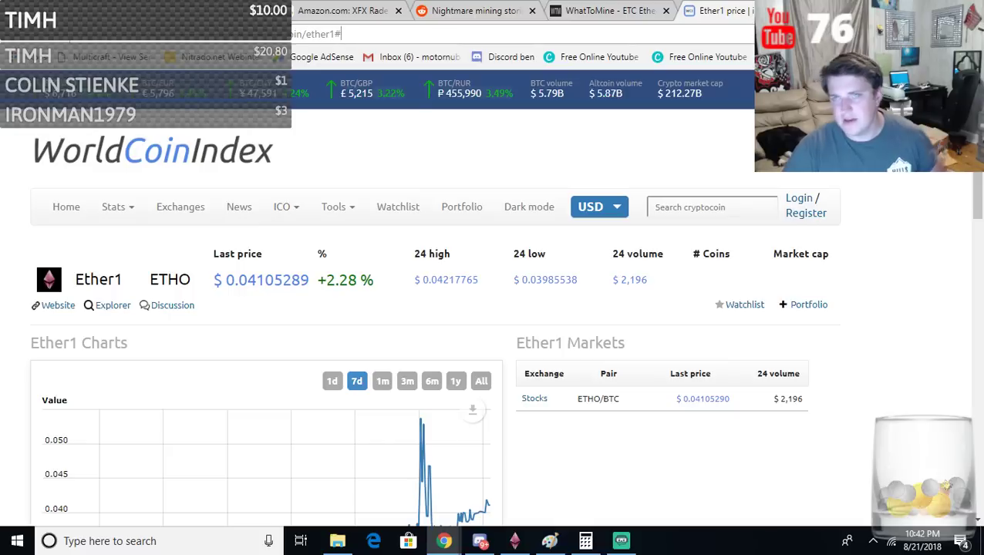
- Open the Ether-1 blockchain explorer in place of the price page and highlight the start of the network hashrate figure
{"action": "left_click", "coordinate": [340, 33]}
{"action": "type", "text": "ether 1 ex"}
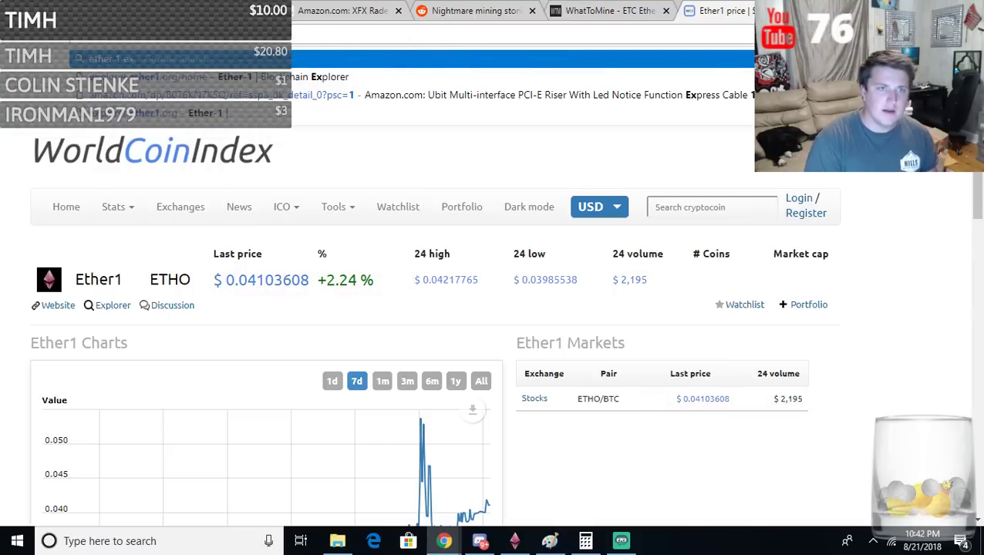
{"action": "key", "text": "Down"}
{"action": "key", "text": "Return"}
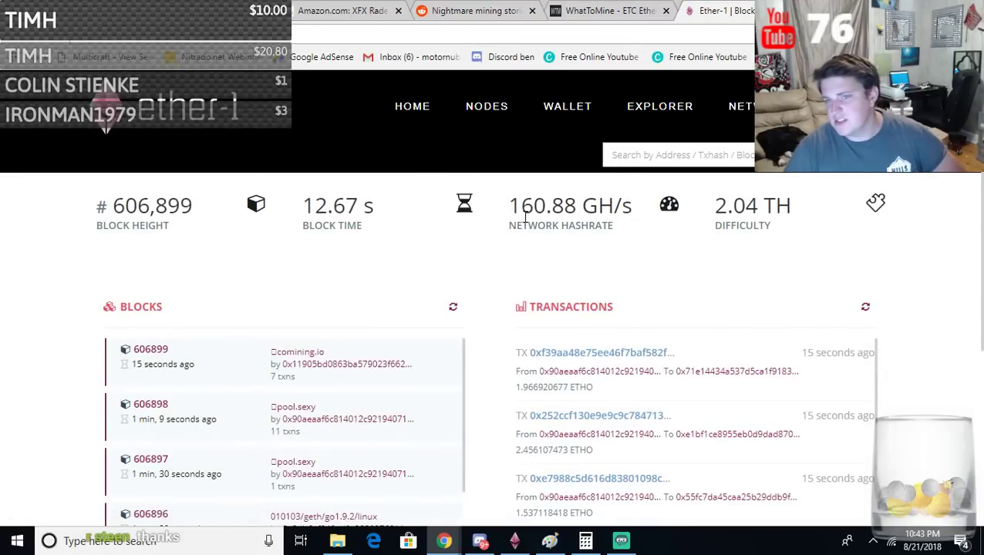
{"action": "left_click_drag", "start_coordinate": [509, 206], "coordinate": [552, 207]}
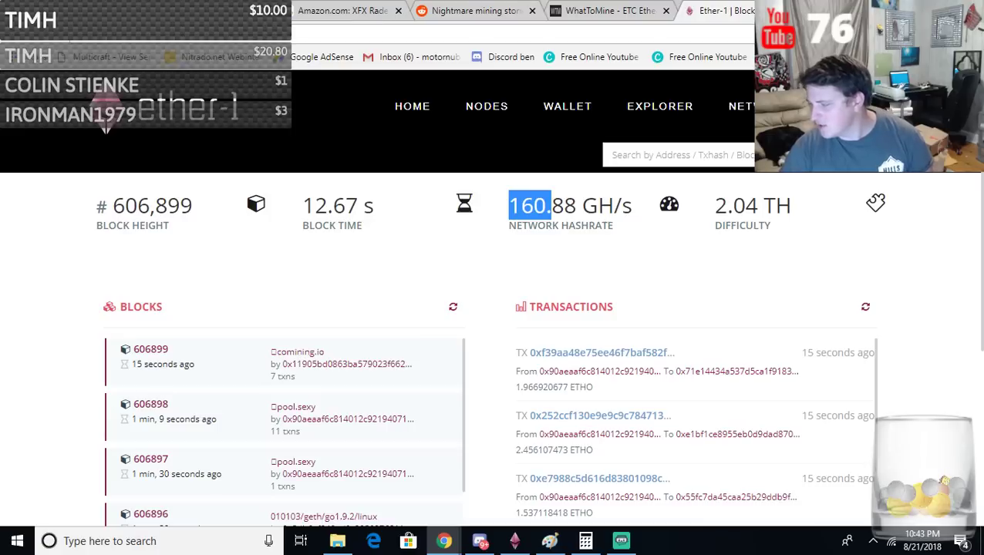
{"action": "key", "text": "alt+Tab"}
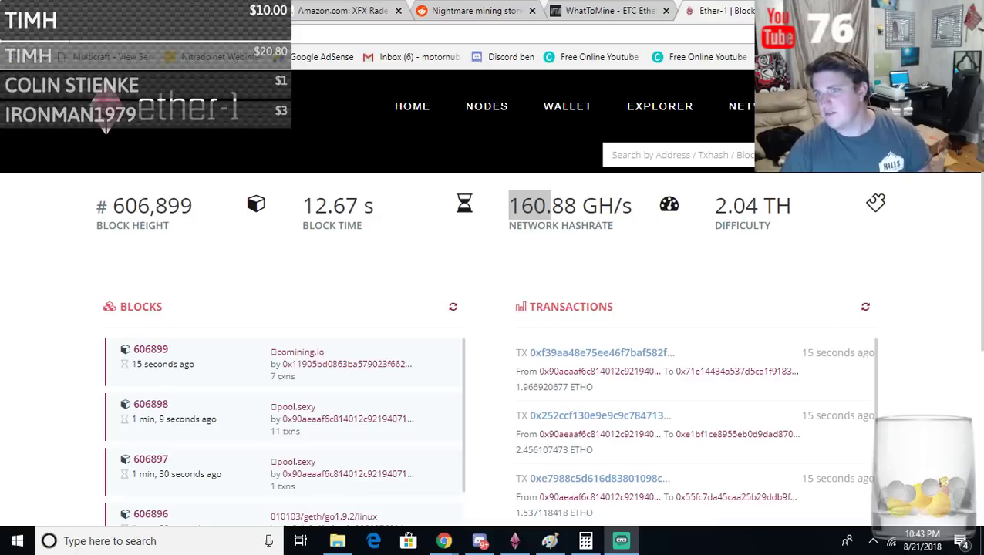
{"action": "key", "text": "alt+Tab"}
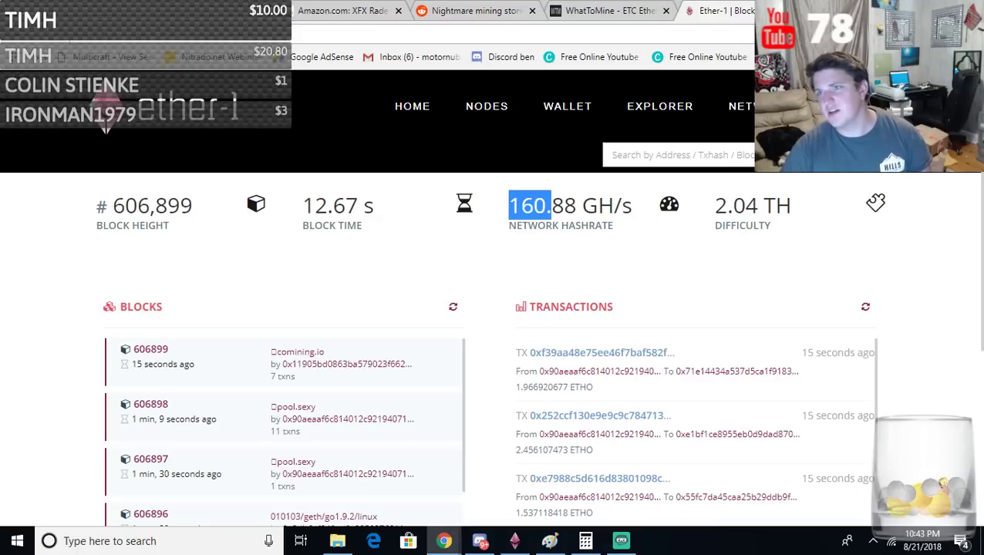